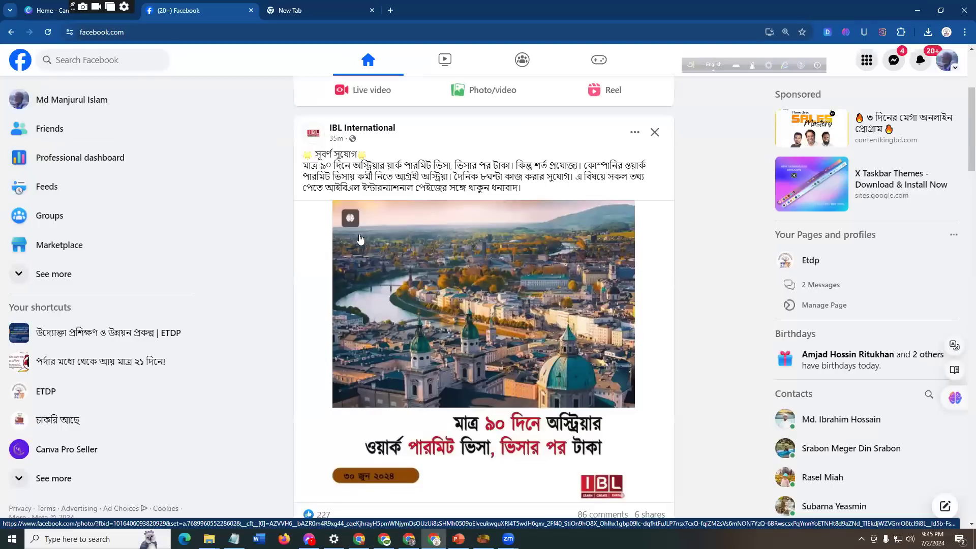
Step: Switch to the PowerPoint presentation and highlight the second numbered point on slide 13 for reading
mouse_move(352, 228)
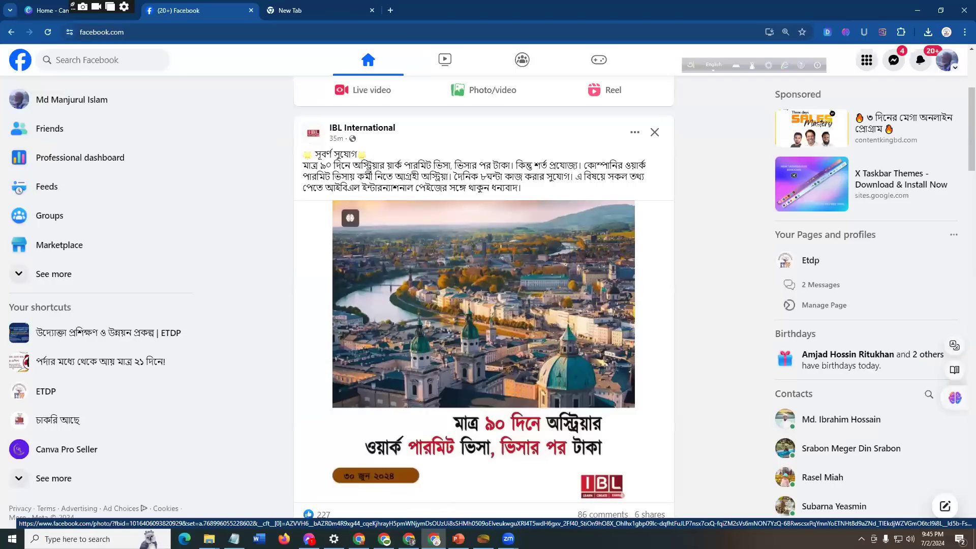
key(alt+Tab)
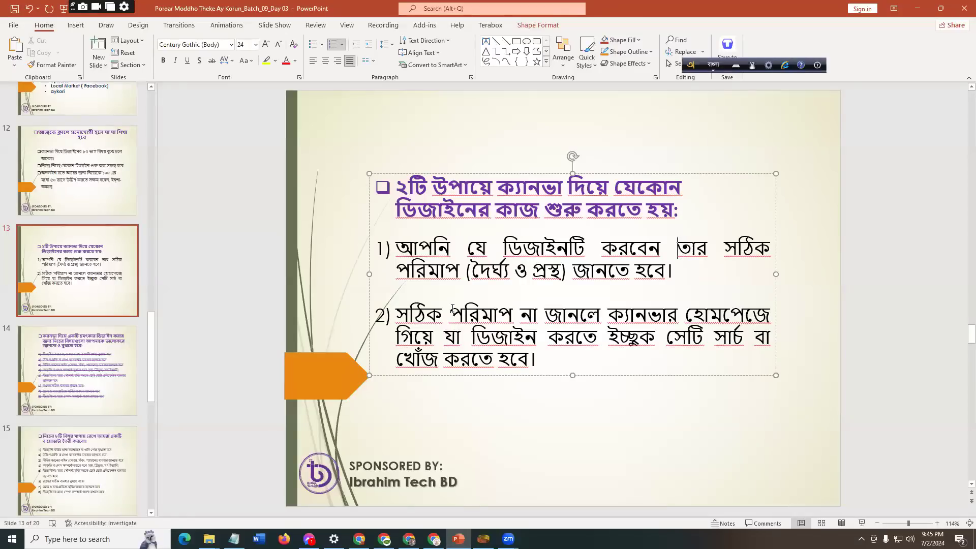
scroll(416, 325, down, 2)
scroll(398, 315, up, 2)
drag(398, 312, 544, 364)
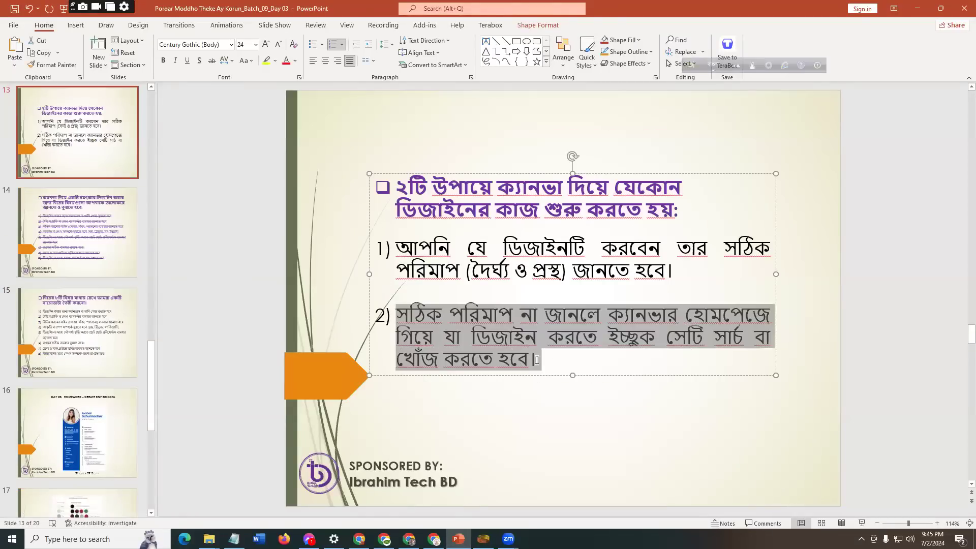
click(799, 333)
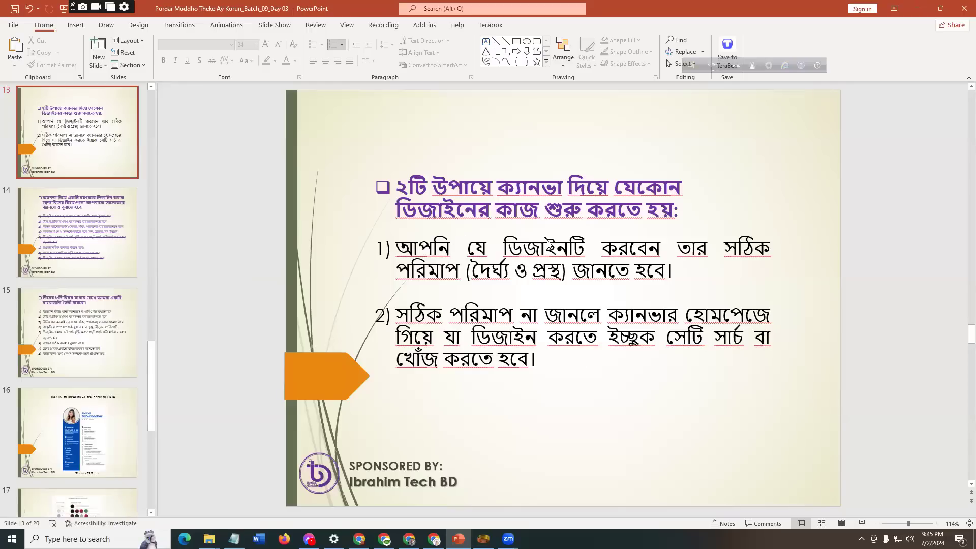
Step: Switch to the Canva home page and search its templates for "youtube banner"
key(alt+Tab)
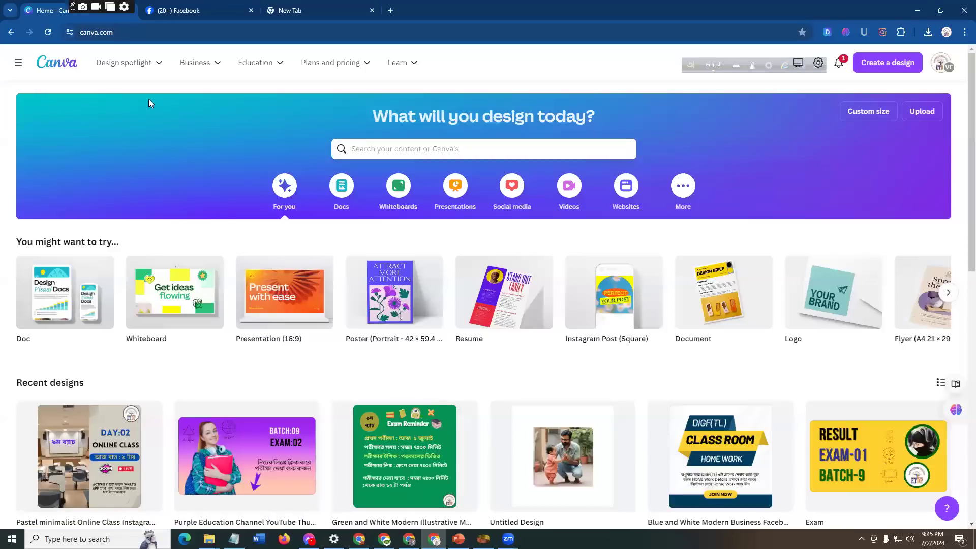
click(420, 149)
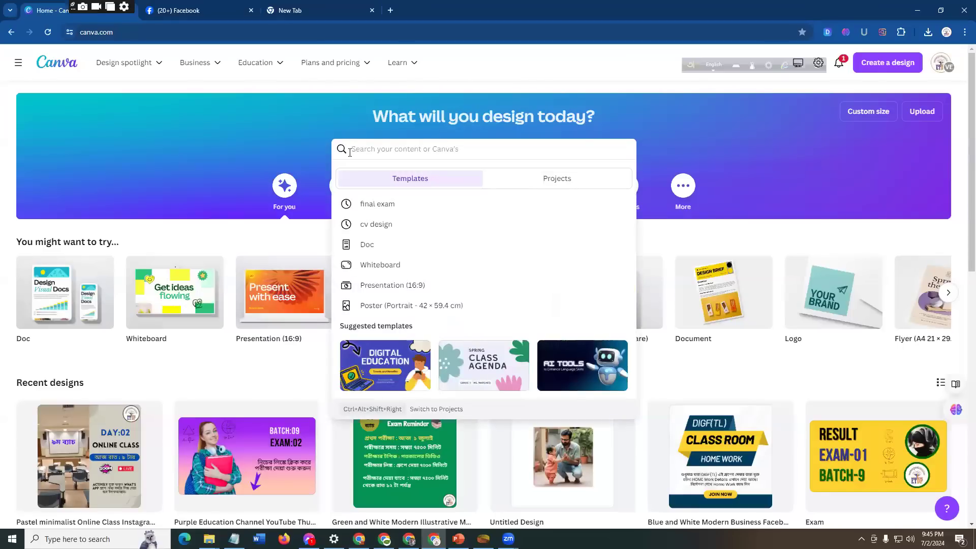
click(686, 134)
click(462, 148)
text(yoube)
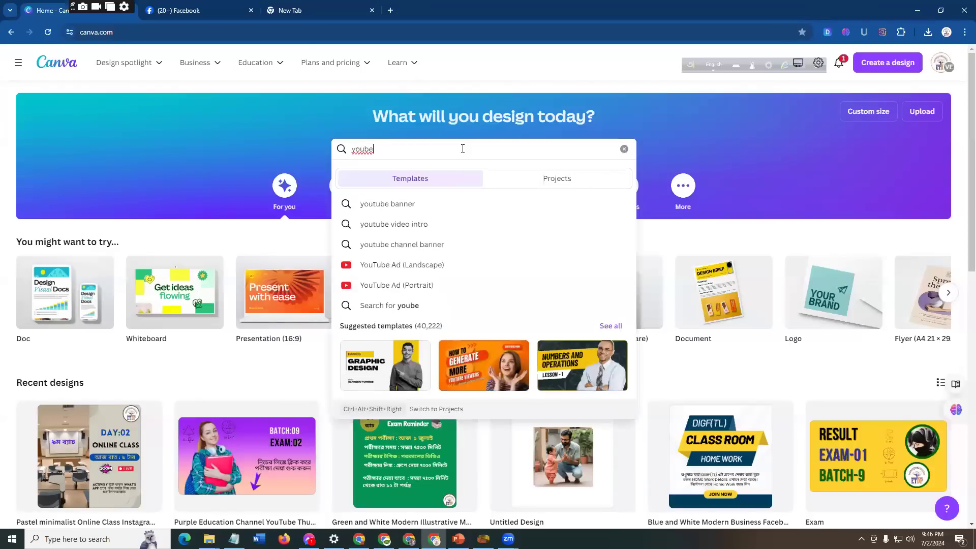
click(434, 206)
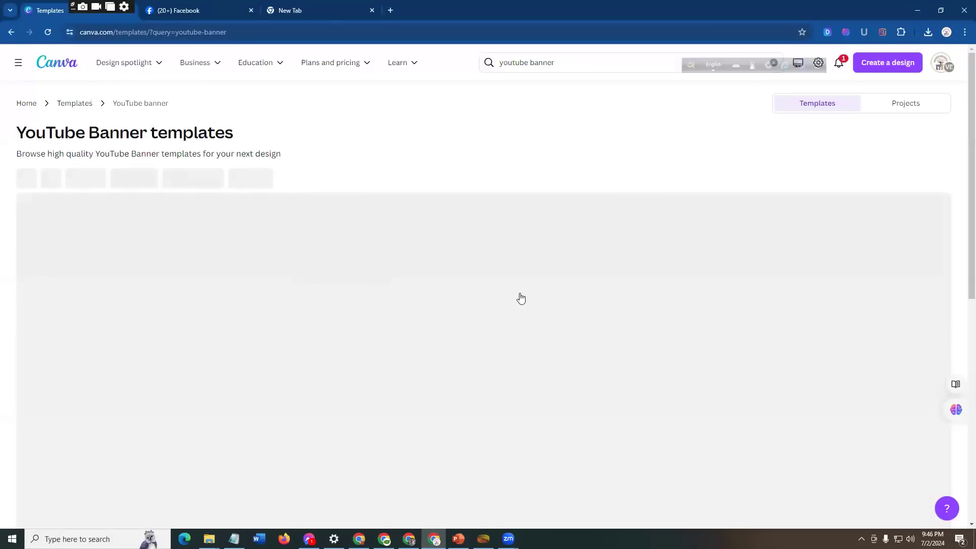
Step: Look through the YouTube Banner template results to examine the available designs
scroll(141, 344, down, 3)
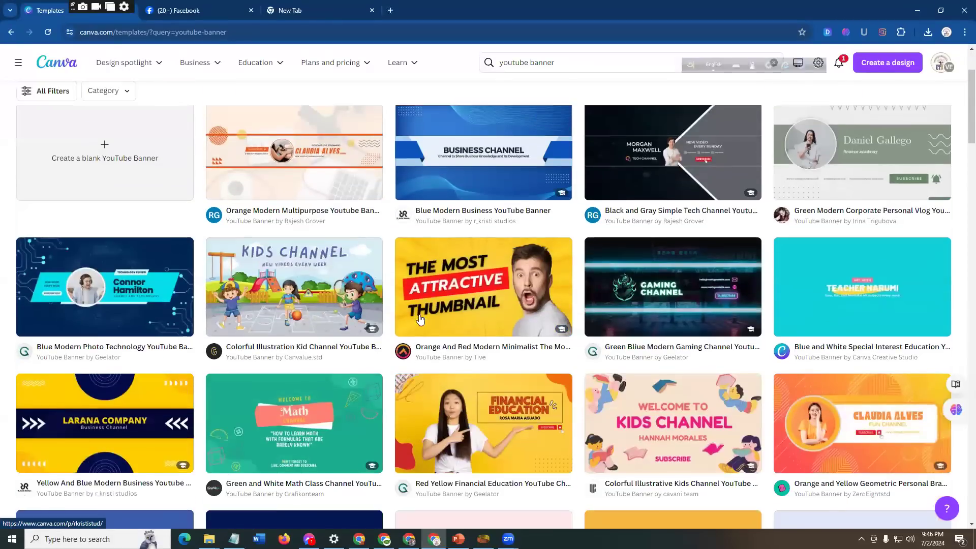
scroll(140, 344, down, 2)
scroll(41, 178, up, 3)
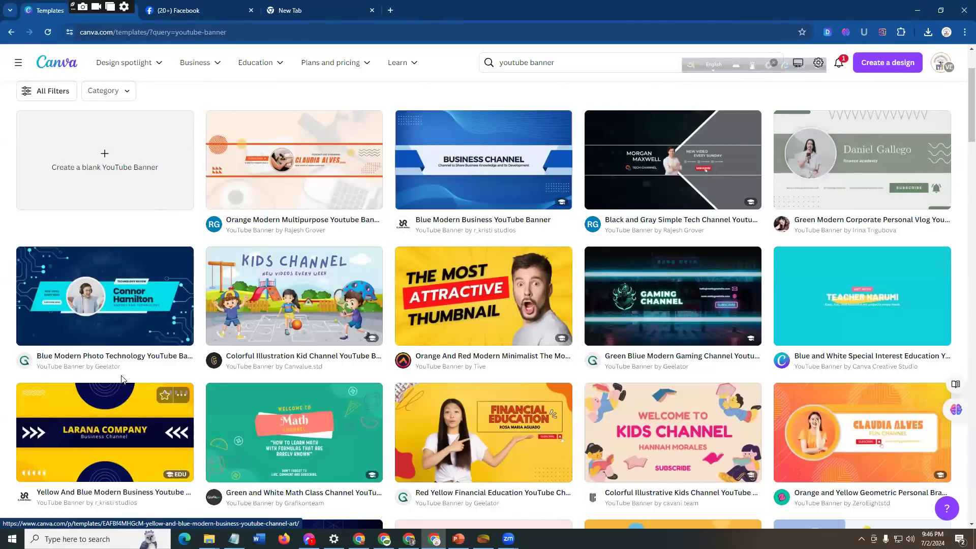
scroll(165, 359, down, 1)
scroll(165, 359, down, 1)
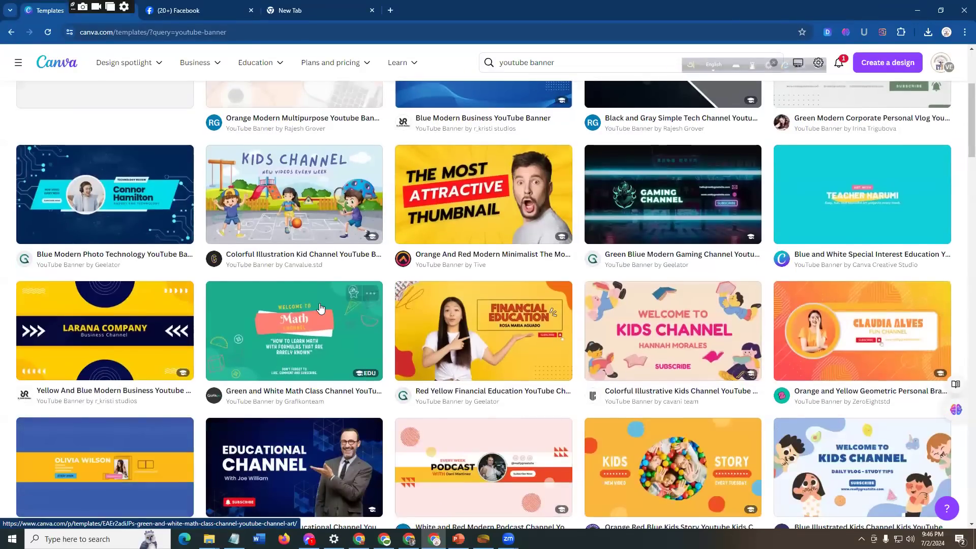
scroll(162, 244, up, 3)
scroll(136, 281, up, 2)
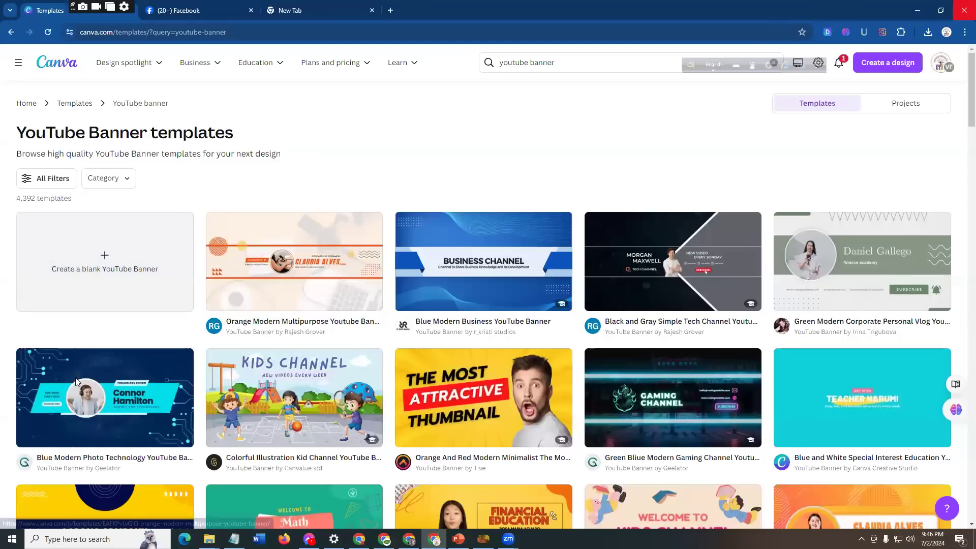
Step: Switch to the PowerPoint presentation and view slide 15 with the eight biodata points and slide 16 with the Day 03 homework
key(alt+Tab)
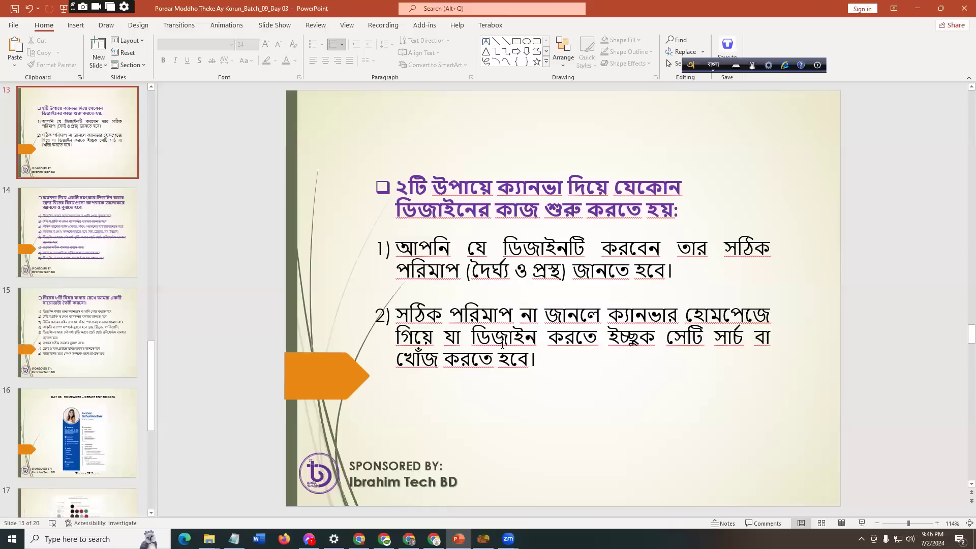
click(66, 347)
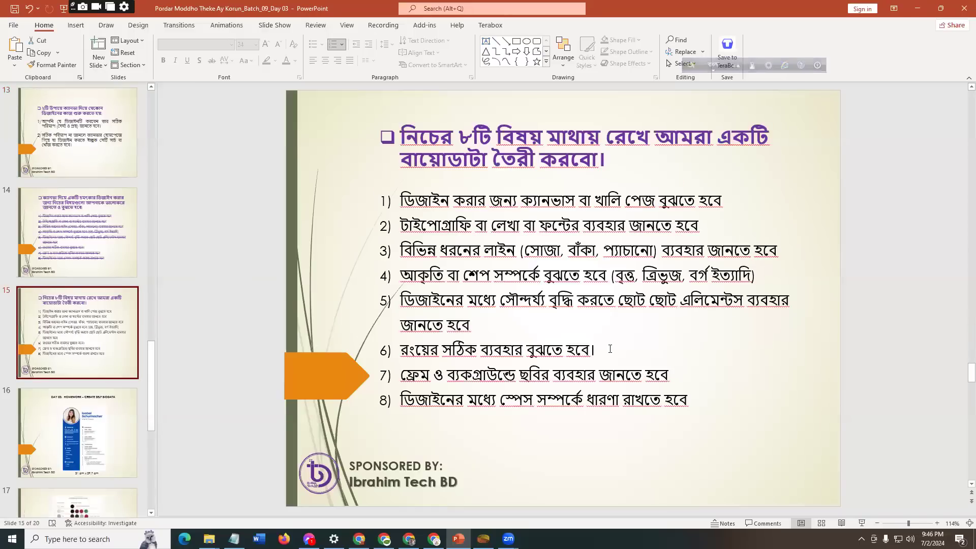
click(59, 426)
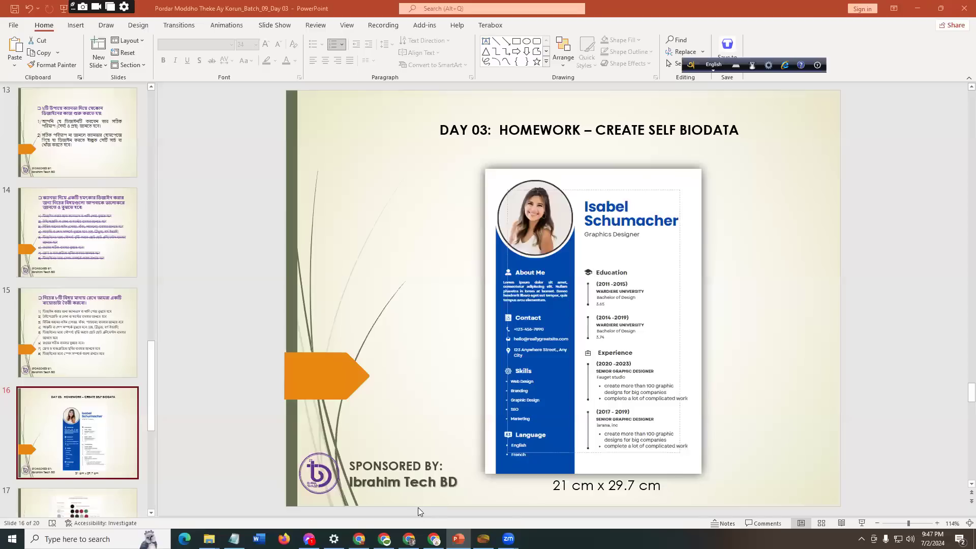
Step: Return to Canva's home page in the browser and search the templates for "cv design"
key(alt+Tab)
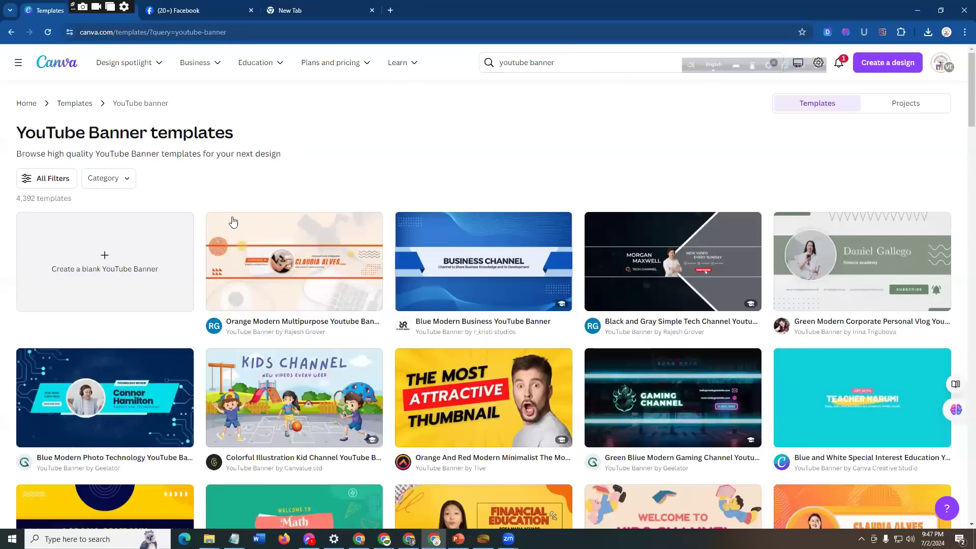
click(26, 105)
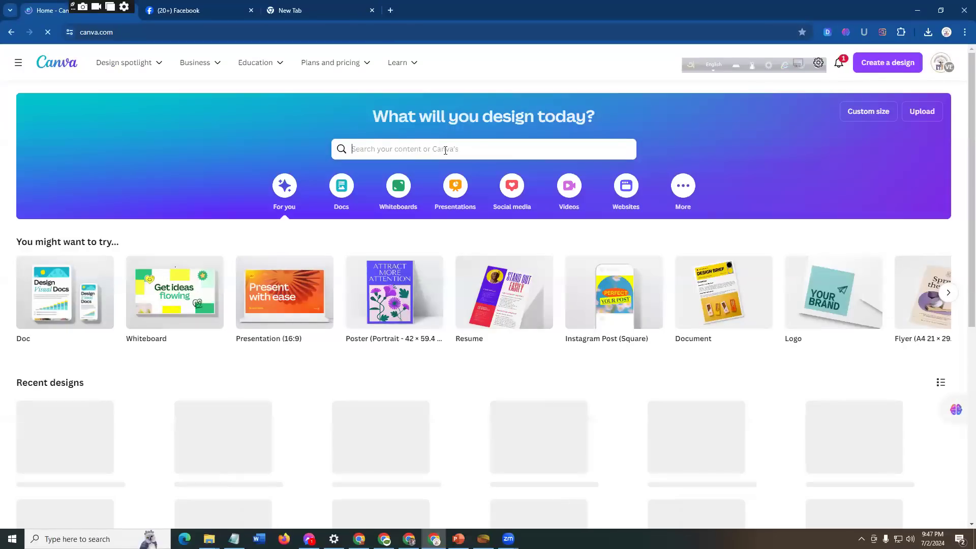
click(445, 151)
text(Cv)
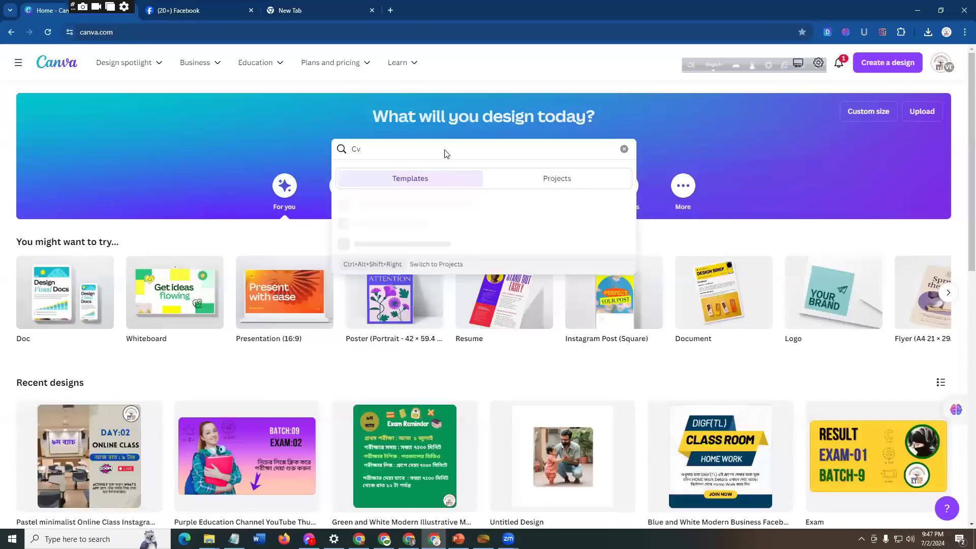
key(BackSpace)
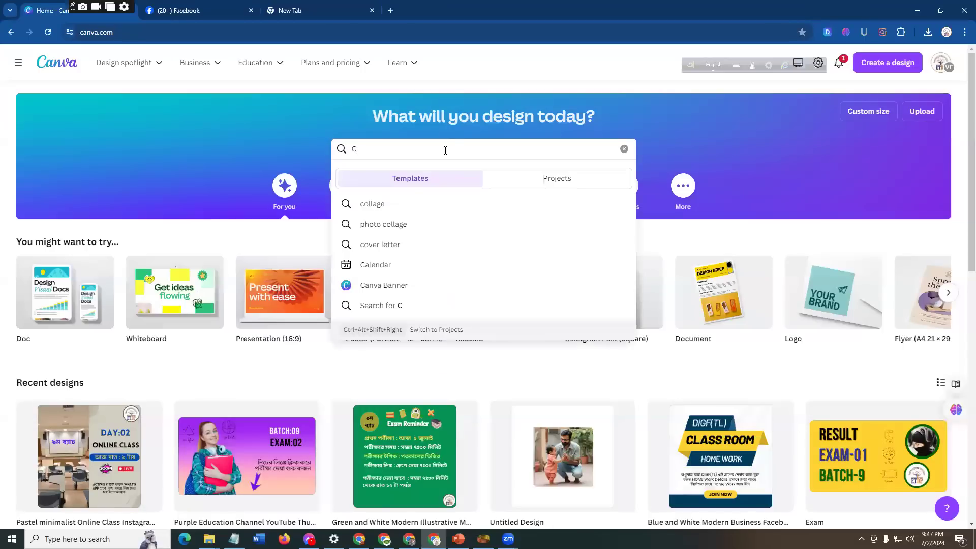
text(v)
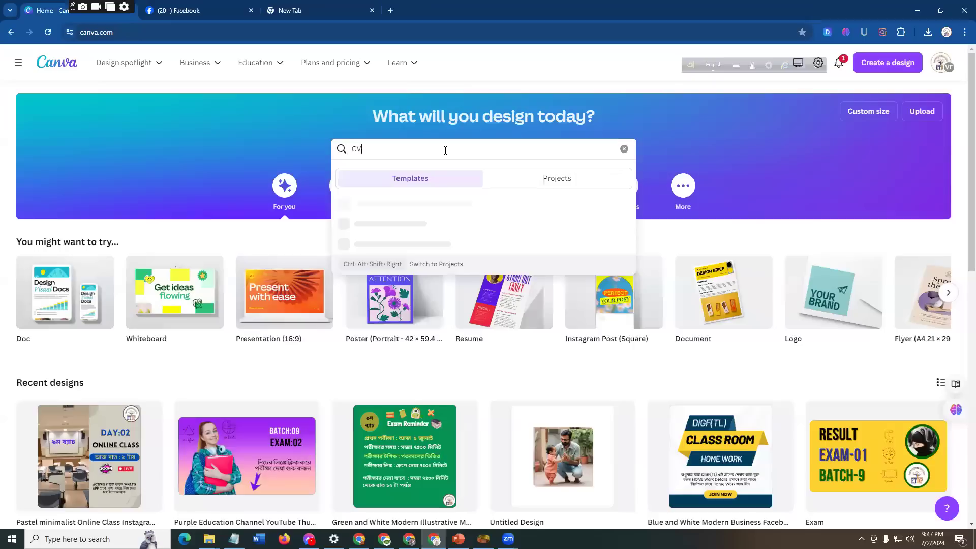
text( Design)
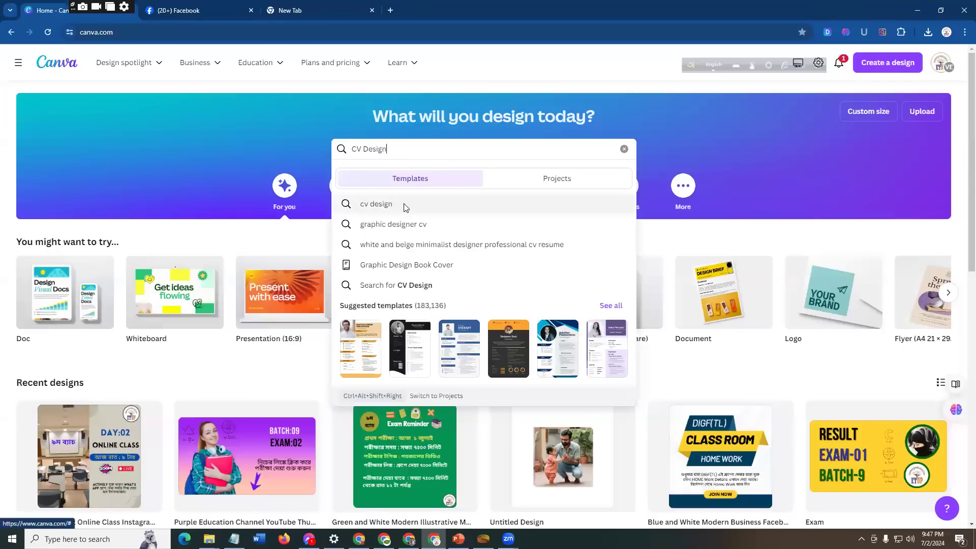
click(456, 204)
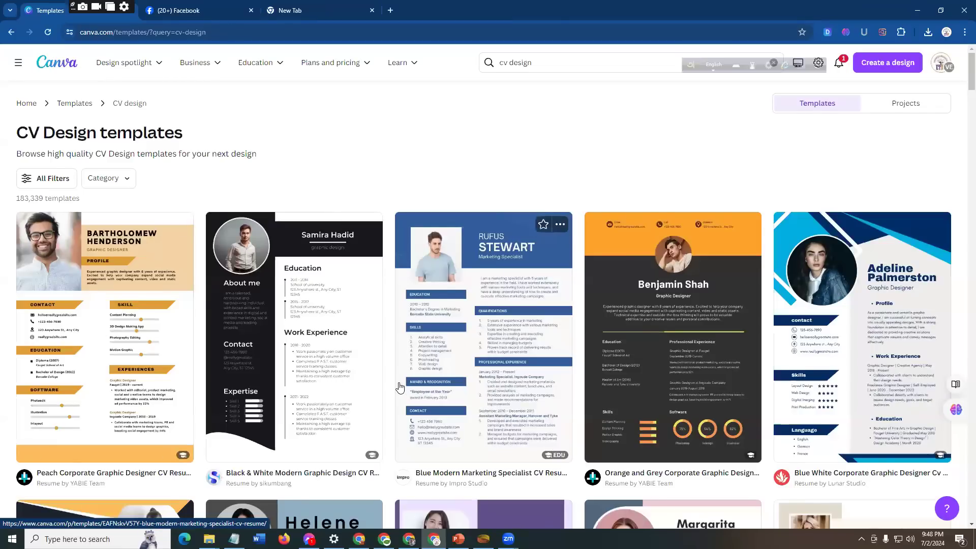
Step: Choose the "blue navy modern graphic design resume" template from the CV results and open it for customizing
scroll(399, 395, down, 5)
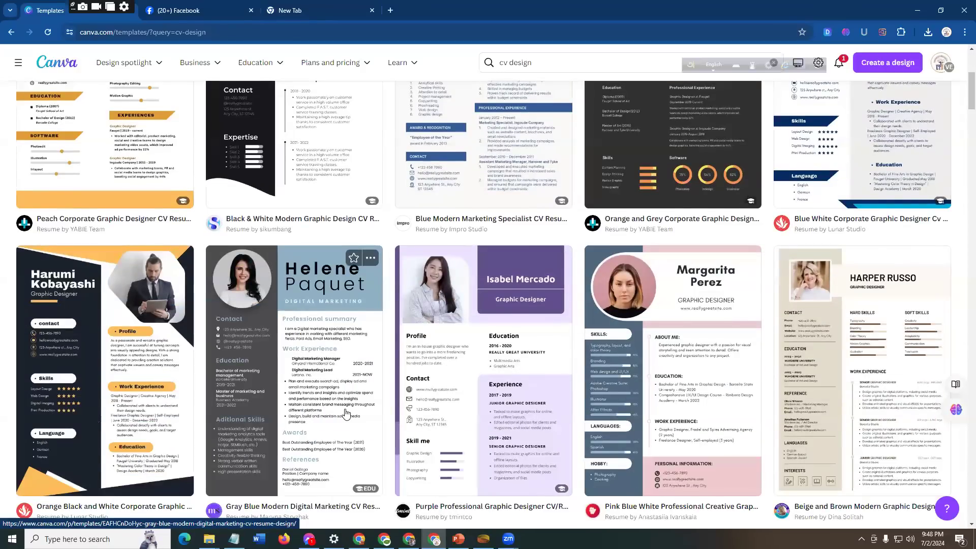
scroll(346, 413, down, 5)
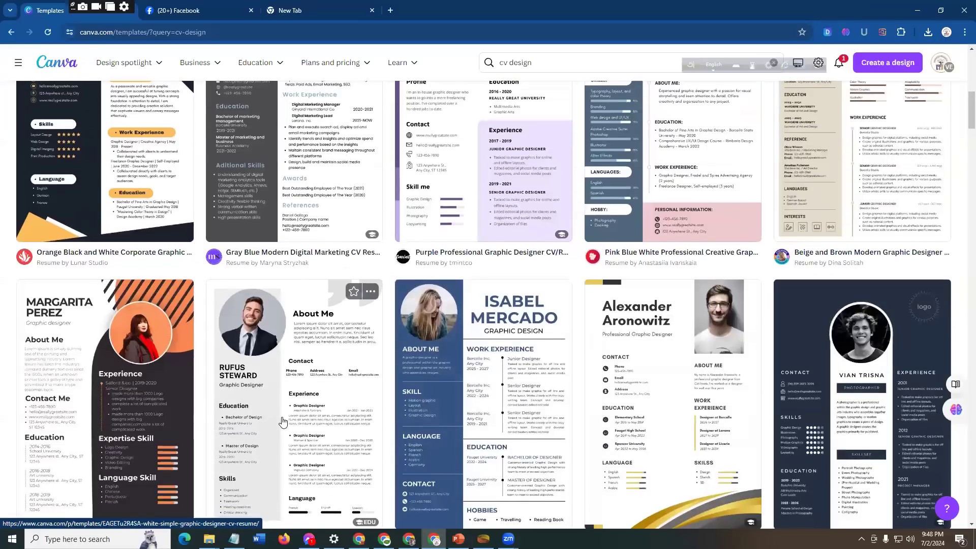
scroll(283, 422, down, 1)
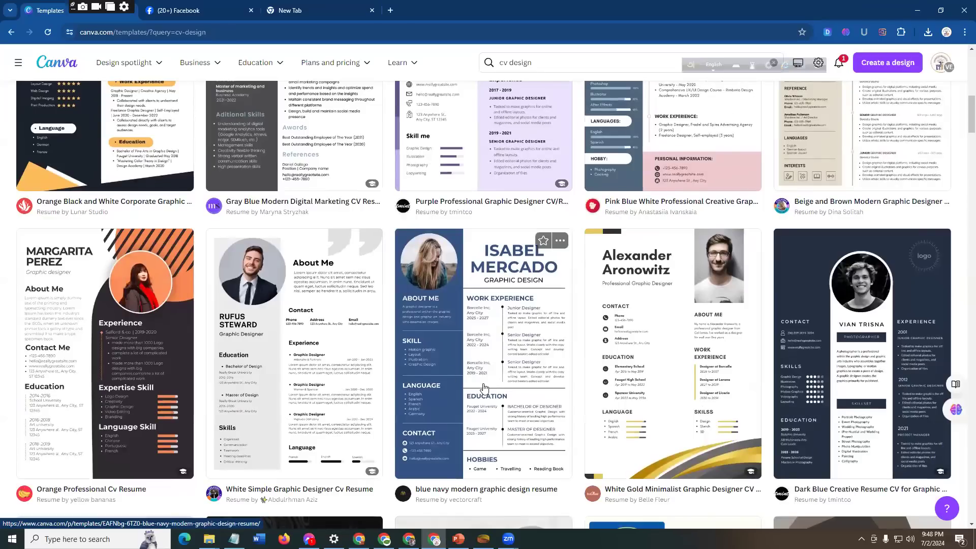
scroll(484, 389, down, 6)
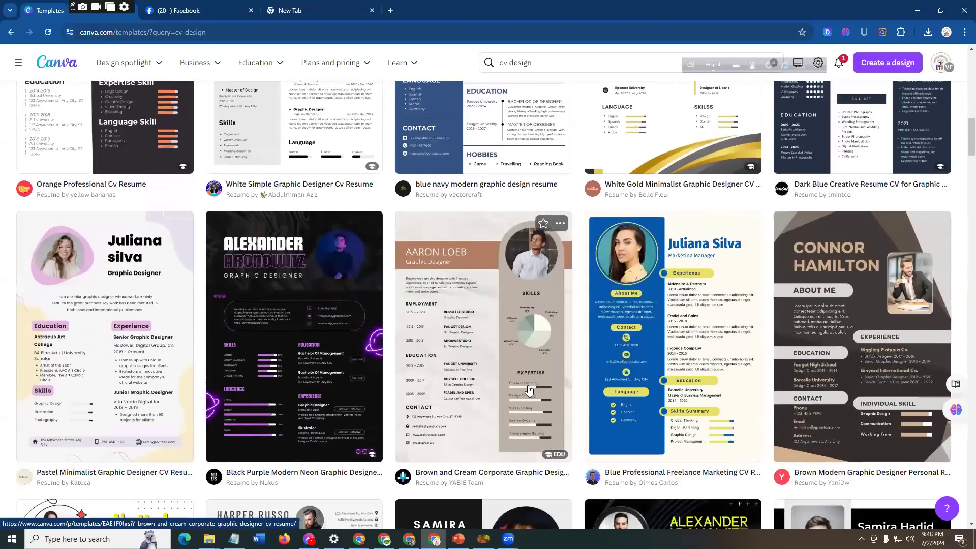
scroll(529, 388, down, 3)
scroll(321, 294, down, 1)
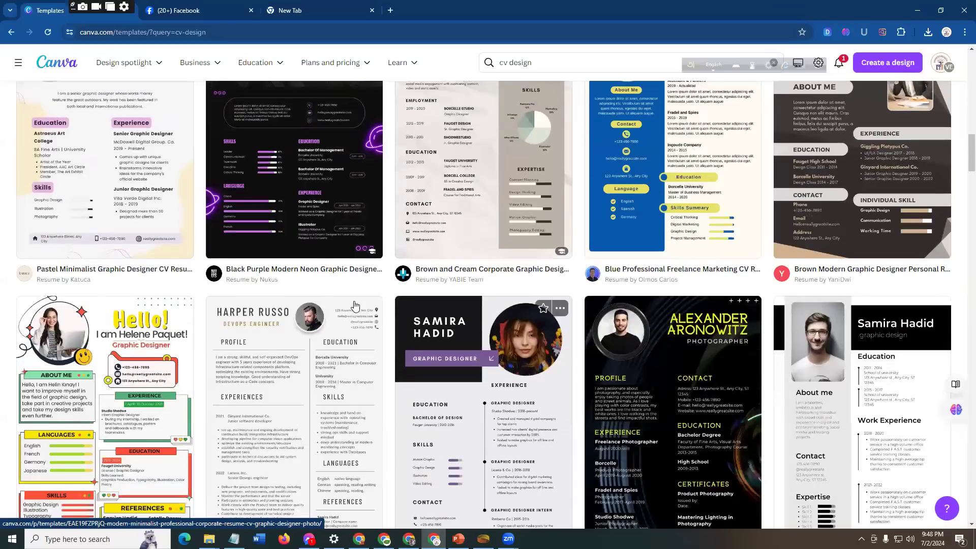
scroll(390, 341, up, 3)
scroll(486, 331, up, 5)
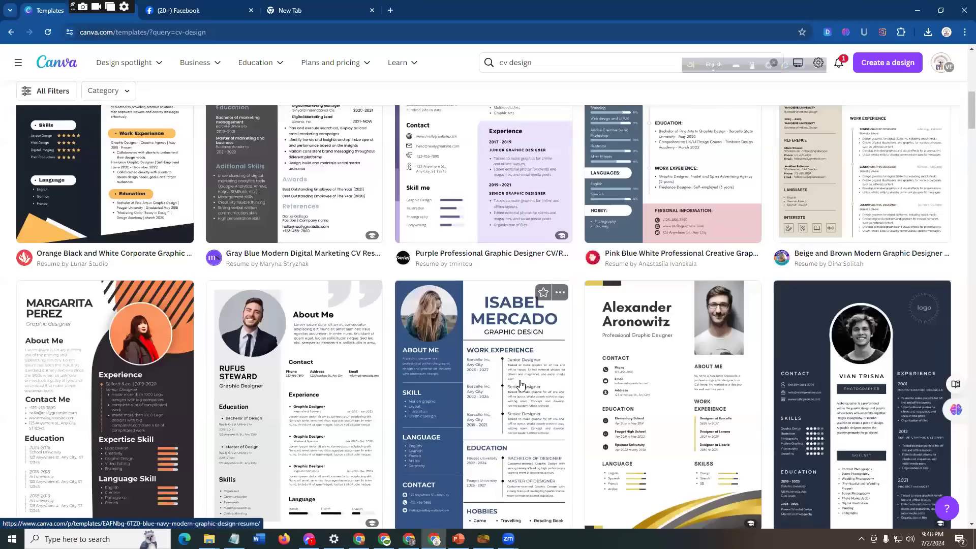
scroll(475, 411, down, 2)
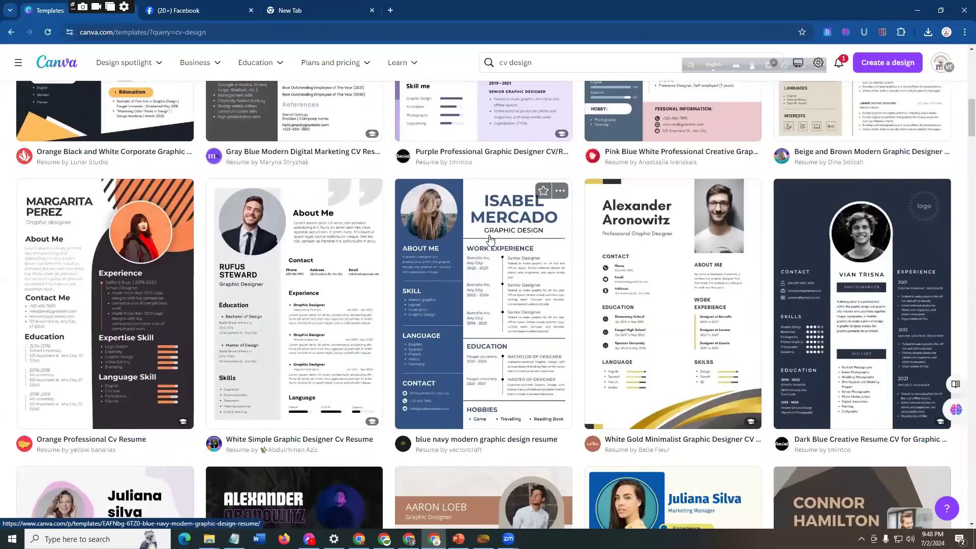
click(502, 291)
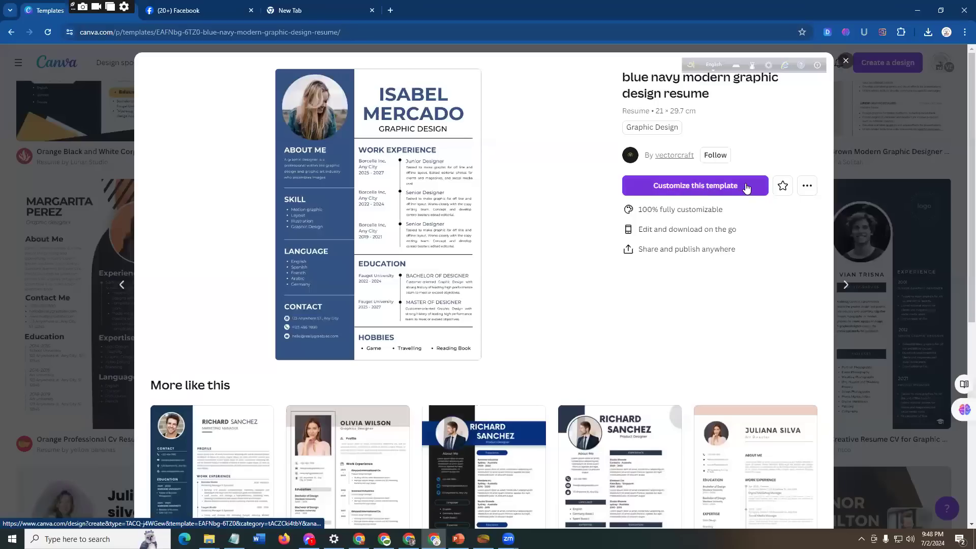
click(697, 186)
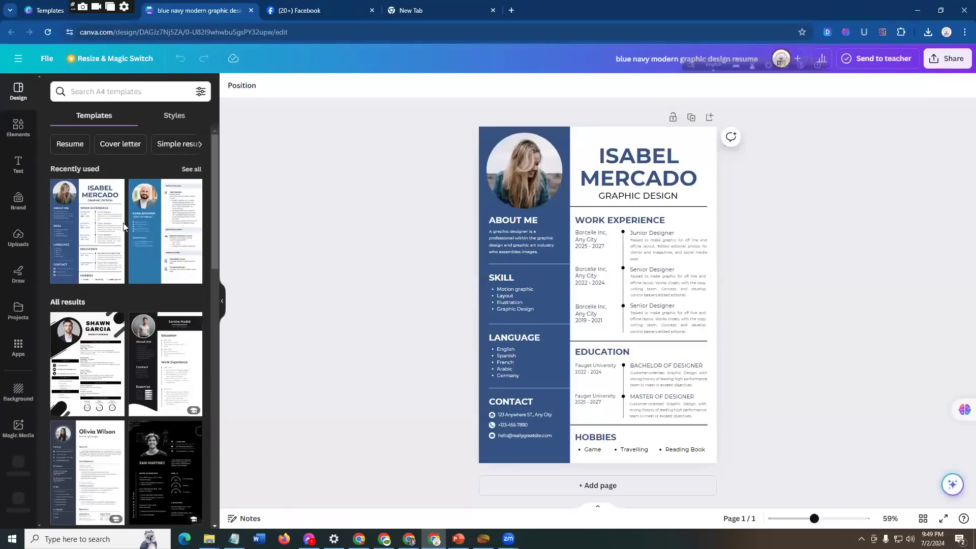
Step: Select the divider line below the resume's About Me section, and switch to PowerPoint's slide 15 listing the eight biodata points
click(559, 263)
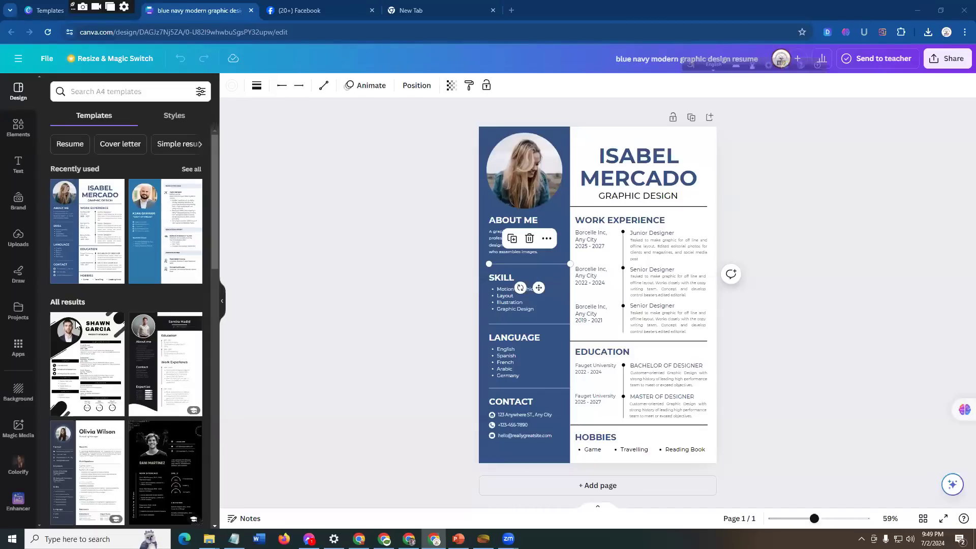
key(alt+Tab)
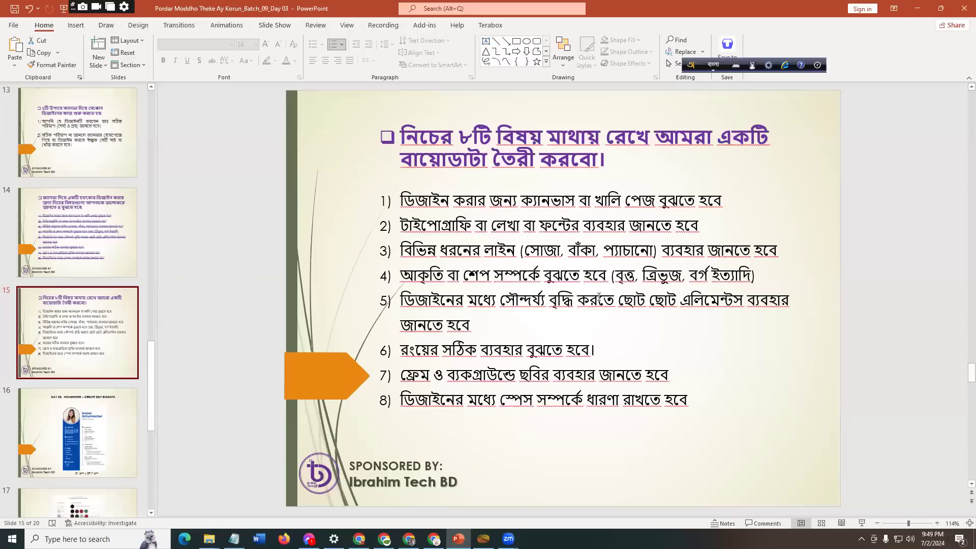
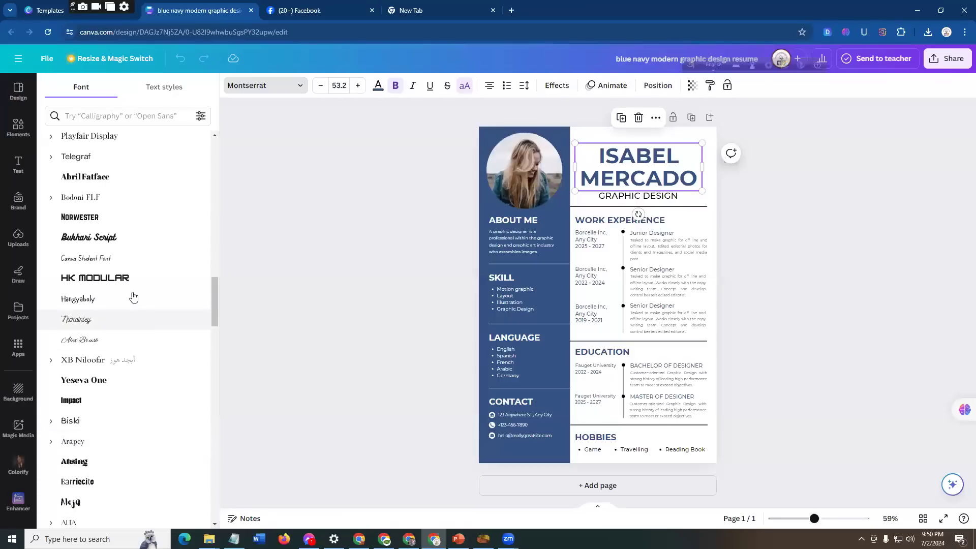
Step: Search the font list for "popin" and return to the full font list
scroll(133, 294, up, 1)
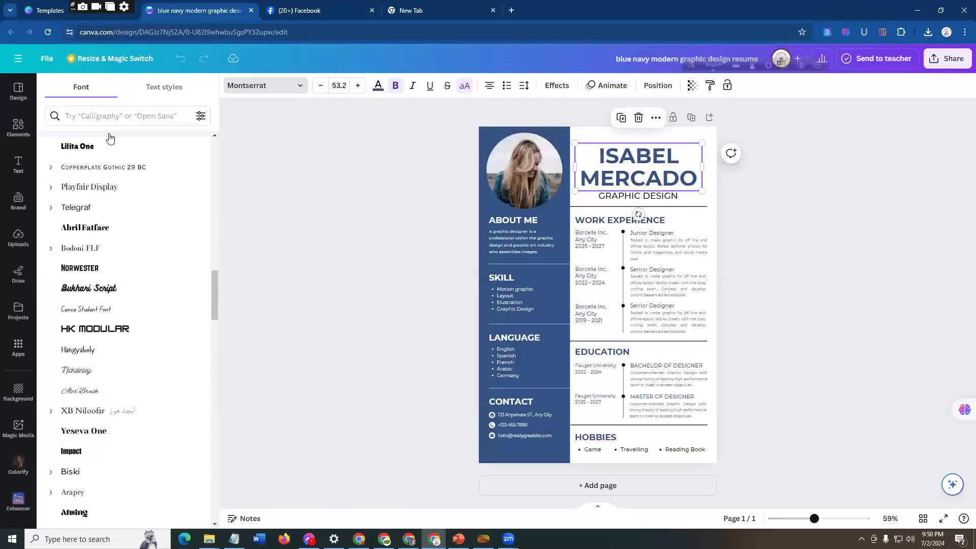
click(124, 112)
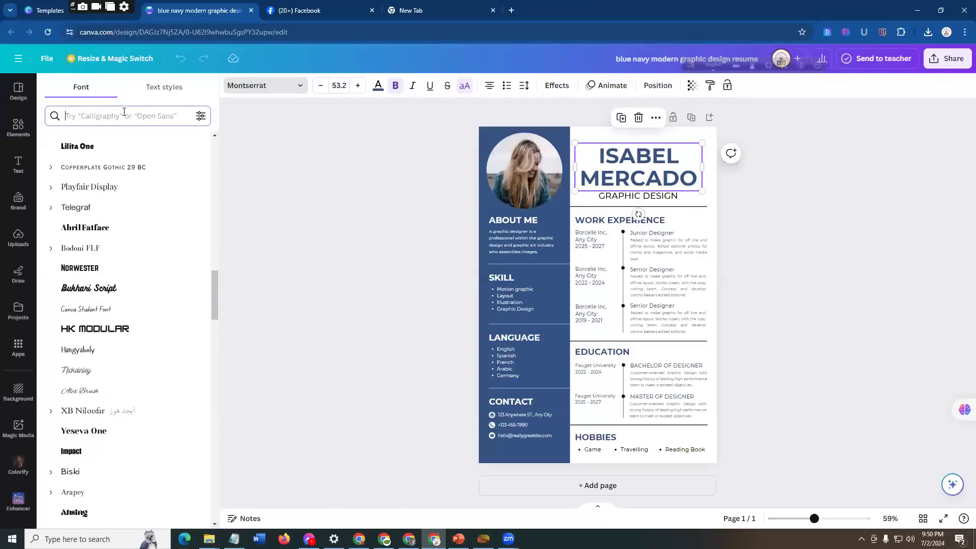
text(popin)
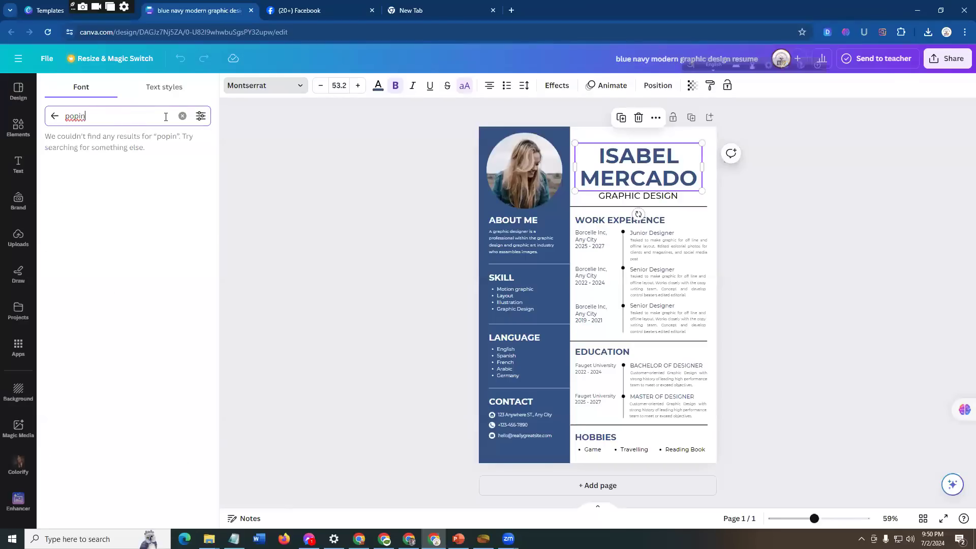
click(56, 119)
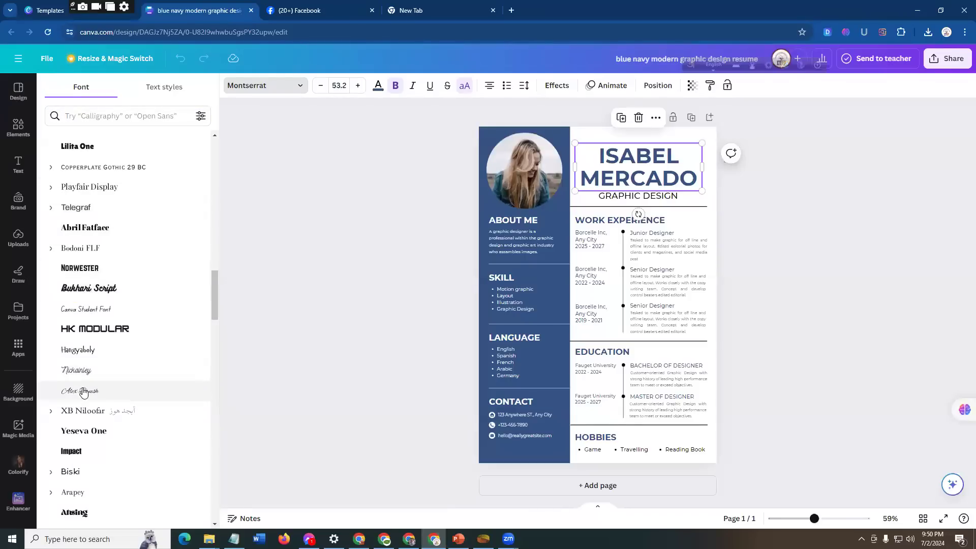
Step: Set the font of the large name heading on the resume to Lato
scroll(108, 401, down, 2)
scroll(108, 401, down, 6)
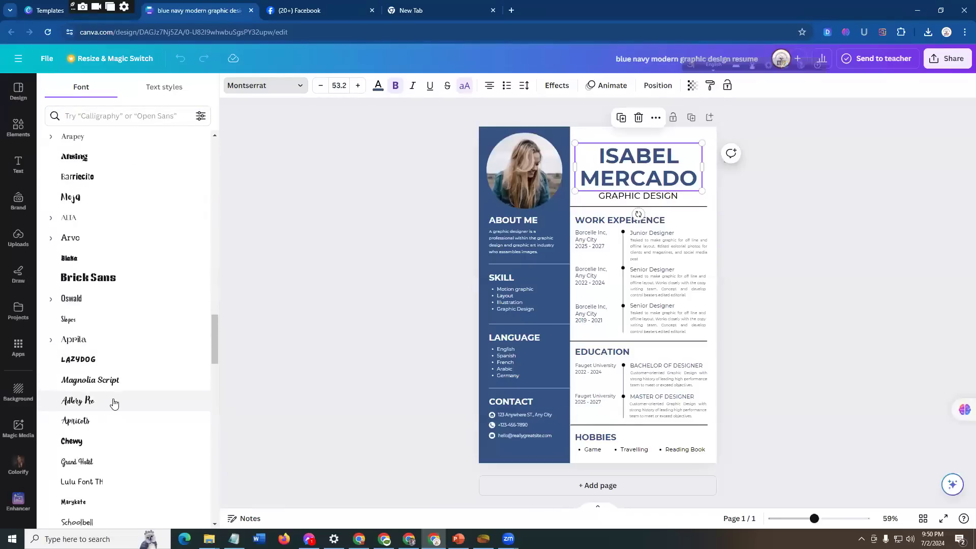
scroll(122, 446, down, 3)
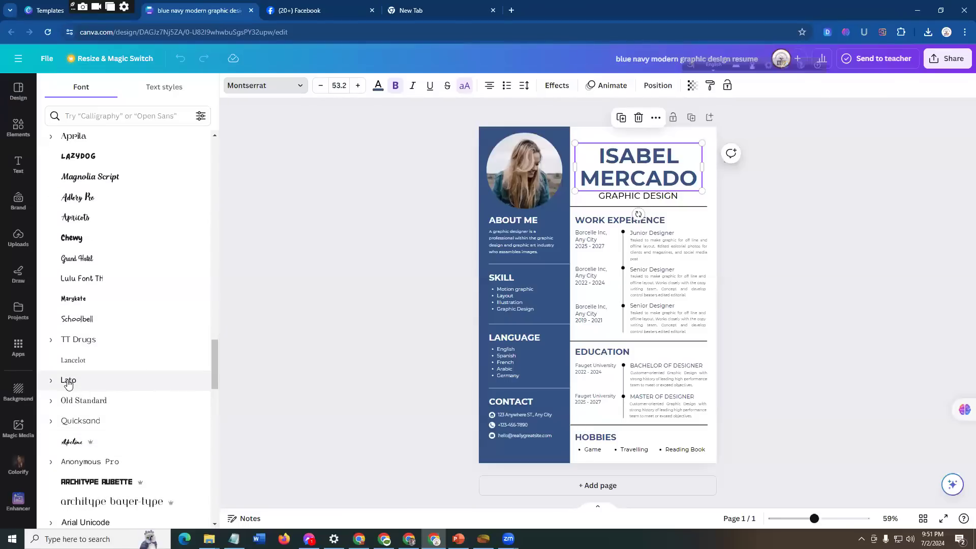
click(108, 382)
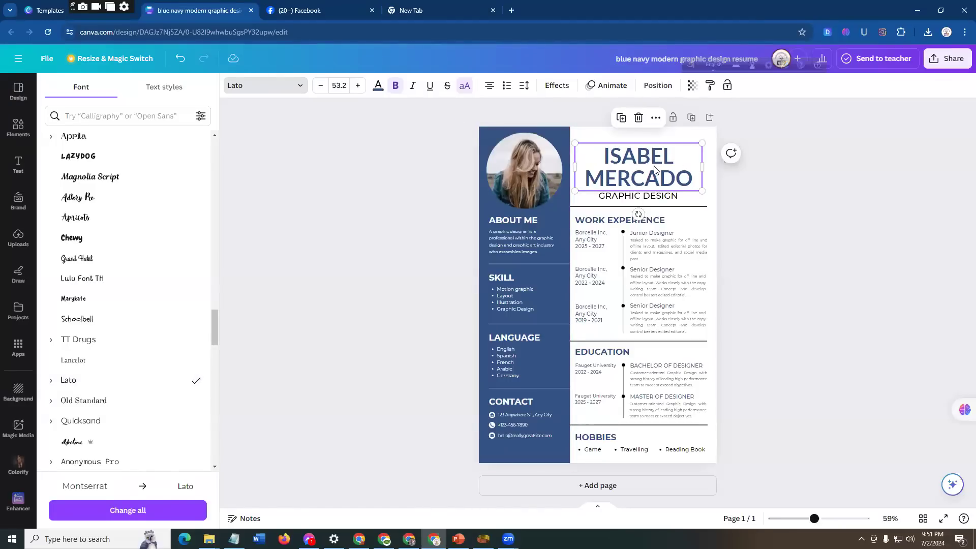
key(ctrl+z)
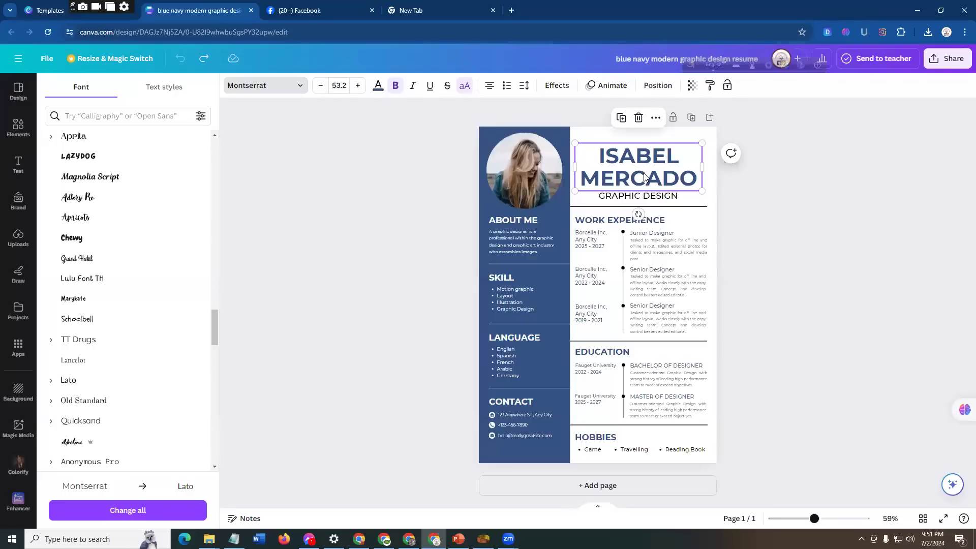
click(91, 380)
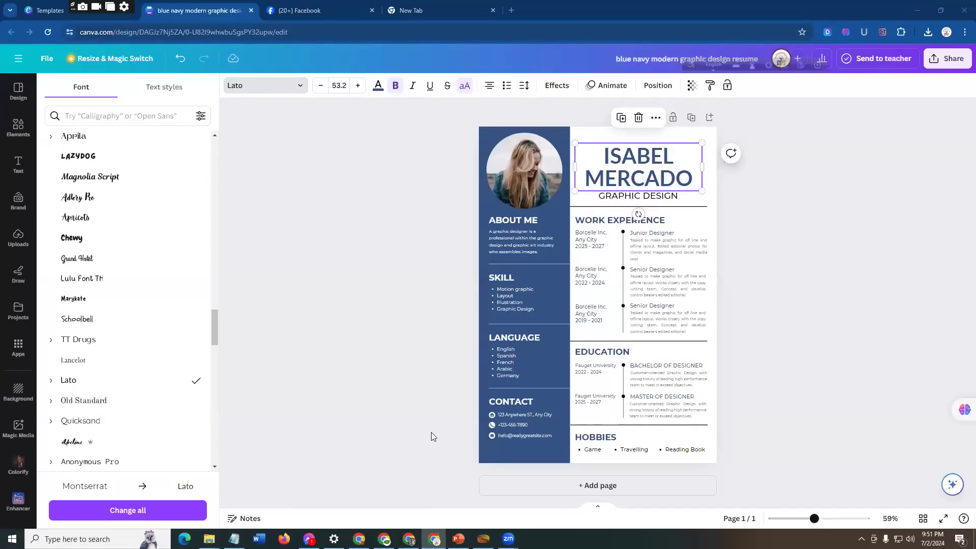
Step: Switch to PowerPoint to review slide 15's eight biodata points, and return to the resume in Canva
mouse_move(359, 539)
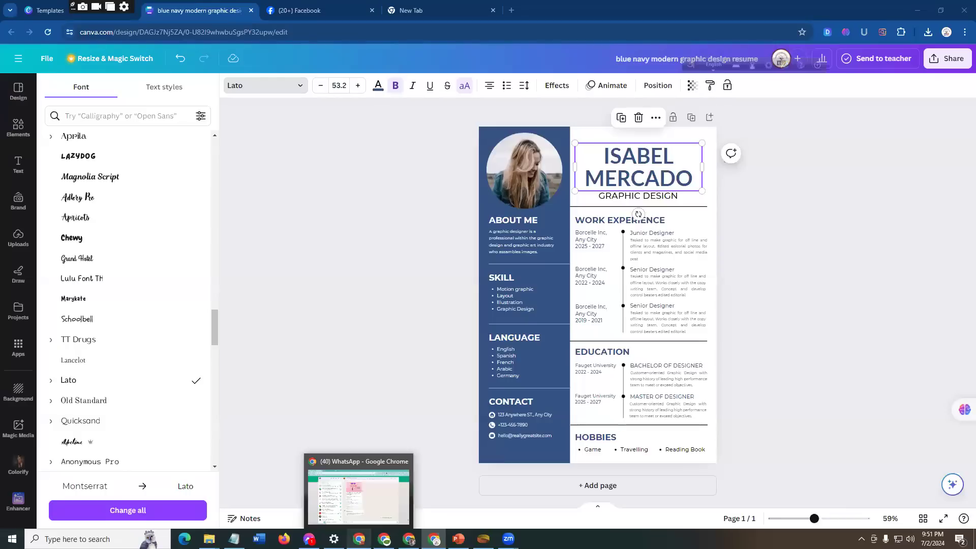
mouse_move(459, 539)
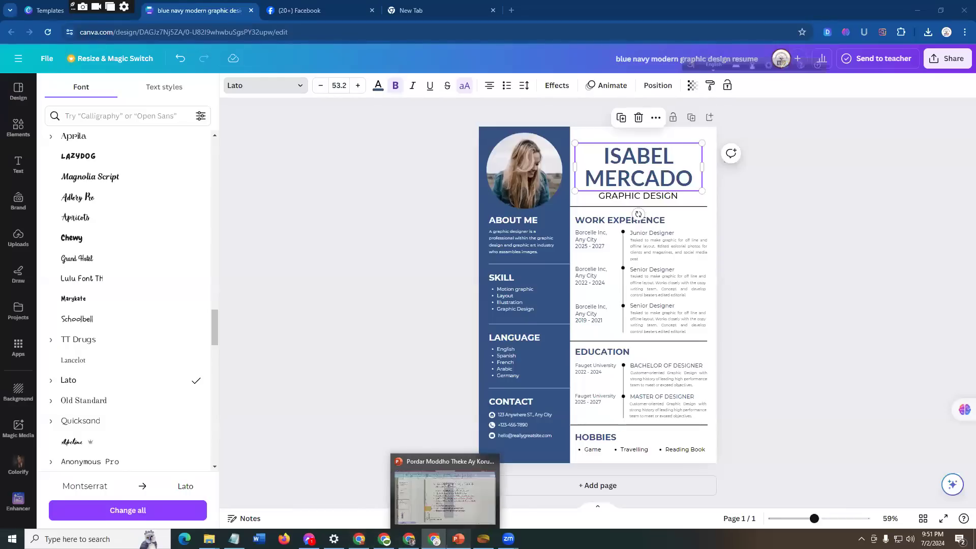
click(457, 496)
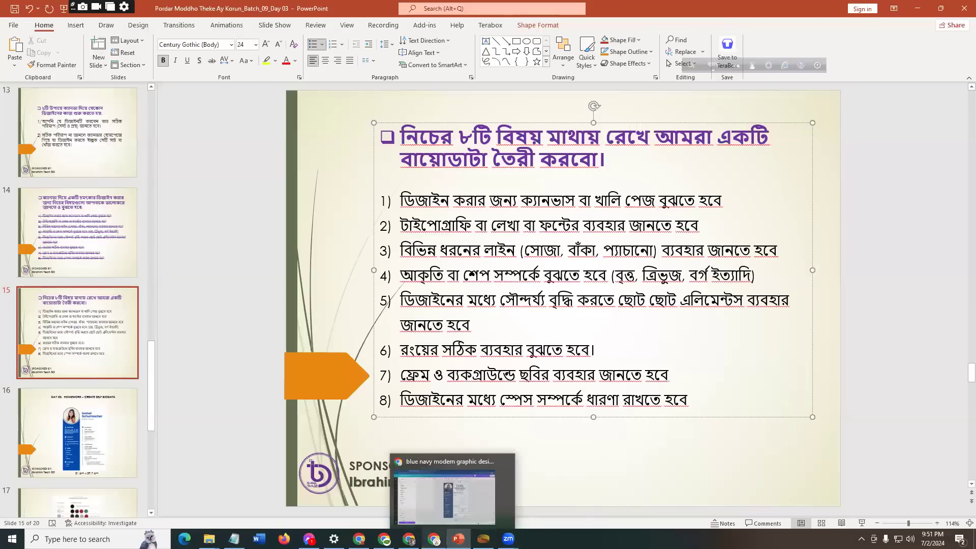
click(434, 496)
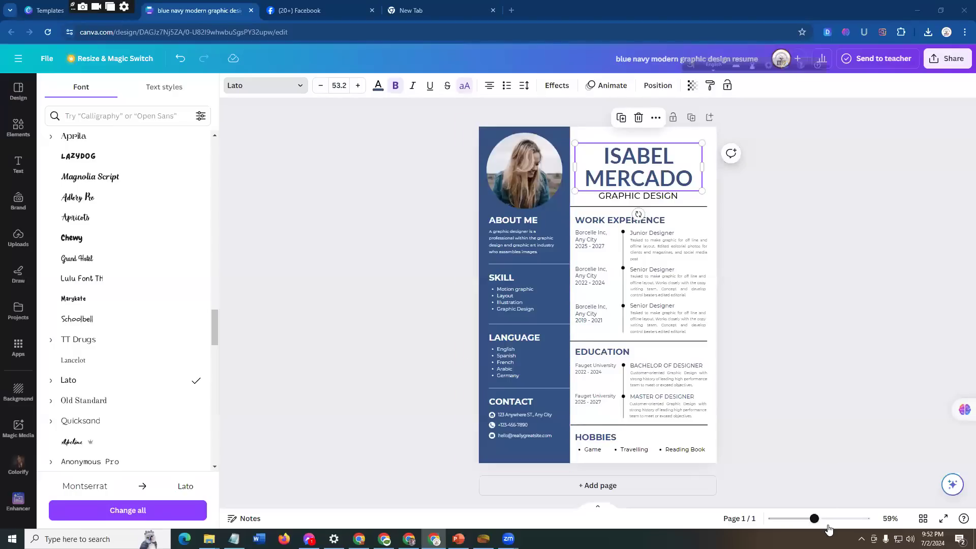
Step: Inspect the resume page at several zoom levels, ending at 71%, and check PowerPoint's slide 15 again before returning to Canva
drag(823, 522, 852, 523)
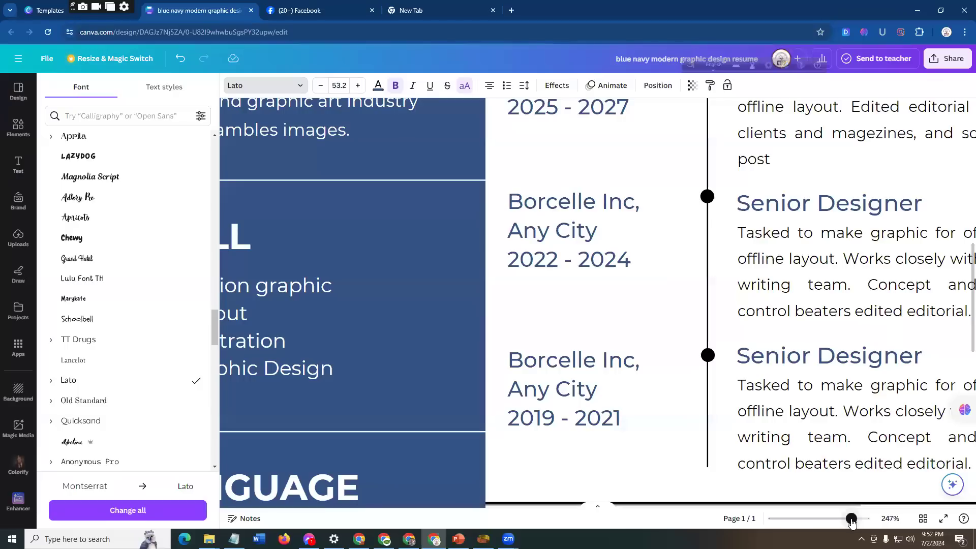
drag(852, 521, 813, 527)
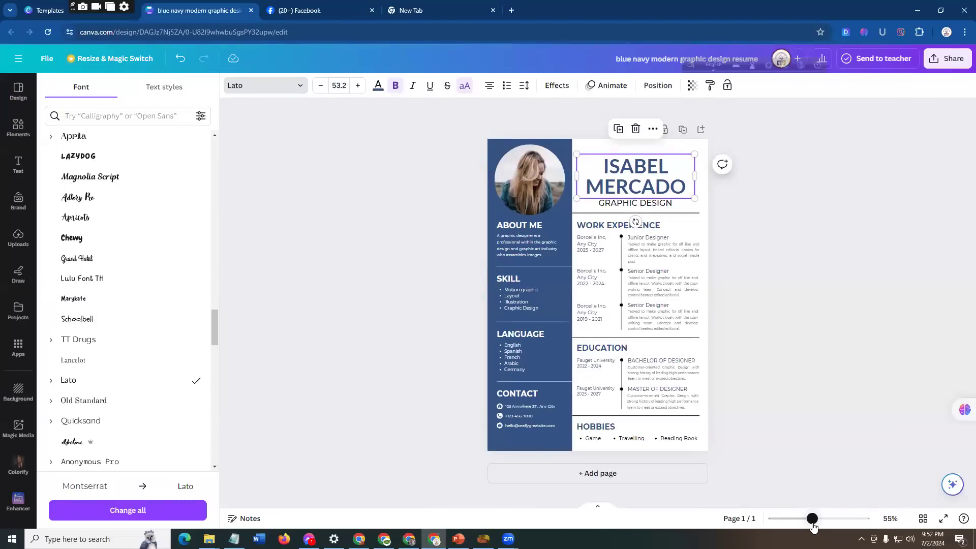
drag(811, 527, 793, 528)
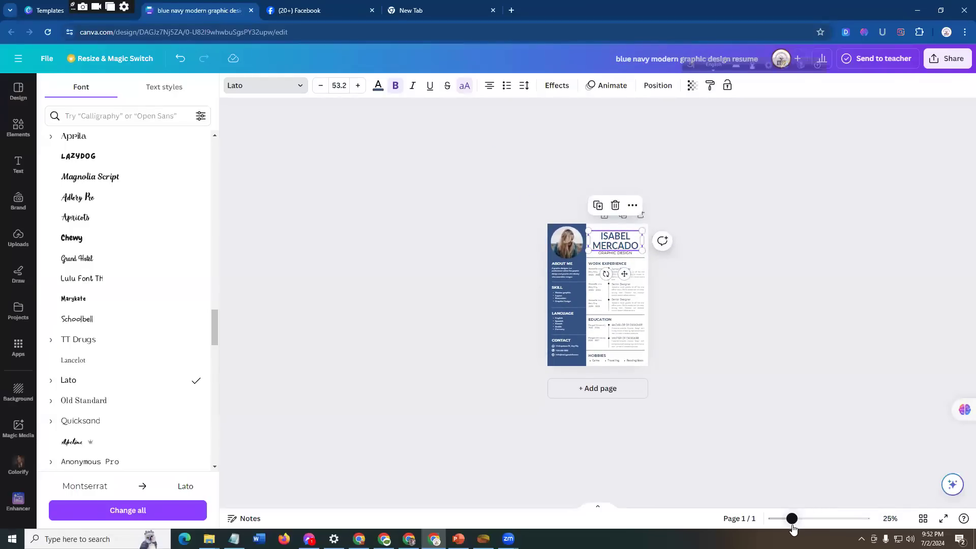
drag(793, 530, 817, 529)
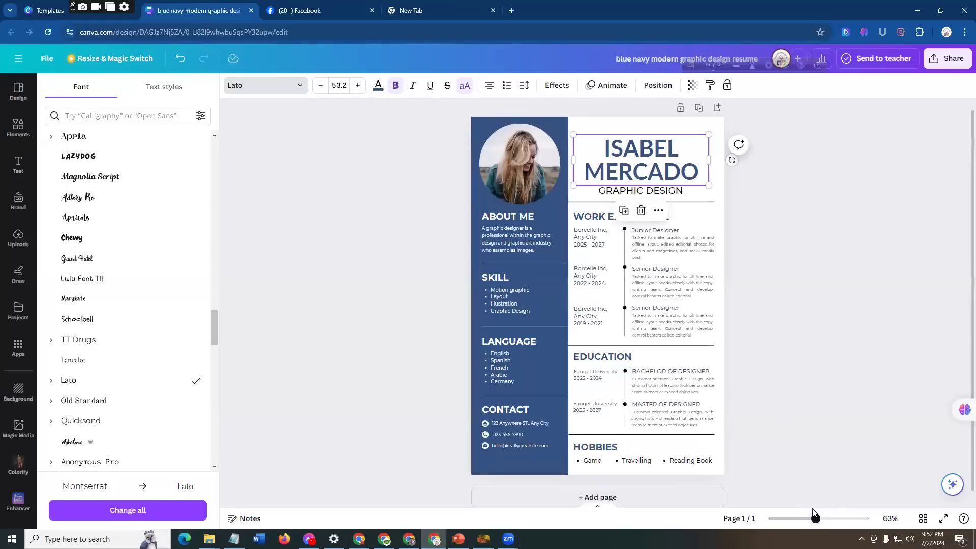
drag(815, 519, 819, 518)
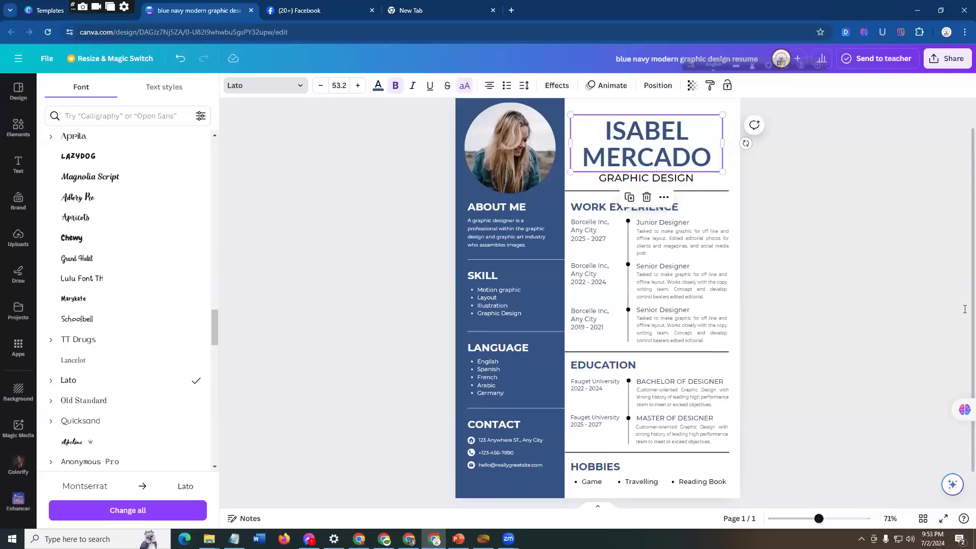
key(alt+Tab)
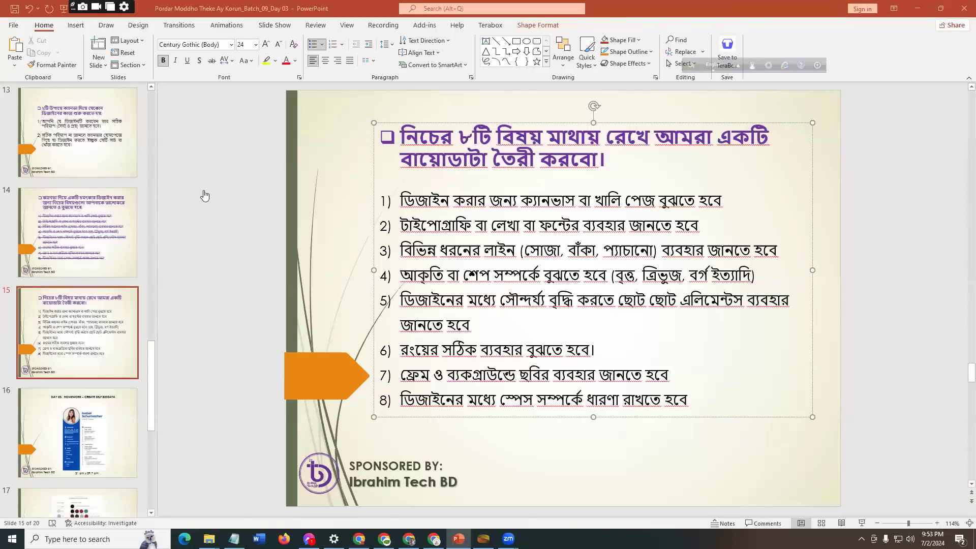
key(alt+Tab)
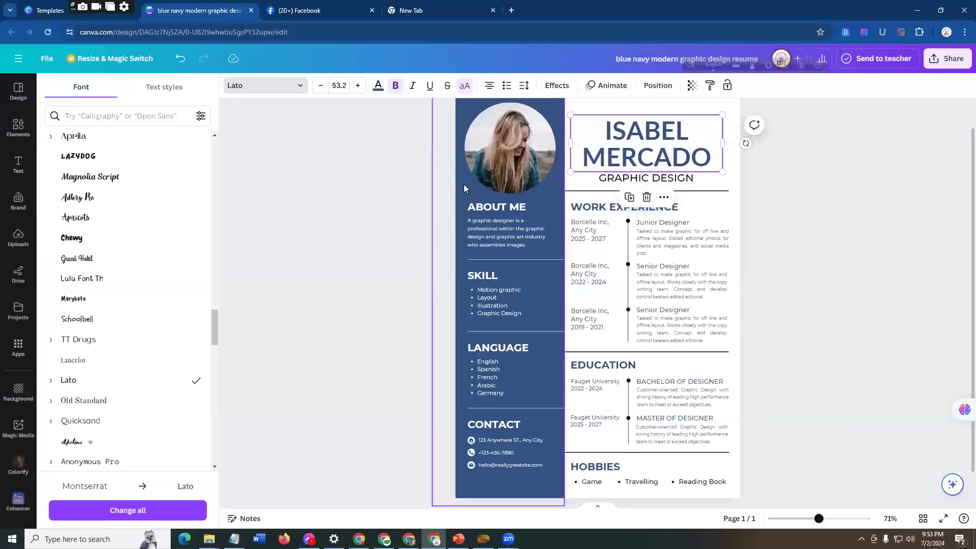
Step: Browse the Elements library's suggested categories and examine its full collection of lines and shapes
click(273, 169)
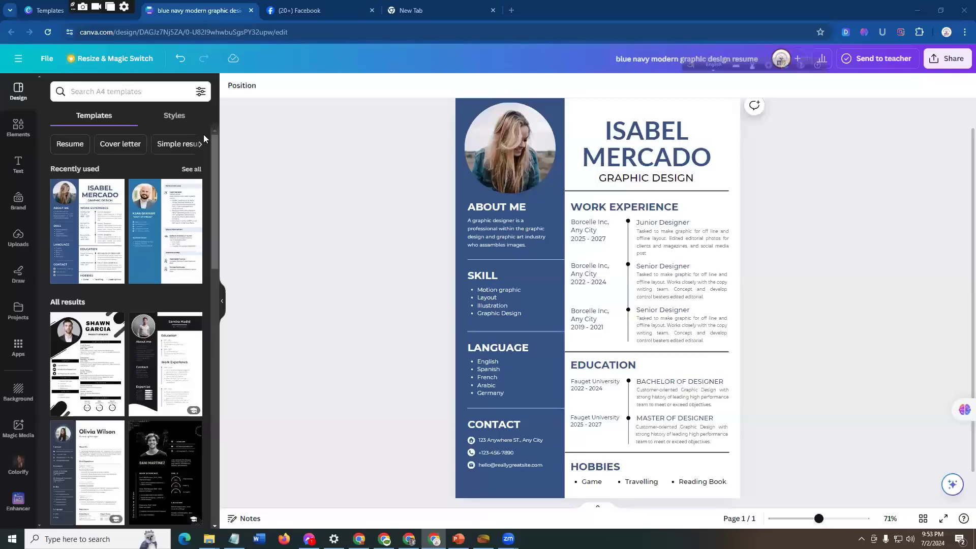
click(18, 127)
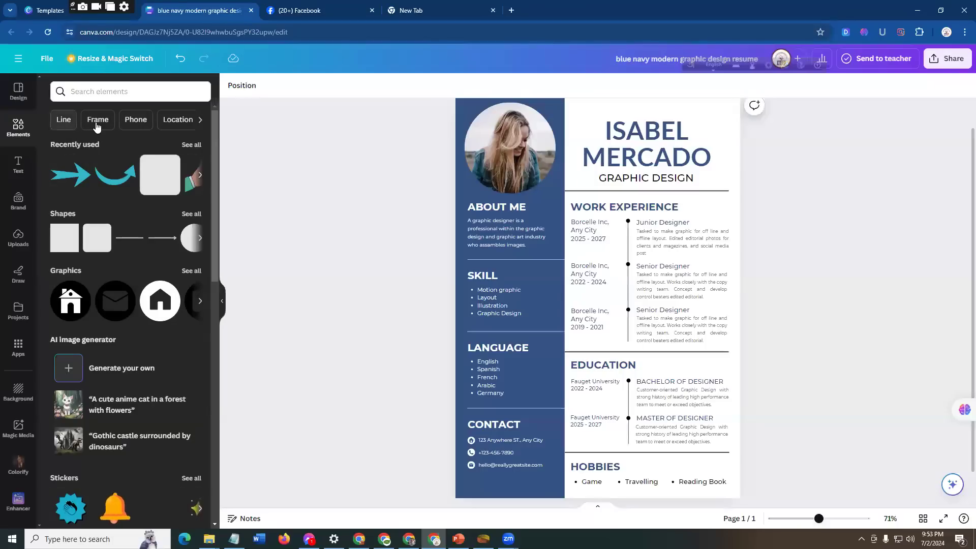
click(200, 122)
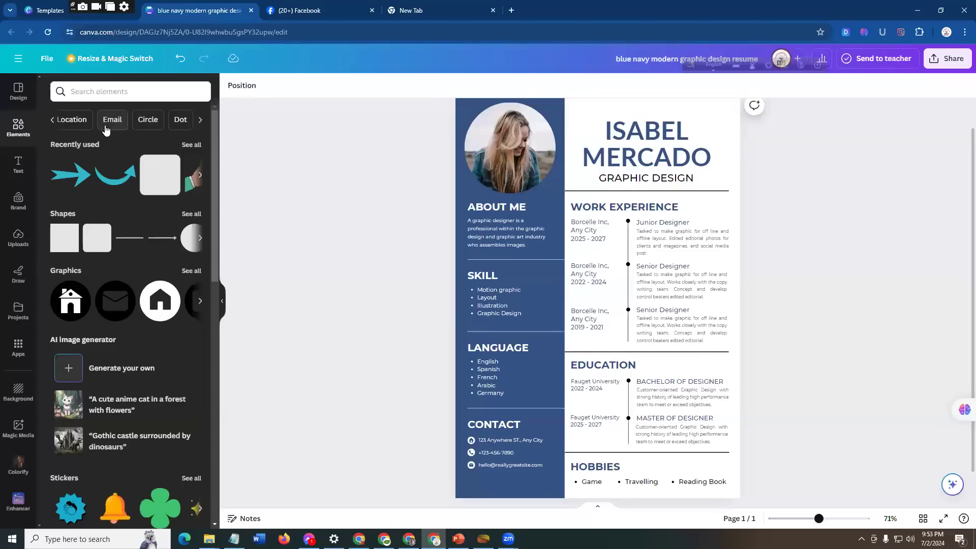
click(52, 121)
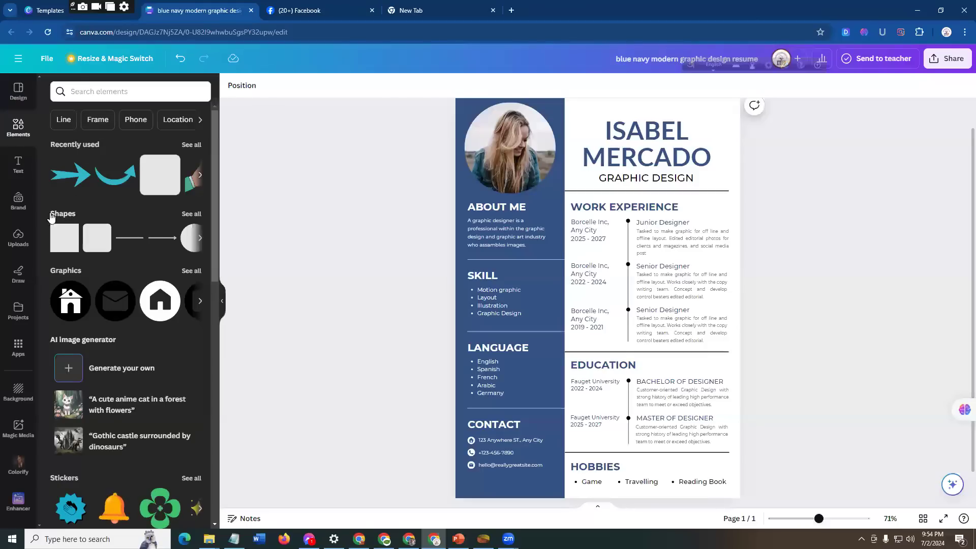
click(190, 213)
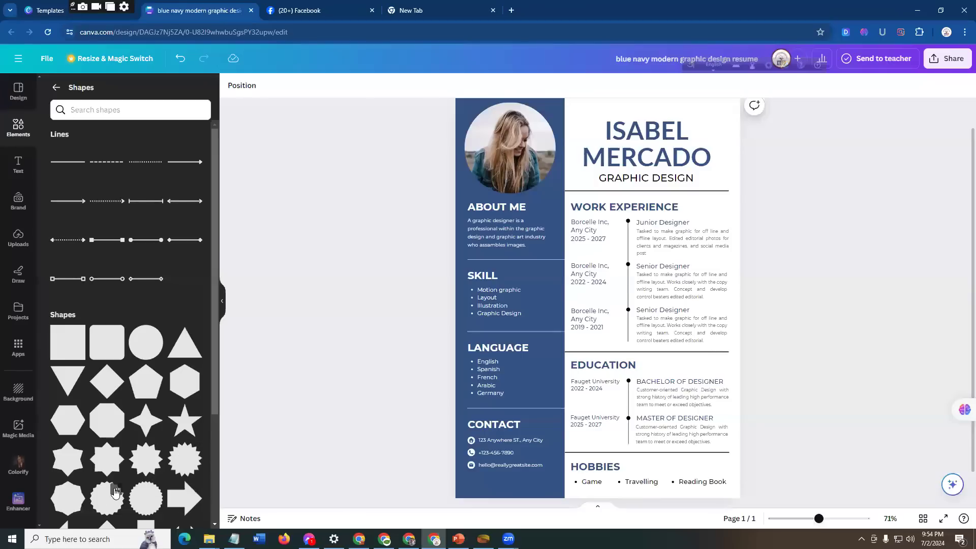
scroll(112, 427, down, 2)
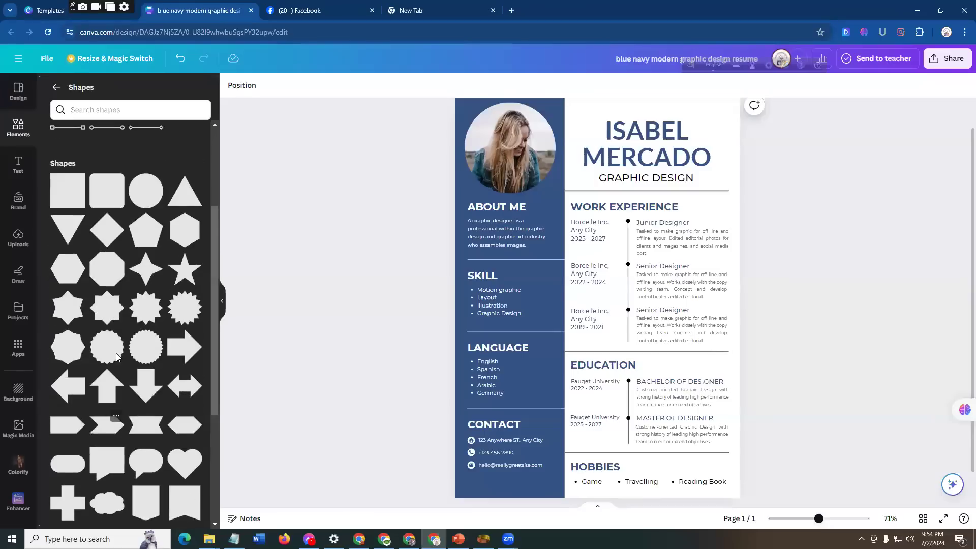
scroll(132, 413, down, 3)
scroll(132, 414, down, 1)
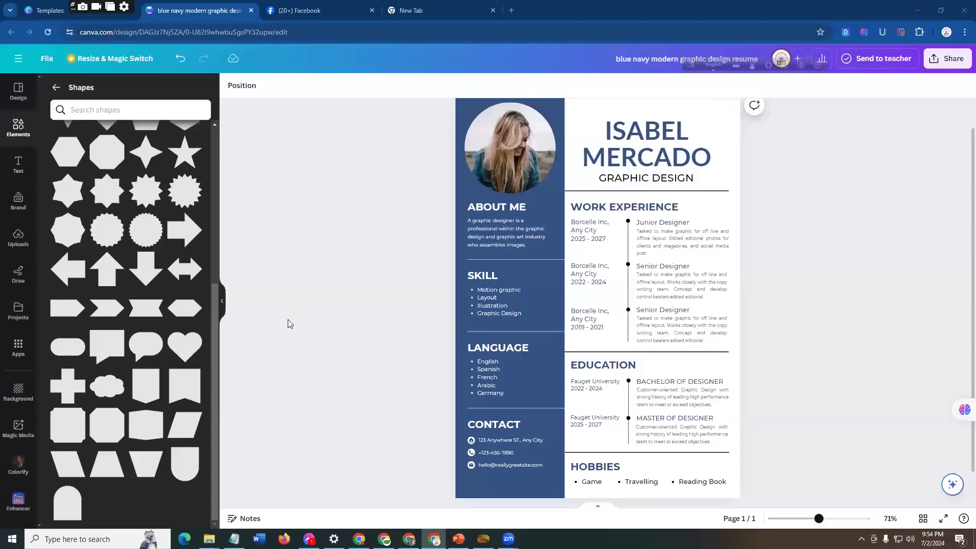
scroll(163, 244, up, 5)
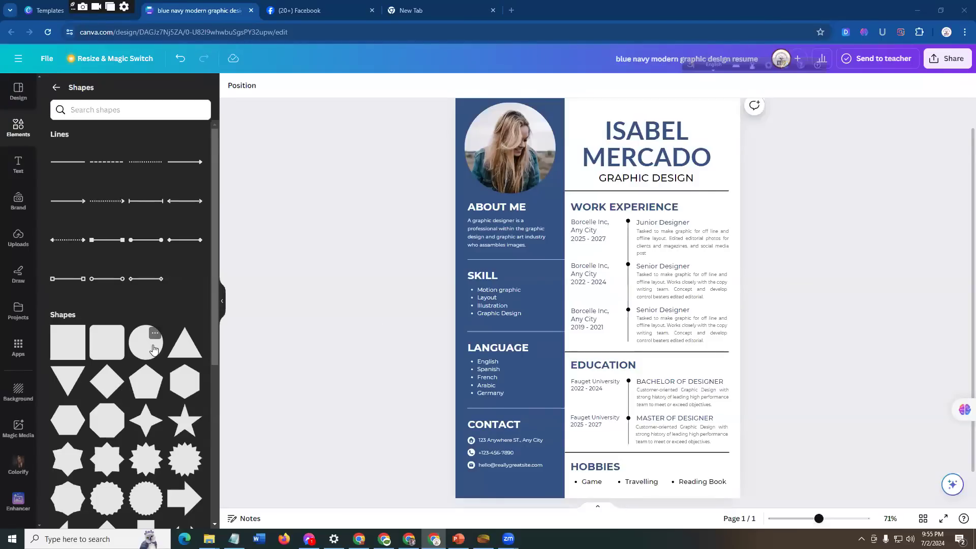
Step: Move the SKILL heading up onto the divider line, and add a rounded rectangle shrunk to a small bar between it and the skill list
click(481, 278)
drag(480, 277, 519, 254)
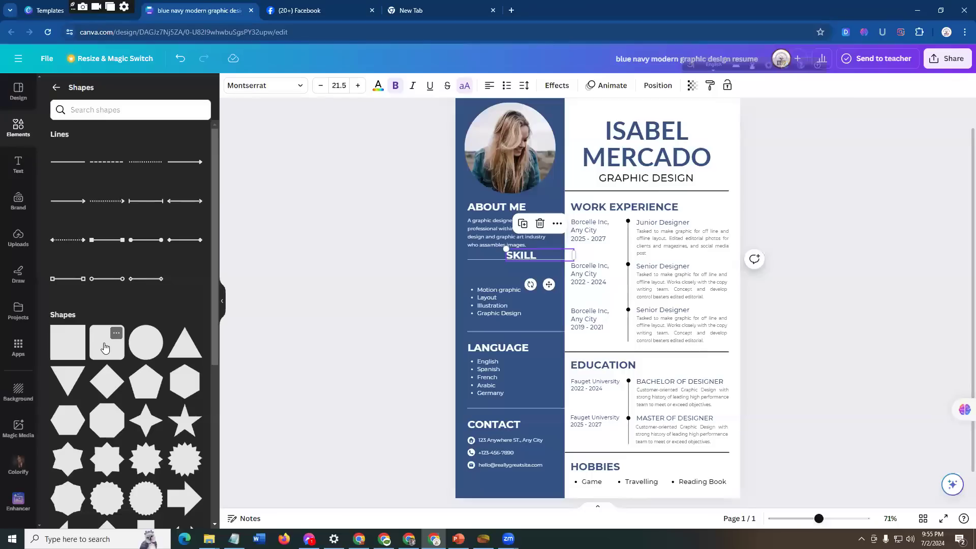
drag(104, 347, 524, 274)
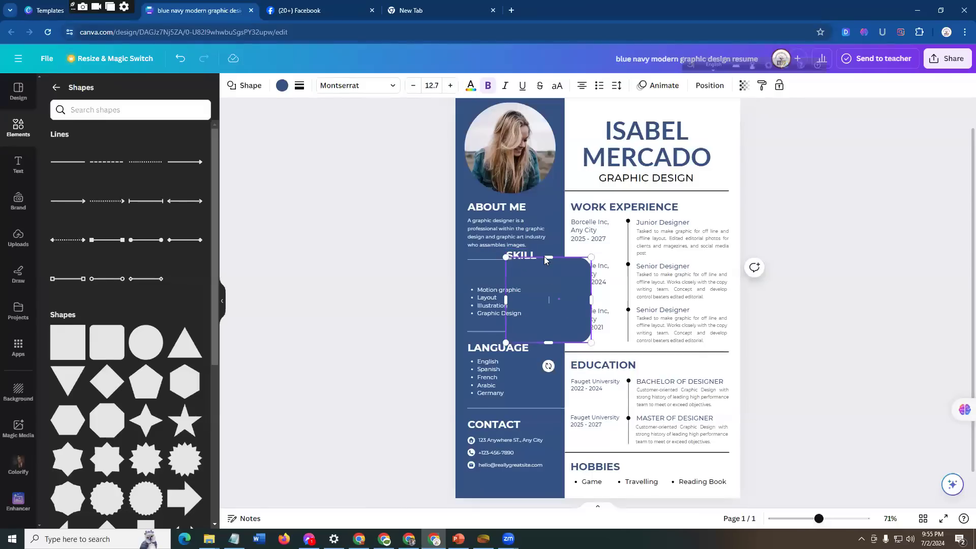
mouse_move(545, 261)
mouse_down()
mouse_move(552, 288)
mouse_move(554, 255)
mouse_up()
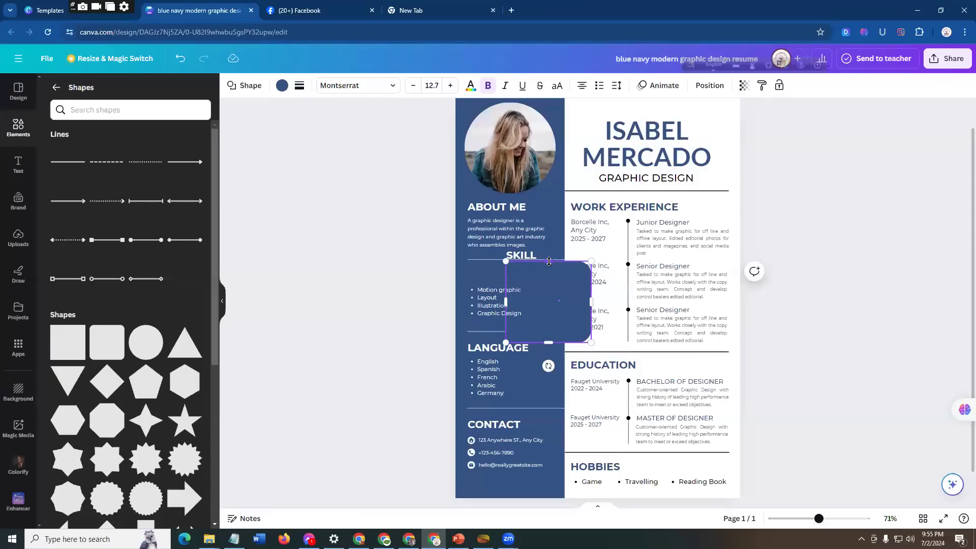
drag(548, 274, 557, 332)
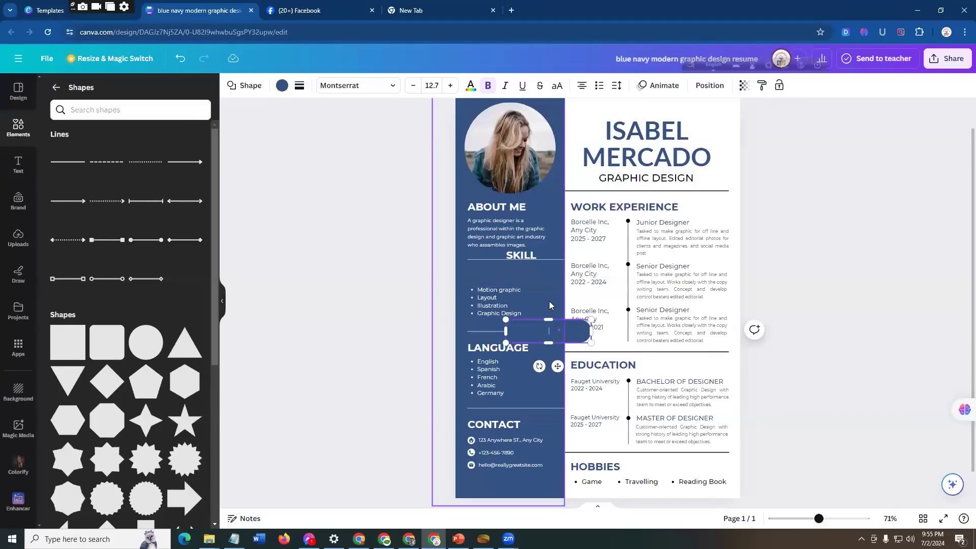
drag(561, 338, 546, 264)
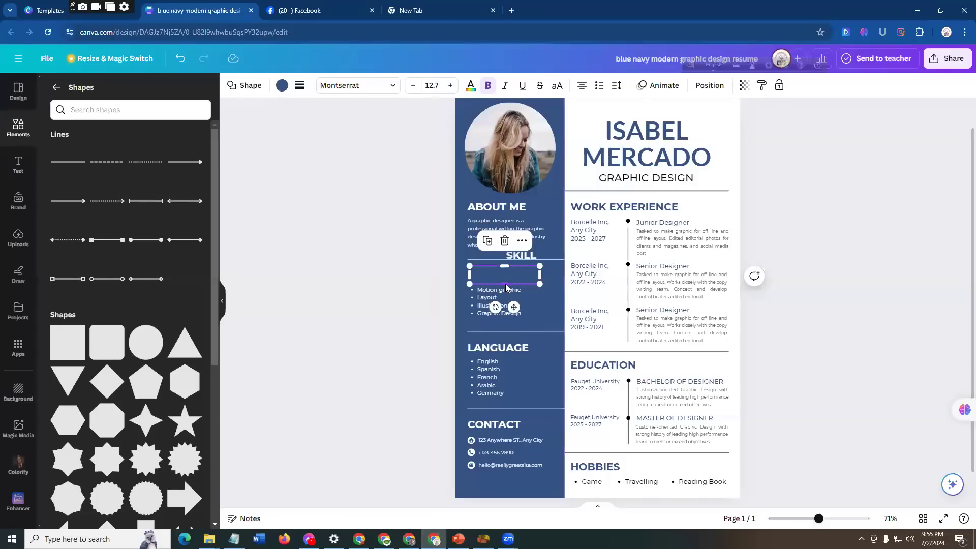
drag(505, 284, 478, 267)
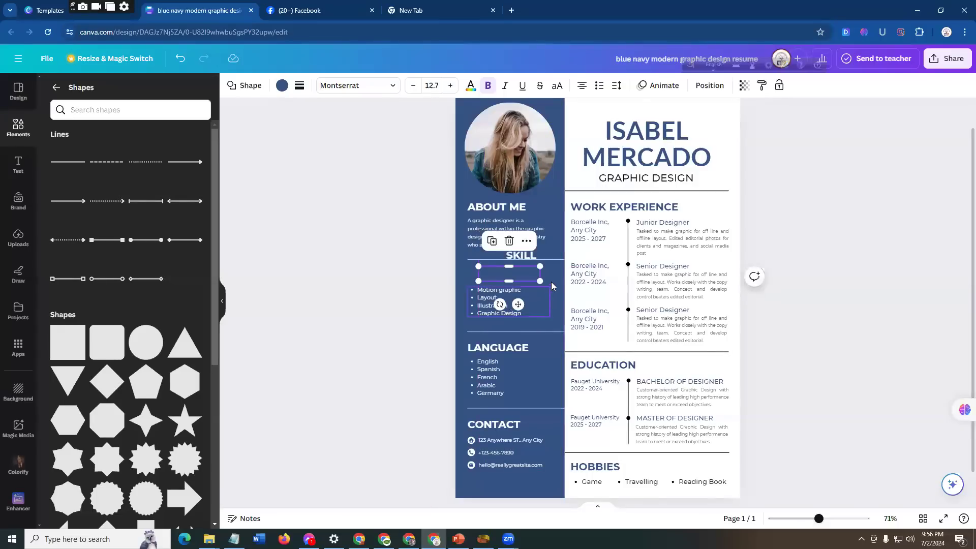
click(552, 275)
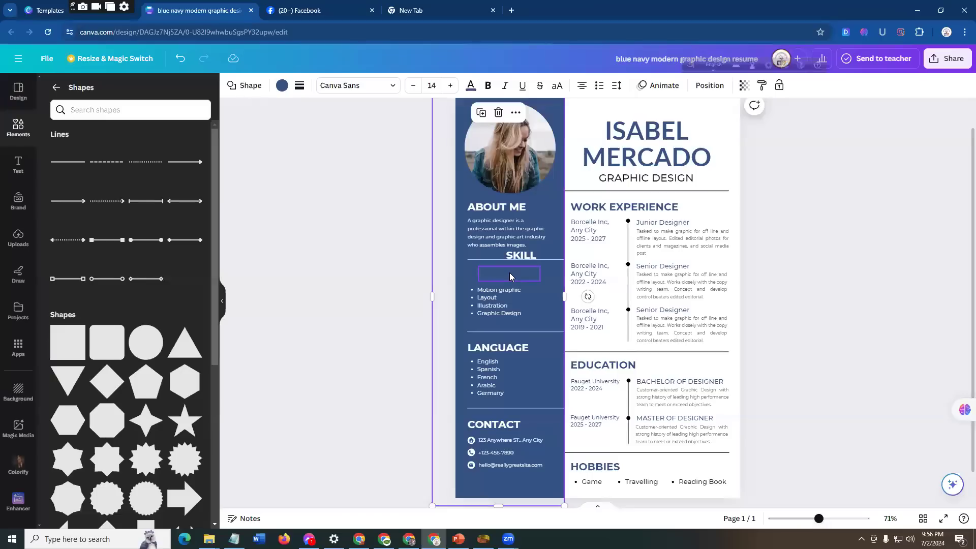
Step: Fill the rounded bar under the SKILL heading with solid yellow and extend its upper edge slightly upward
click(510, 272)
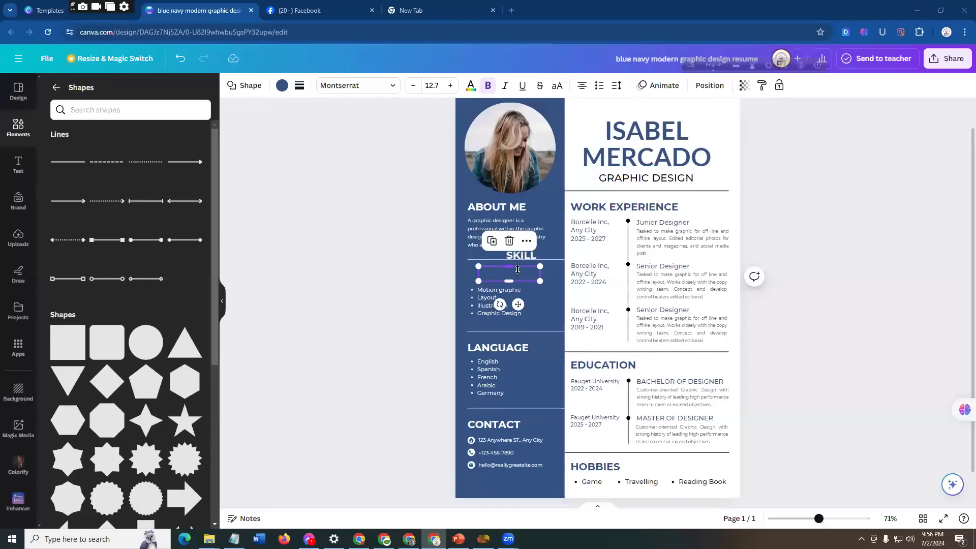
click(282, 87)
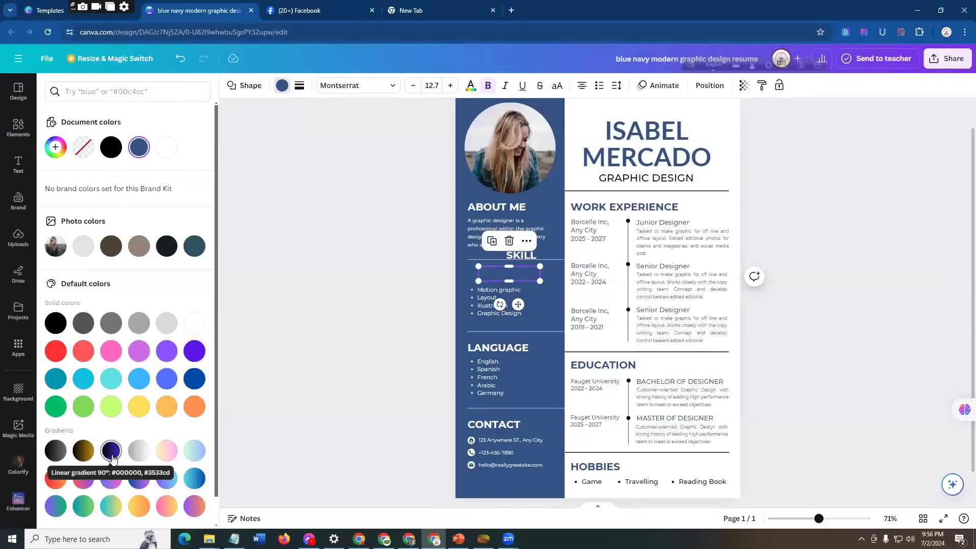
click(140, 407)
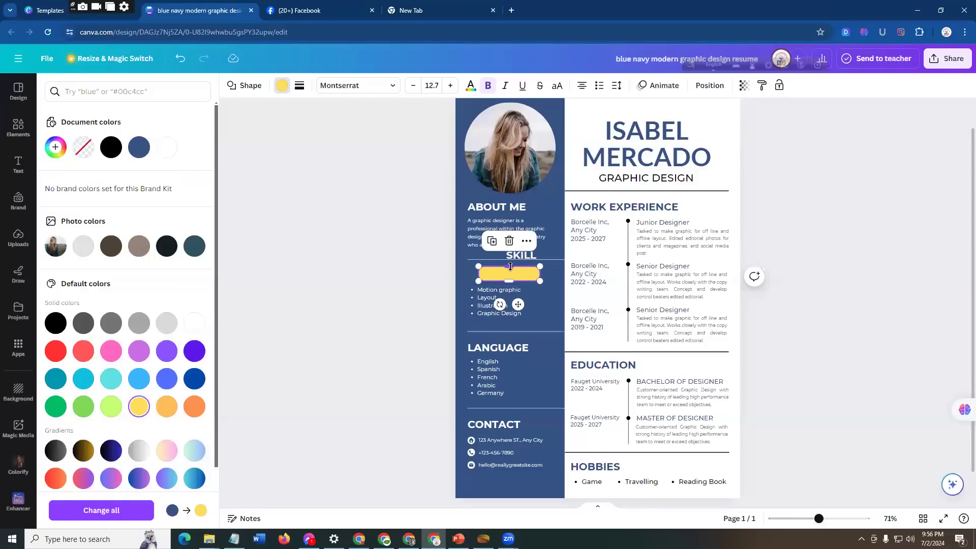
drag(511, 264, 510, 260)
click(552, 271)
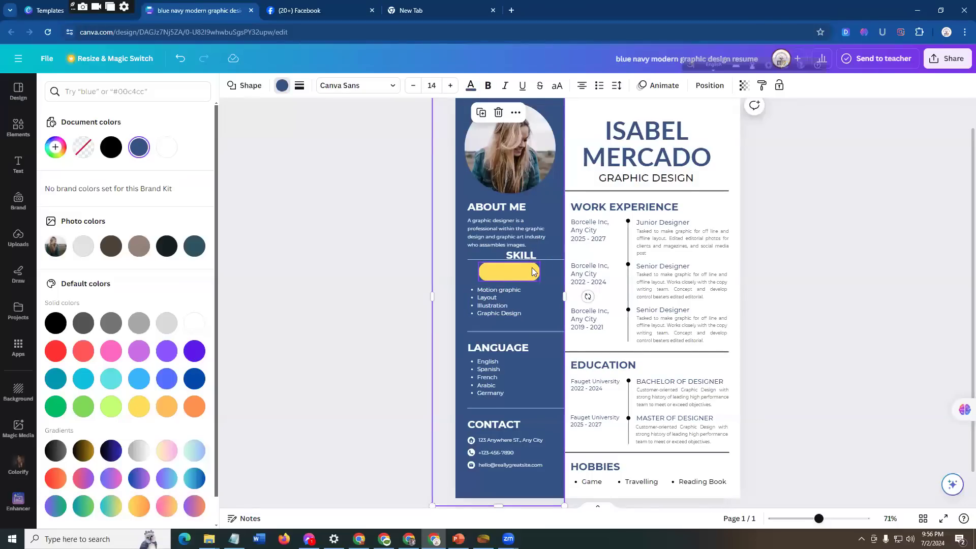
click(528, 275)
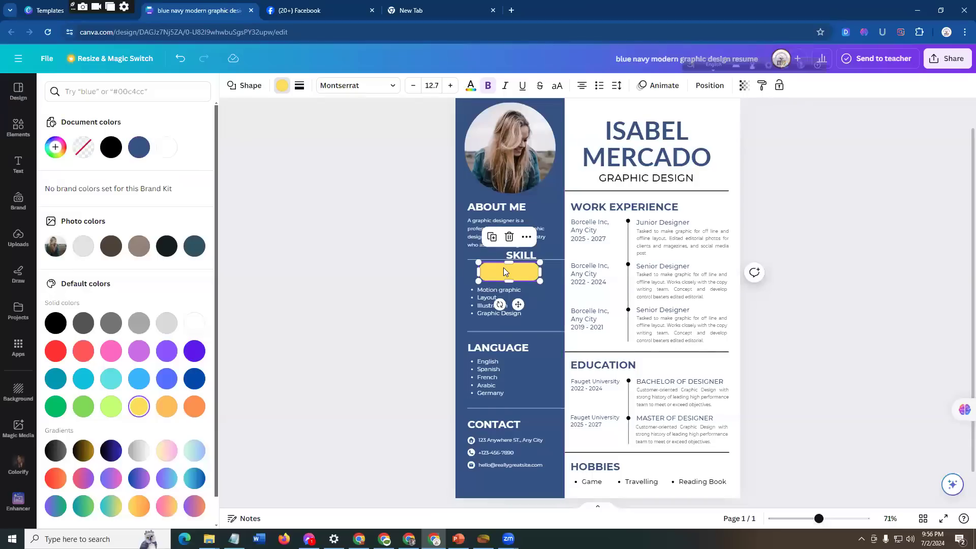
Step: Move the SKILL heading onto the yellow bar and change its text color to the default solid violet
click(527, 257)
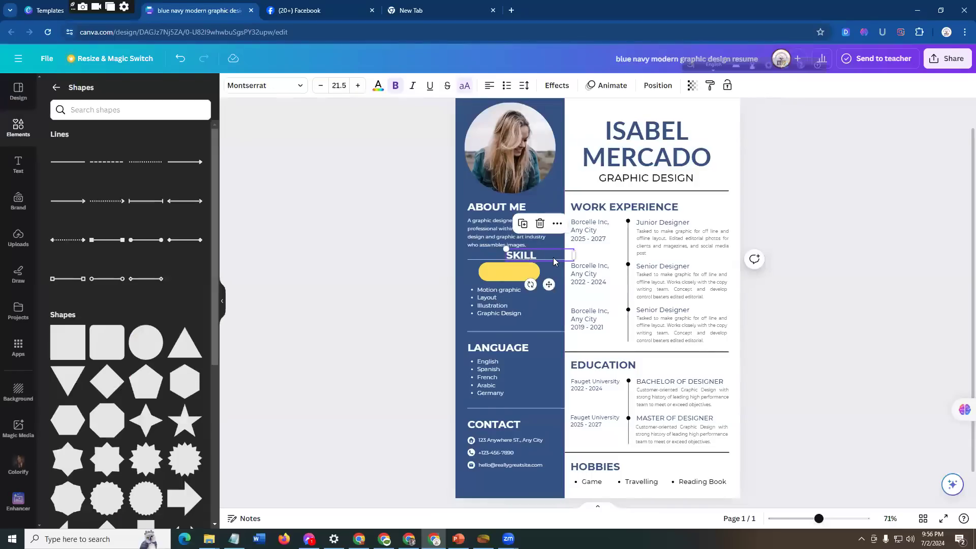
drag(544, 257, 530, 277)
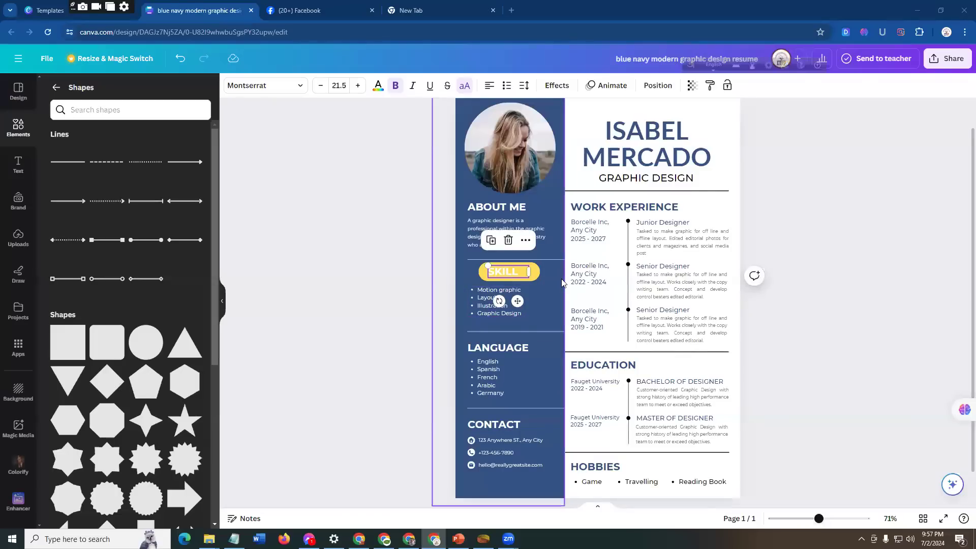
click(545, 286)
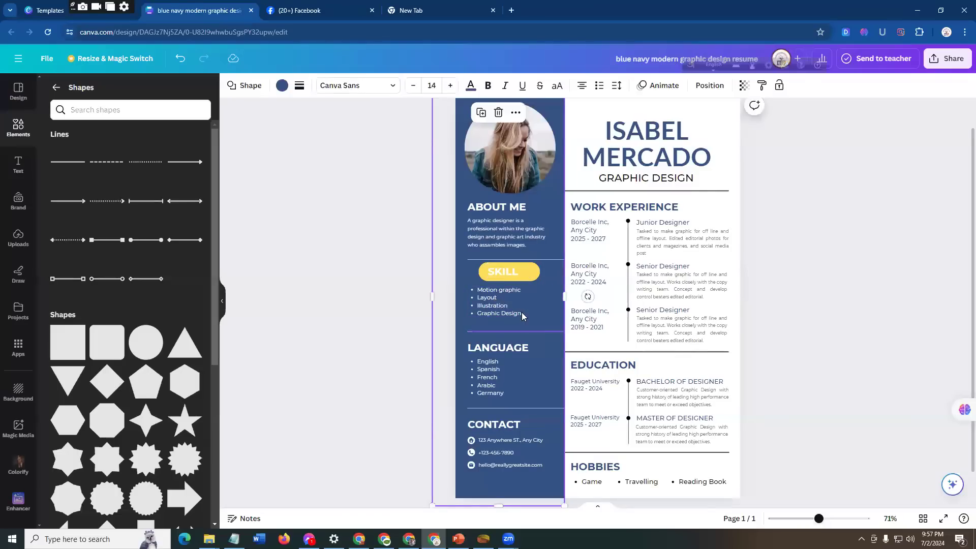
click(500, 272)
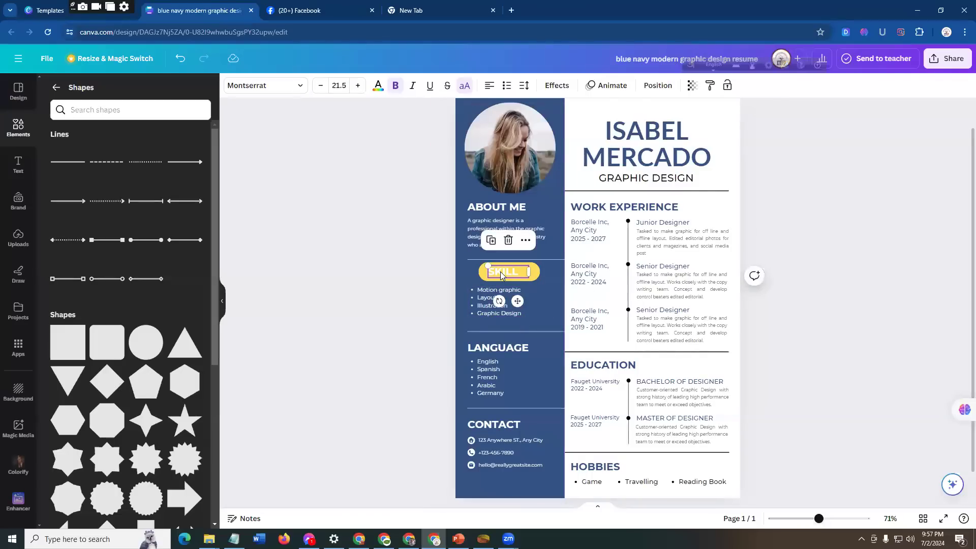
click(378, 87)
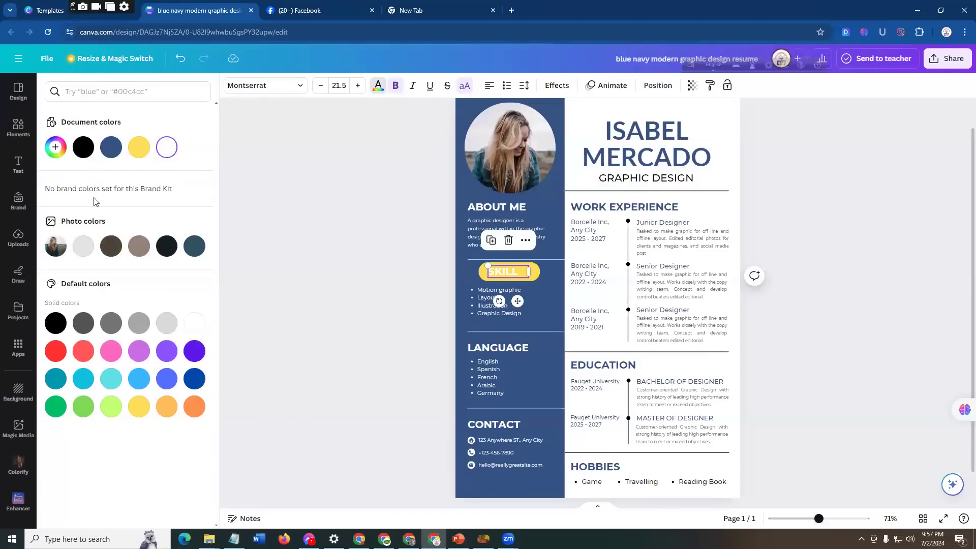
click(195, 353)
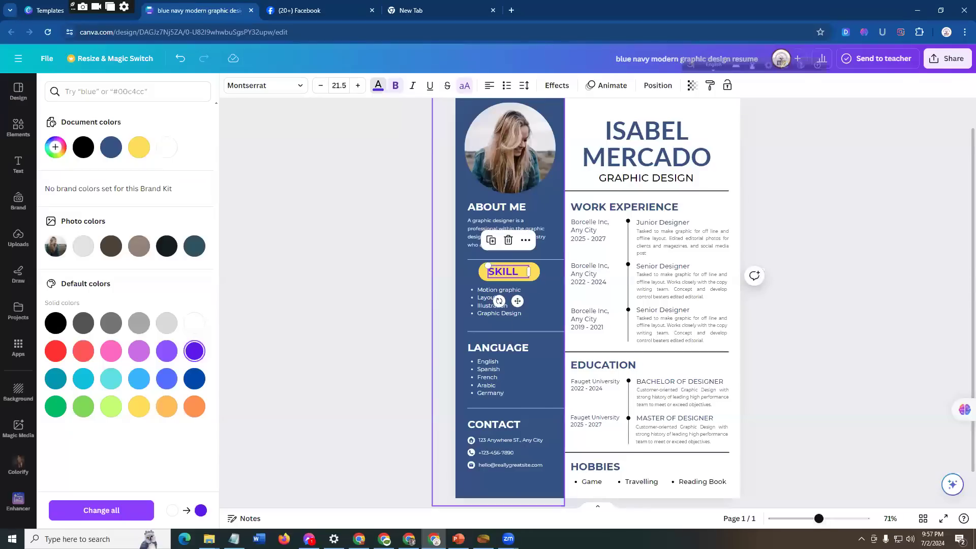
Step: Switch to PowerPoint to check slide 15's list of biodata points, and return to the resume in Canva
key(alt+Tab)
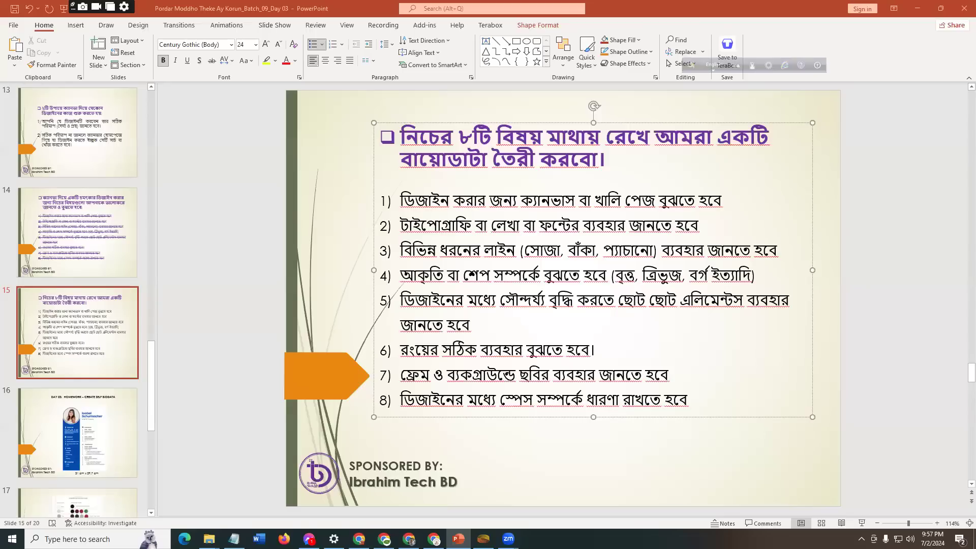
mouse_move(435, 534)
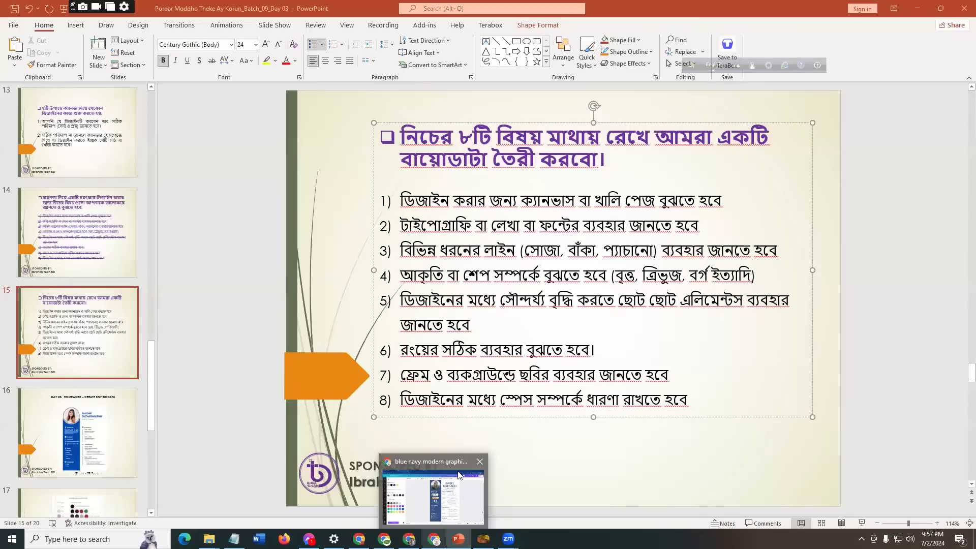
click(461, 476)
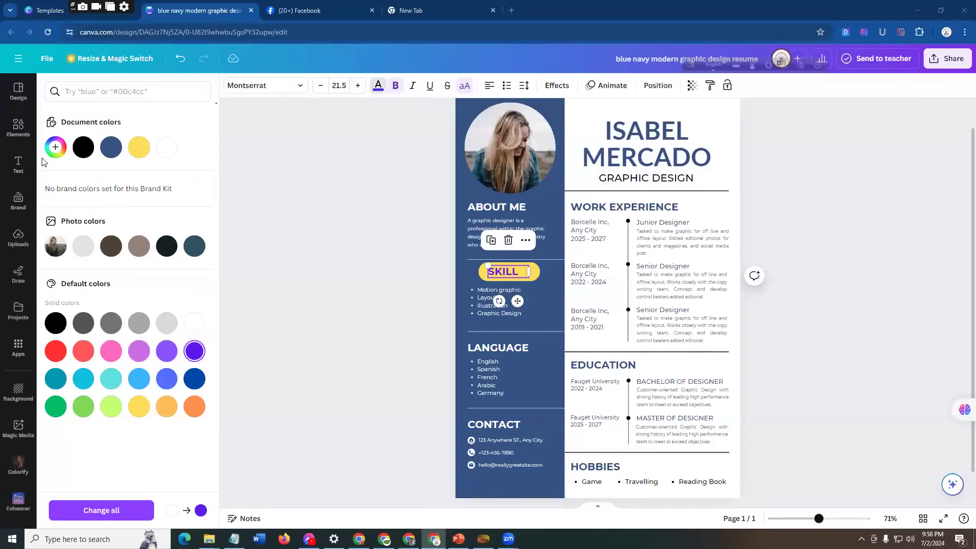
Step: Open the Elements library and enlarge the resume to 168% to examine the small icons in the CONTACT section
click(17, 132)
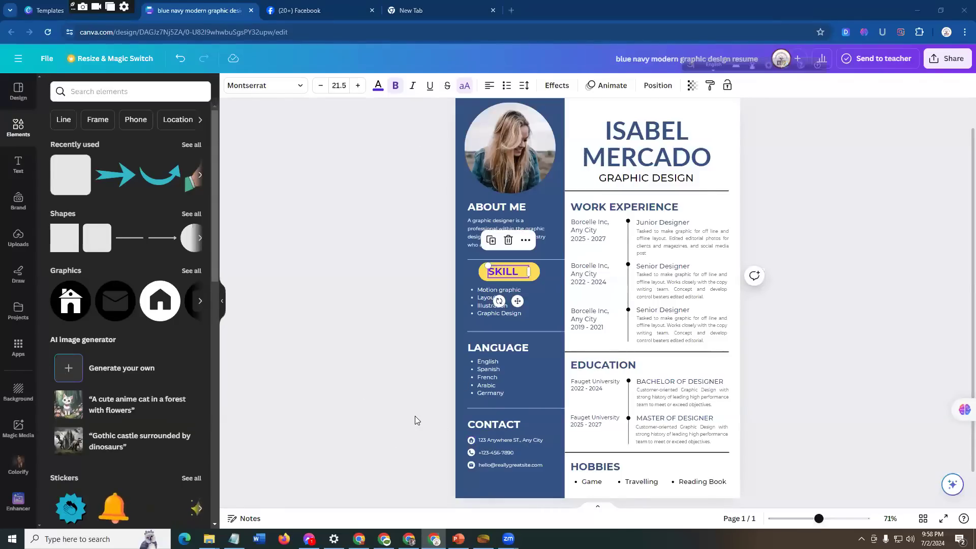
ctrl+scroll(415, 420, down, 3)
ctrl+scroll(415, 419, up, 5)
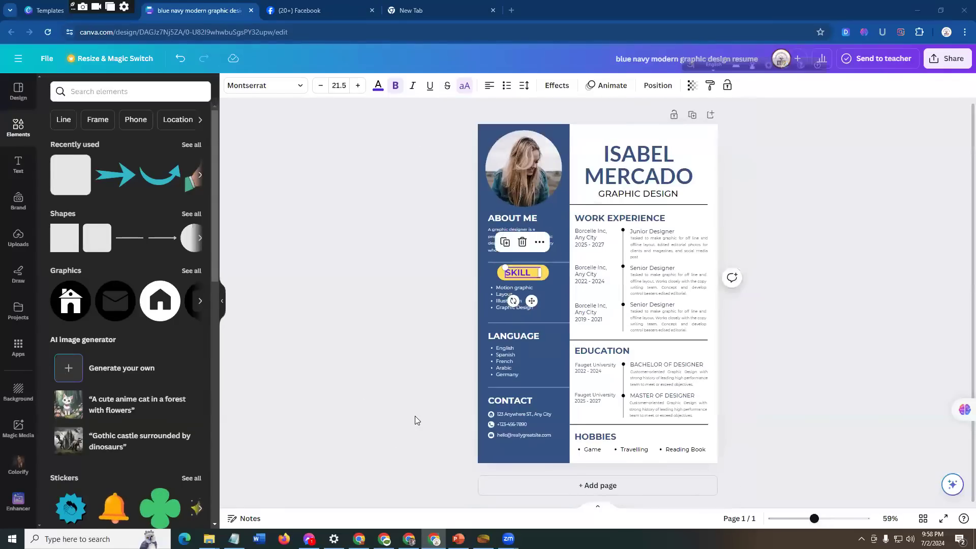
ctrl+scroll(416, 419, up, 5)
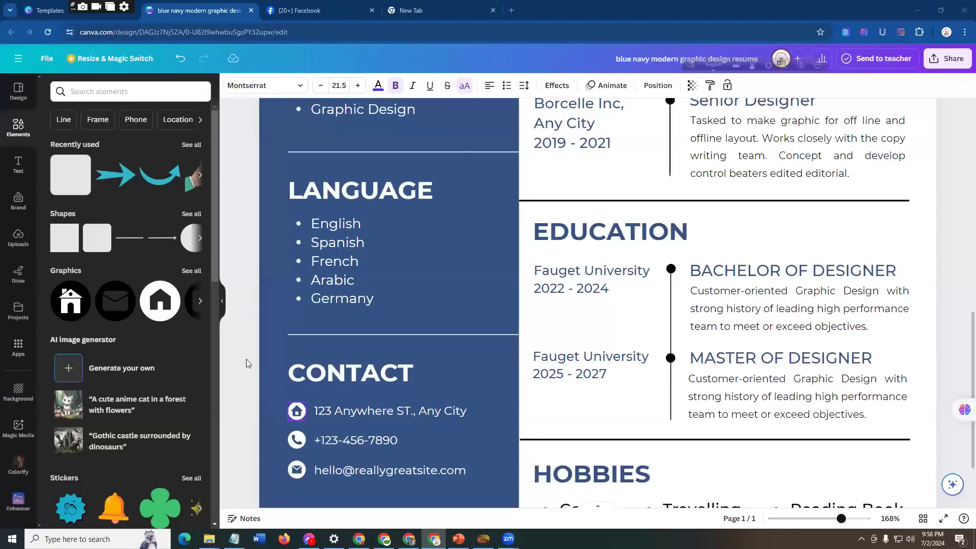
Step: Search the Elements library for "phone icon"
click(17, 128)
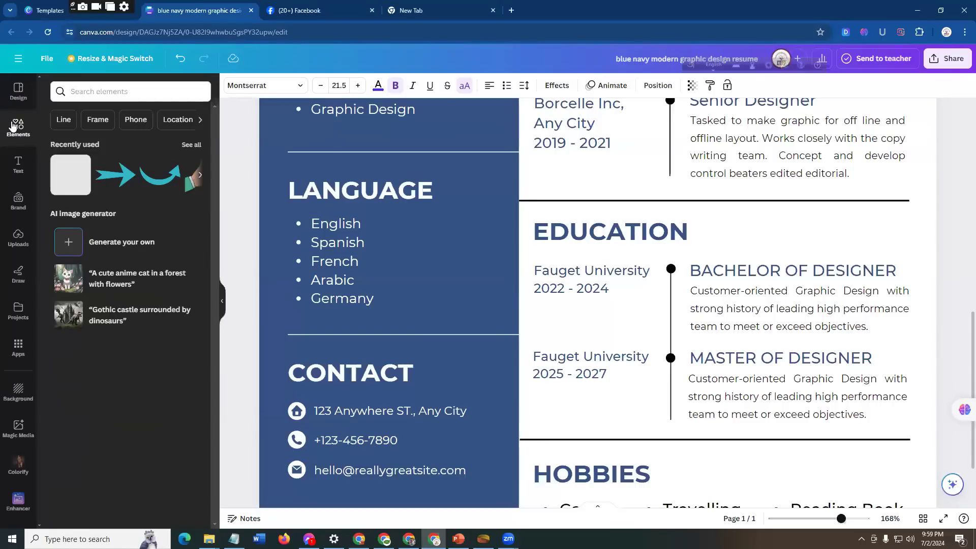
click(113, 89)
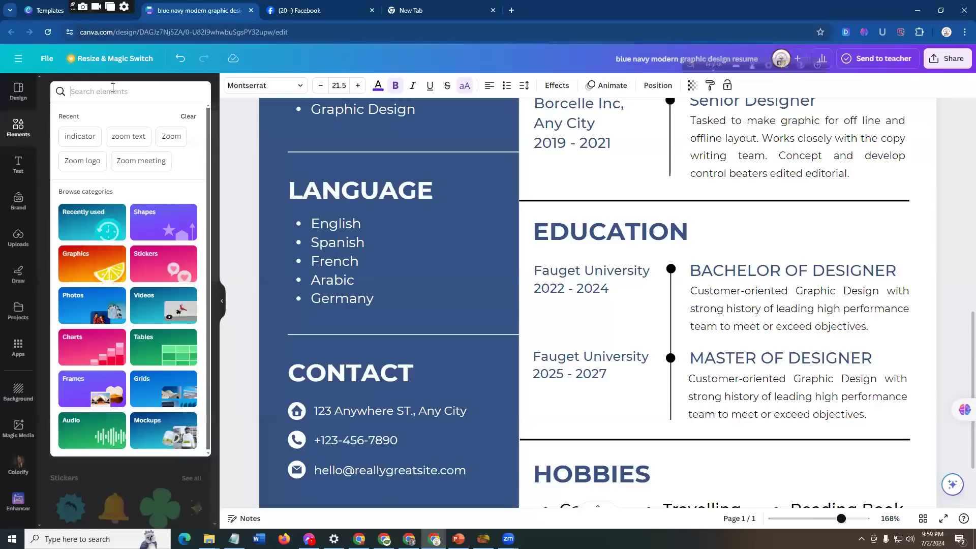
text(ph)
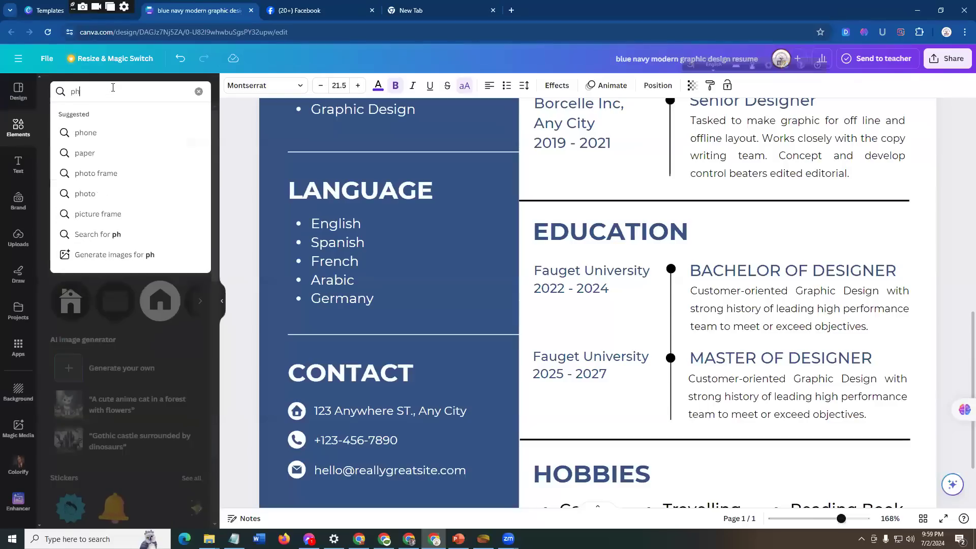
text(one i)
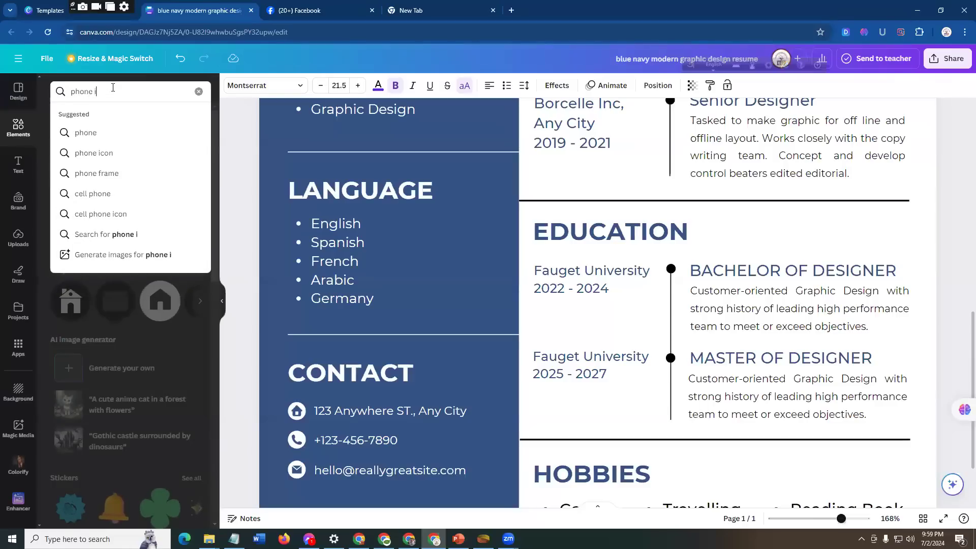
text(con)
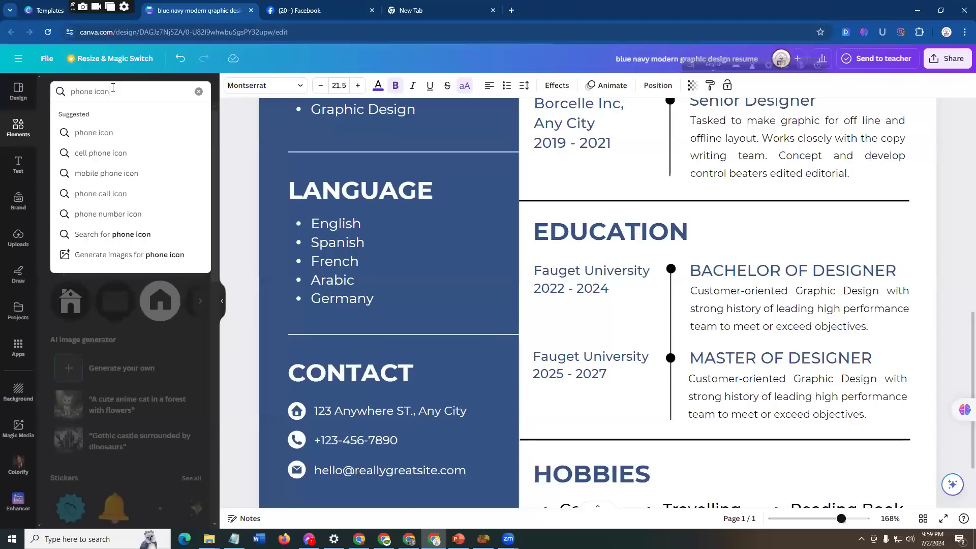
key(Return)
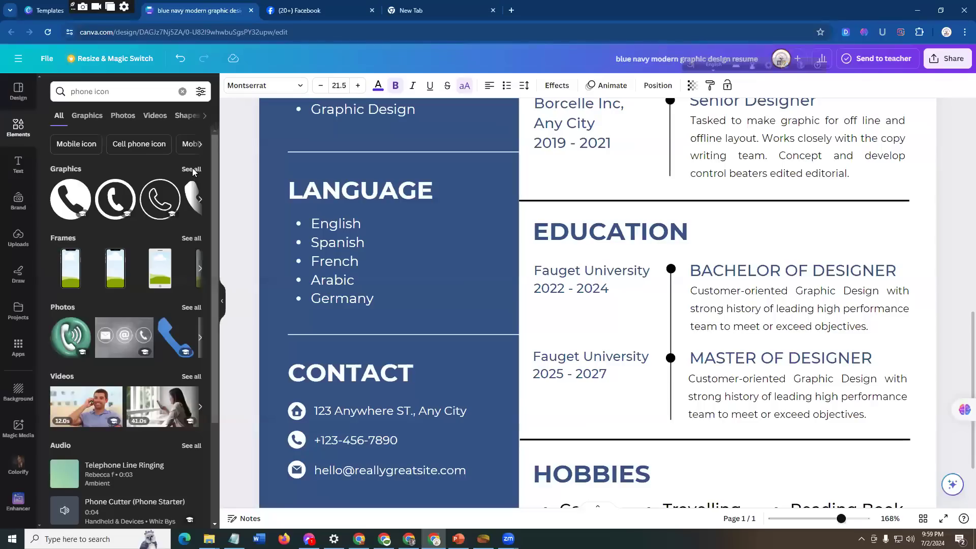
Step: Show all graphics found for the phone icon search and look through the available designs
click(192, 169)
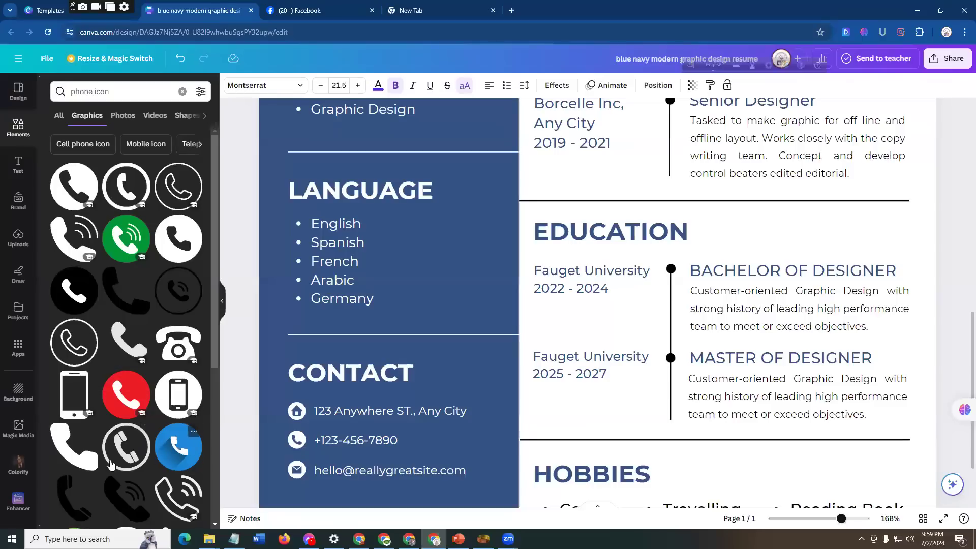
scroll(120, 463, down, 1)
scroll(137, 442, down, 4)
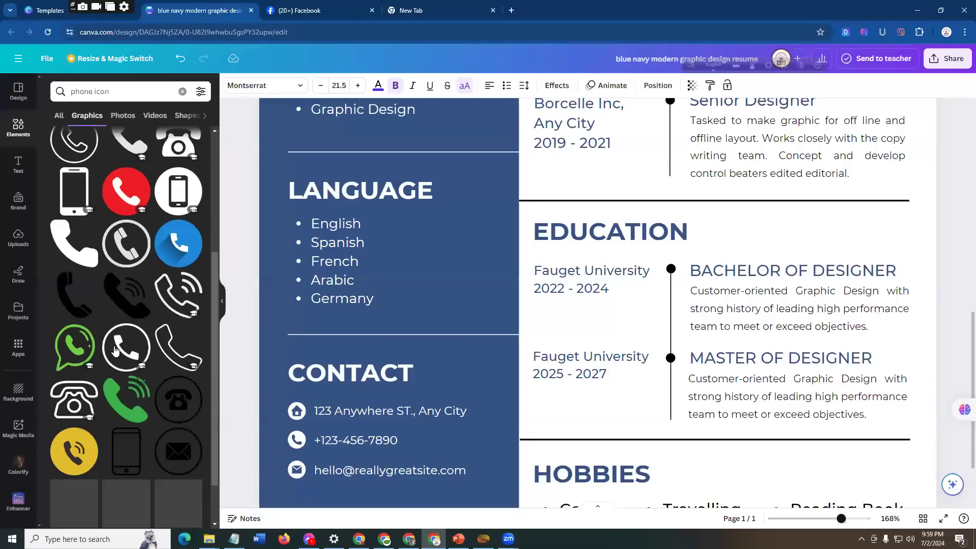
scroll(101, 407, down, 3)
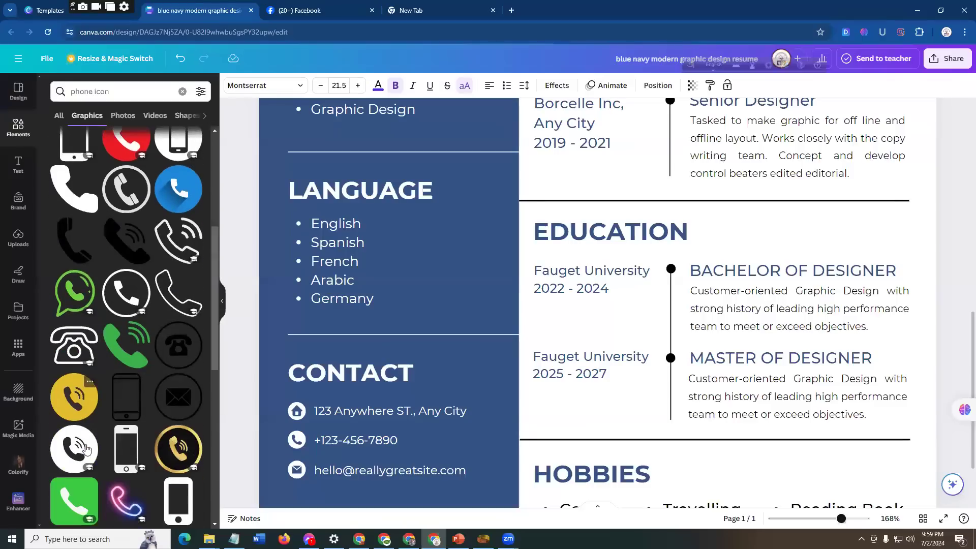
mouse_move(144, 359)
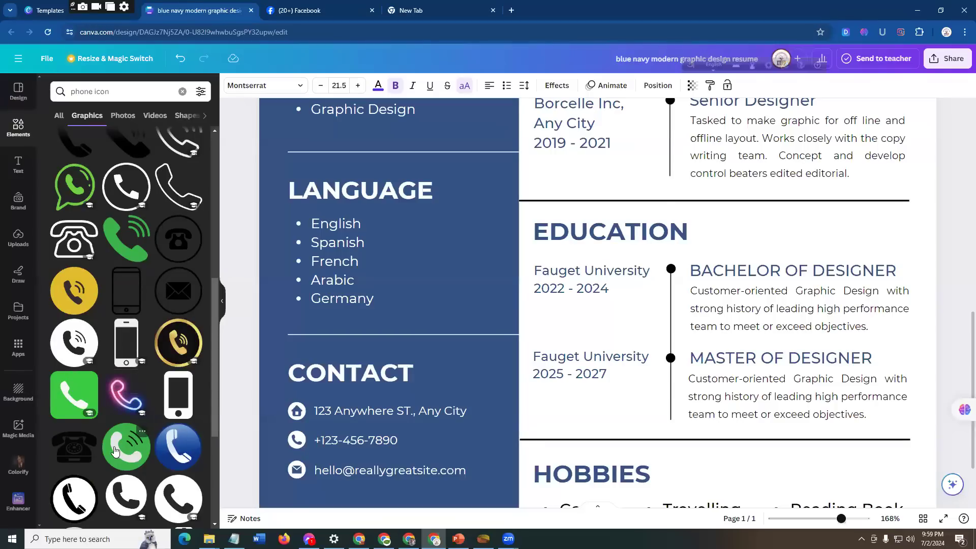
scroll(122, 425, down, 2)
scroll(119, 358, down, 1)
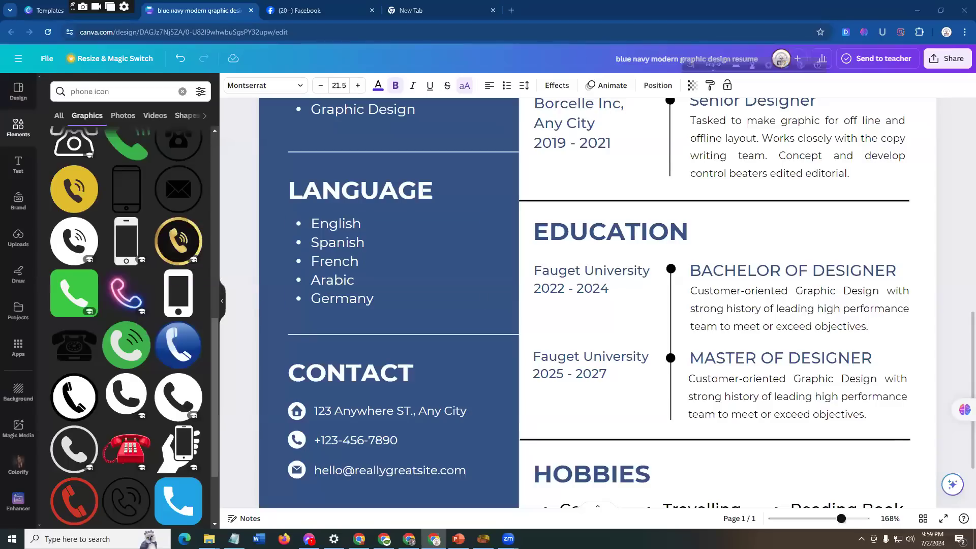
Step: Switch to PowerPoint and review the color point, number 6, in slide 15's biodata list
key(alt+Tab)
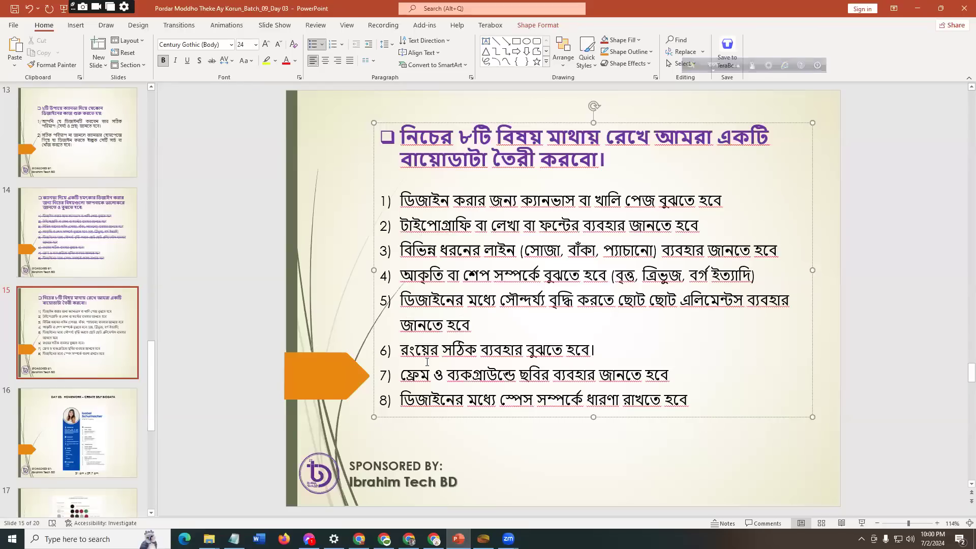
click(623, 349)
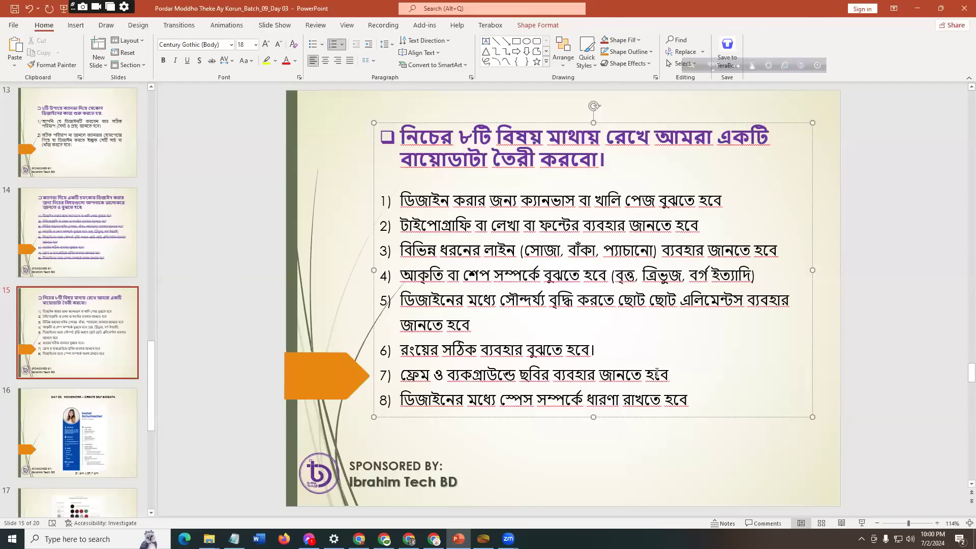
click(21, 387)
Step: Open slide 17 and examine its wardrobe color guide of basic and secondary colors at 150% zoom
scroll(135, 416, down, 8)
scroll(65, 329, up, 4)
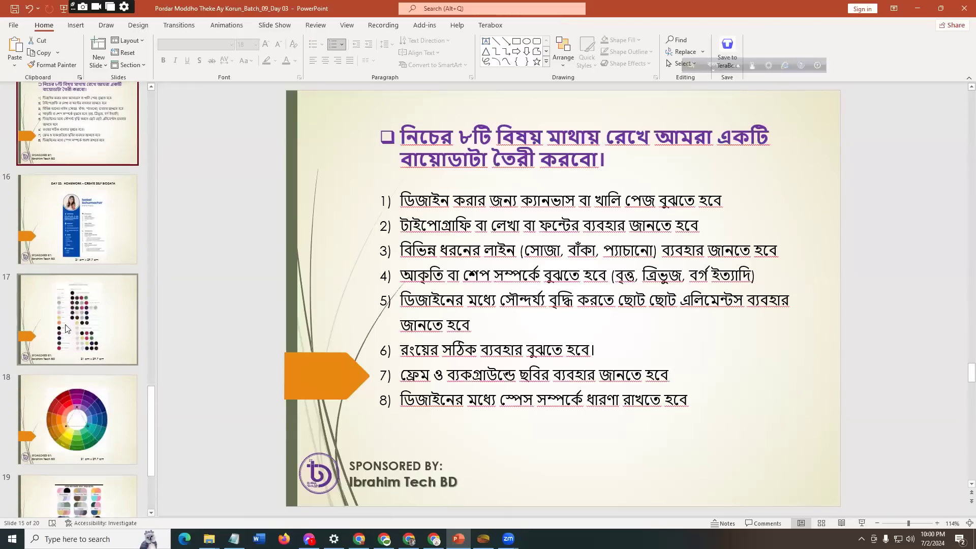
click(87, 323)
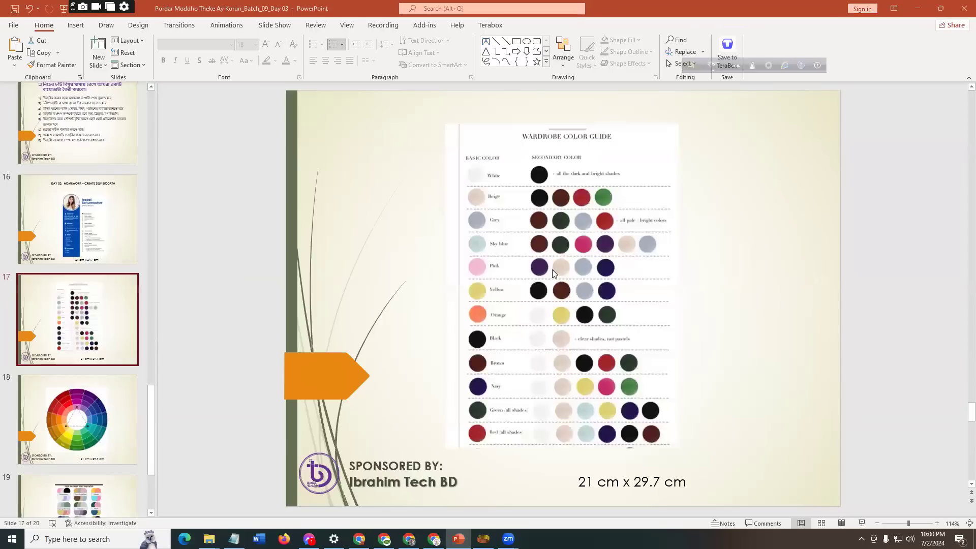
key(F12)
scroll(705, 390, up, 4)
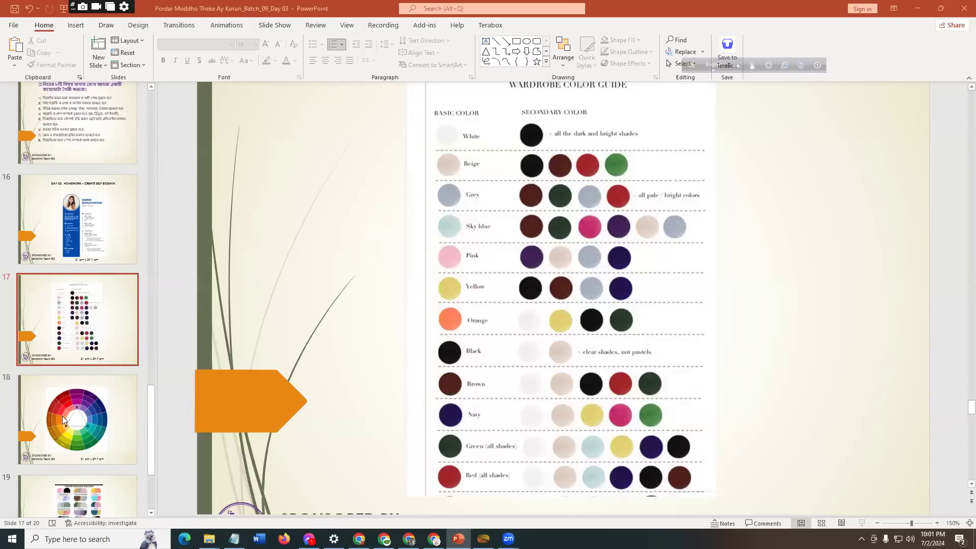
Step: Open slide 18 and examine the triangle of matching colors on its color wheel
click(95, 429)
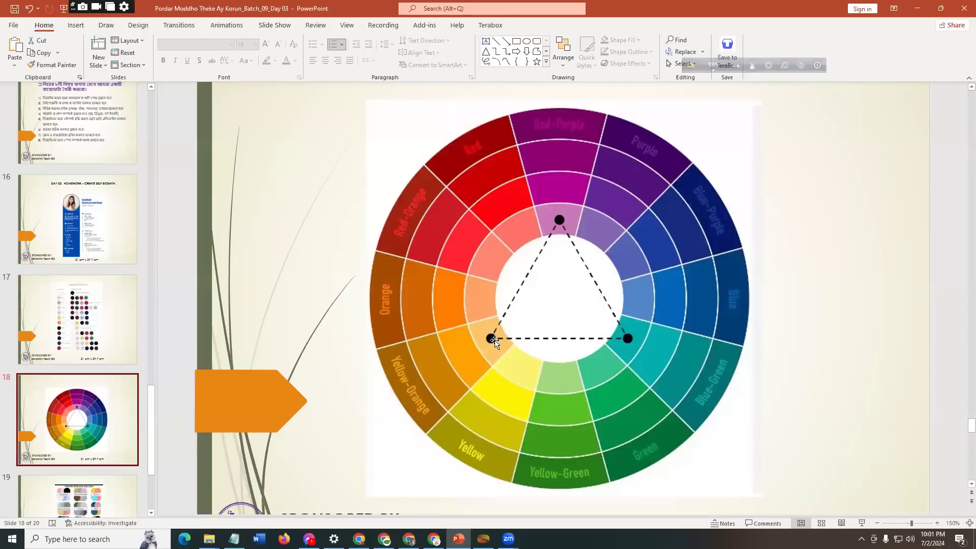
click(492, 340)
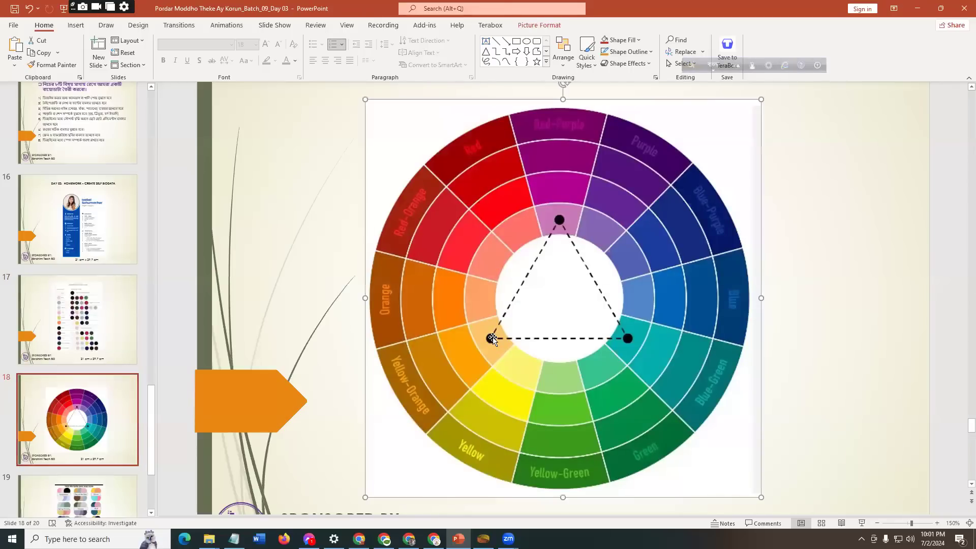
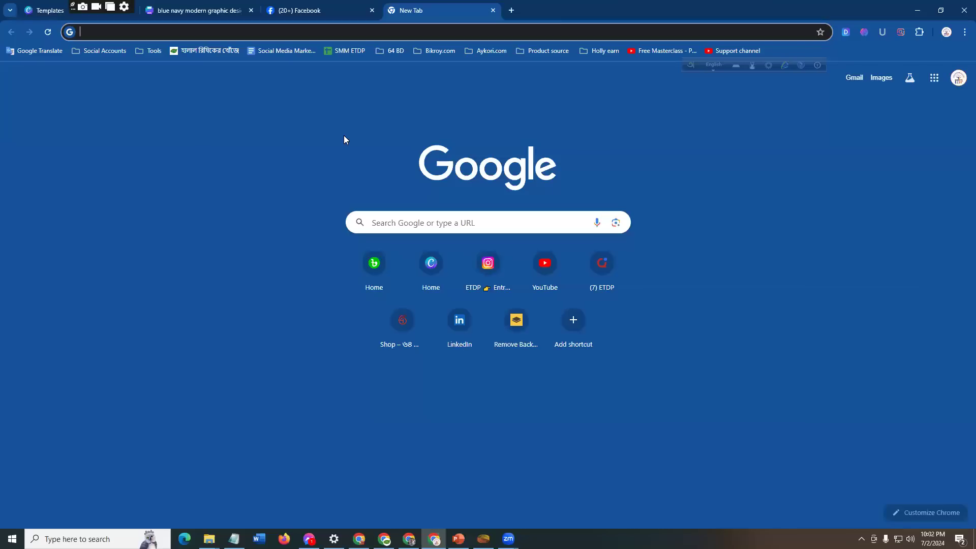
Step: Search Google for "color wheel" and show the image results
click(428, 223)
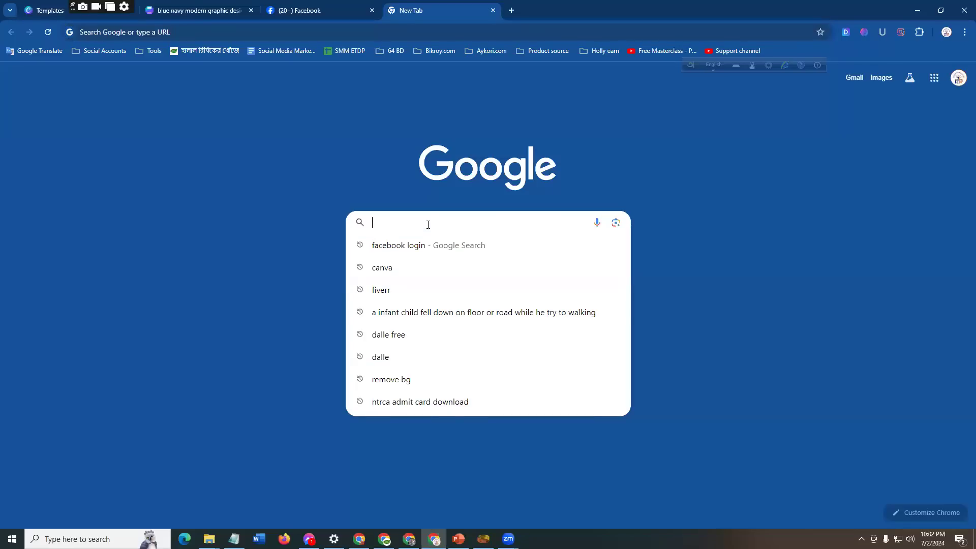
text(color wheel)
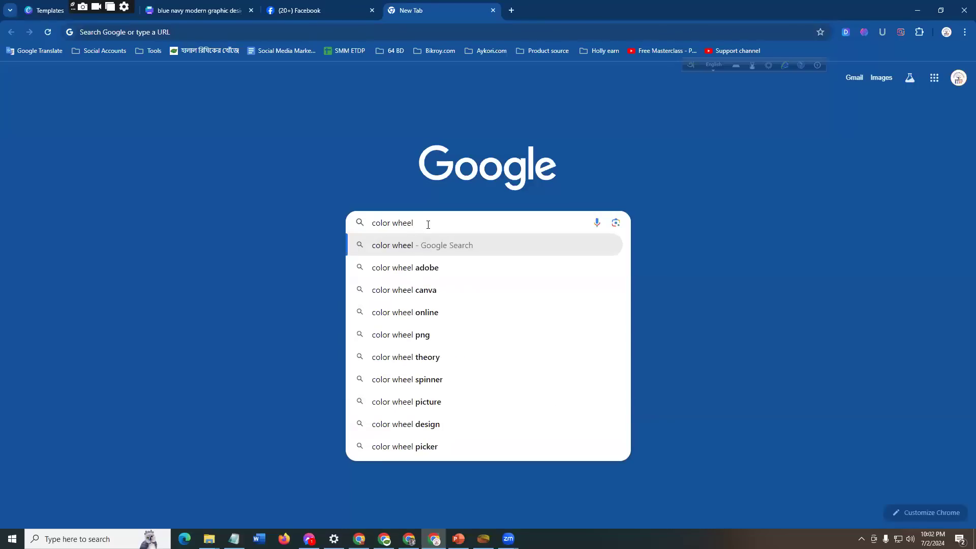
key(Return)
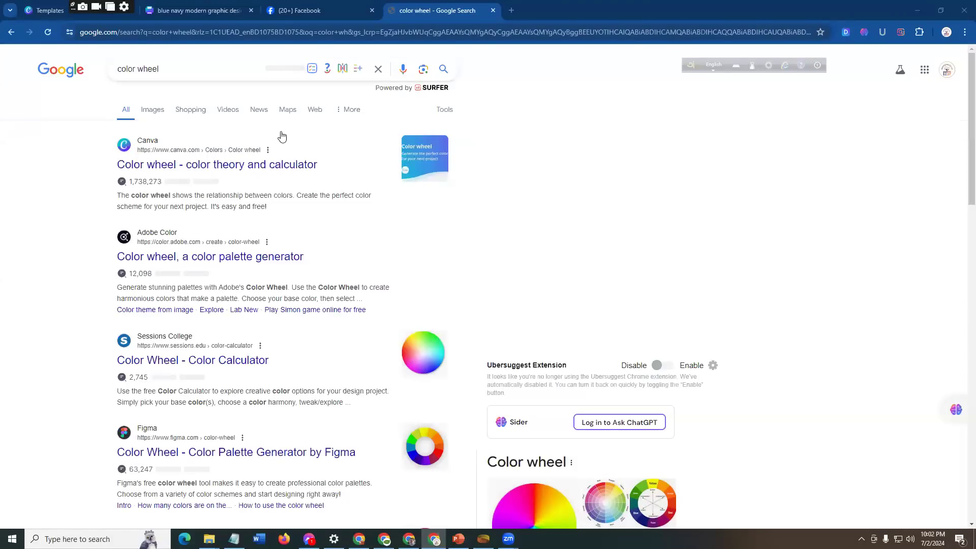
click(152, 109)
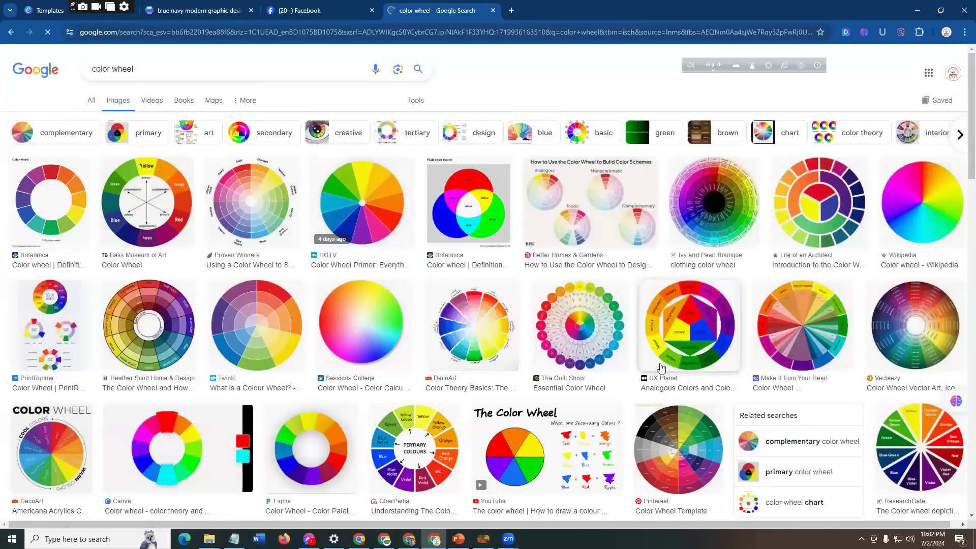
Step: Look through the color wheel image results for different wheel designs and return to the first ones
scroll(559, 387, down, 2)
scroll(361, 361, down, 6)
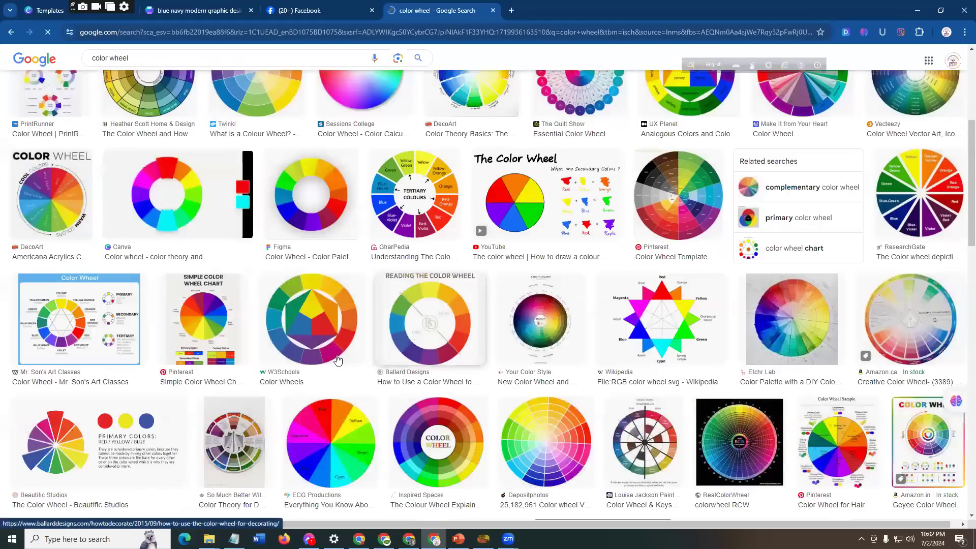
scroll(153, 356, down, 2)
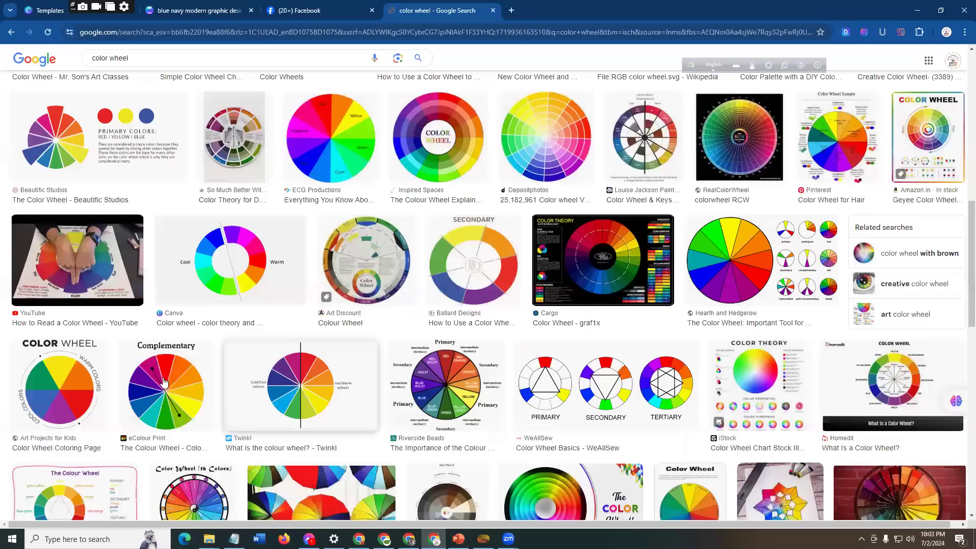
scroll(193, 396, down, 4)
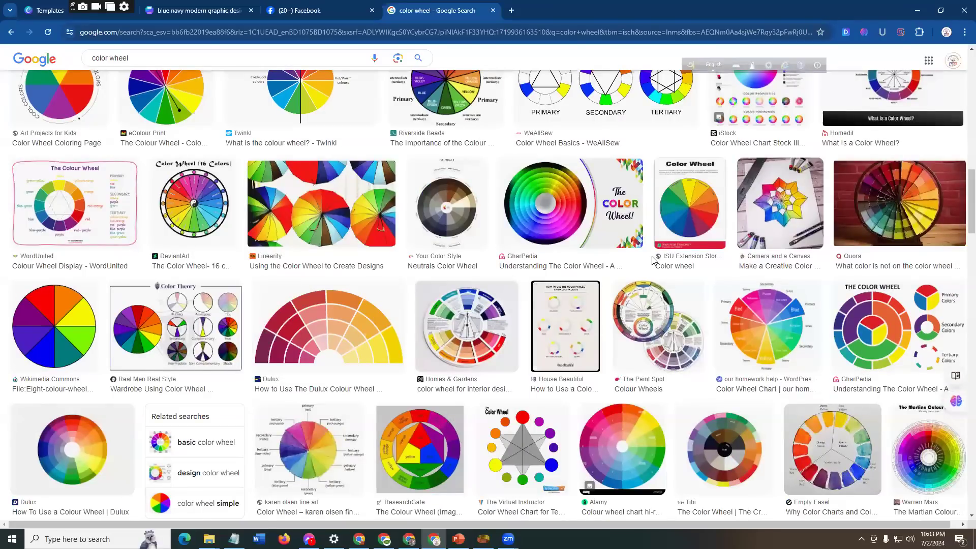
scroll(432, 402, down, 8)
scroll(370, 392, down, 9)
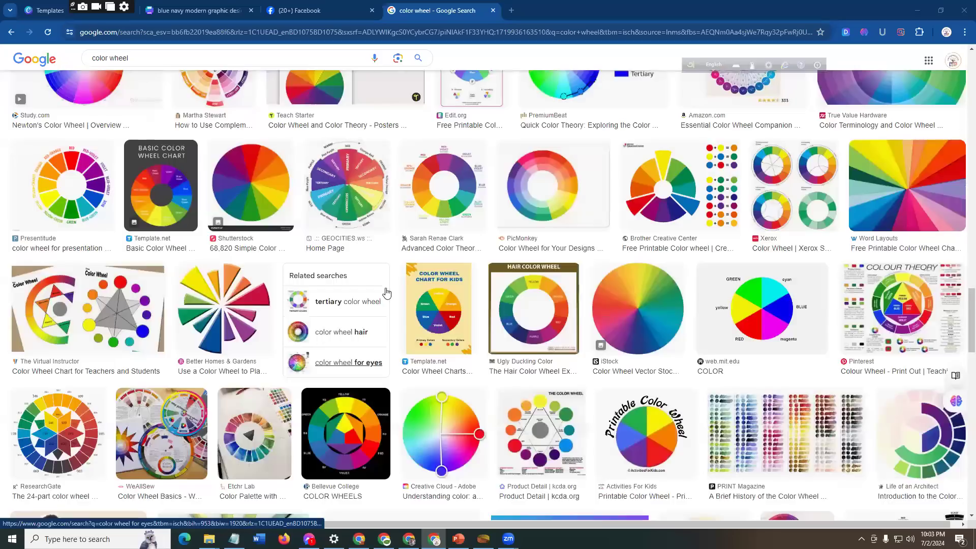
scroll(387, 293, down, 3)
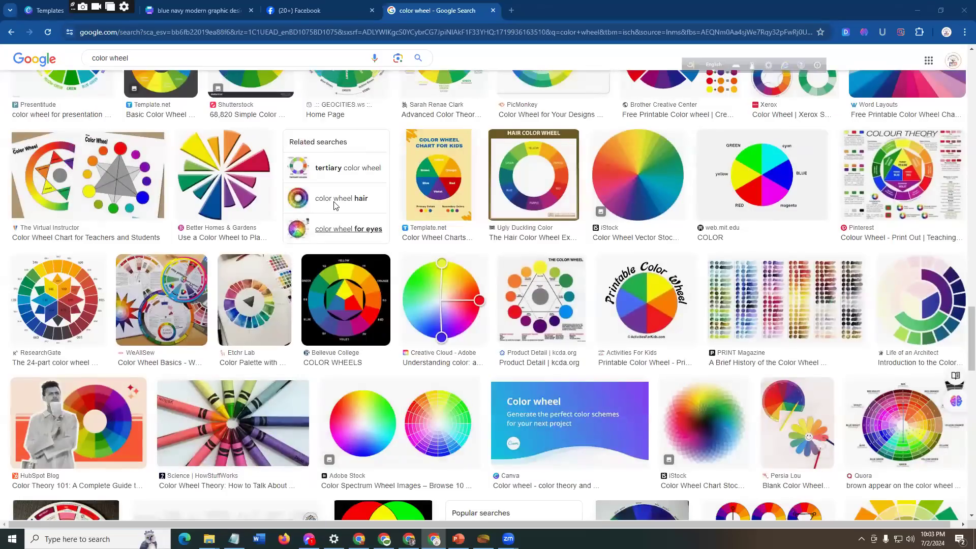
scroll(335, 205, up, 14)
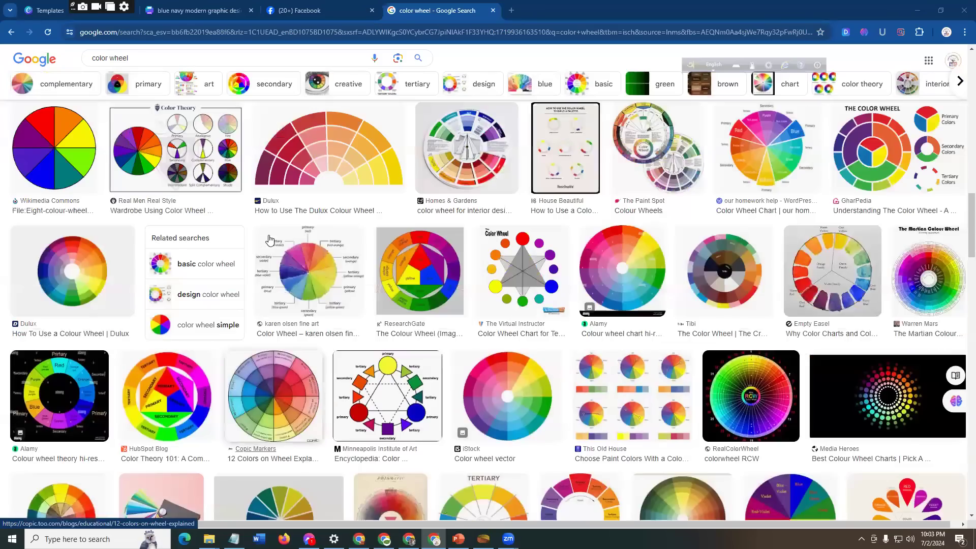
scroll(335, 213, up, 5)
scroll(254, 213, up, 5)
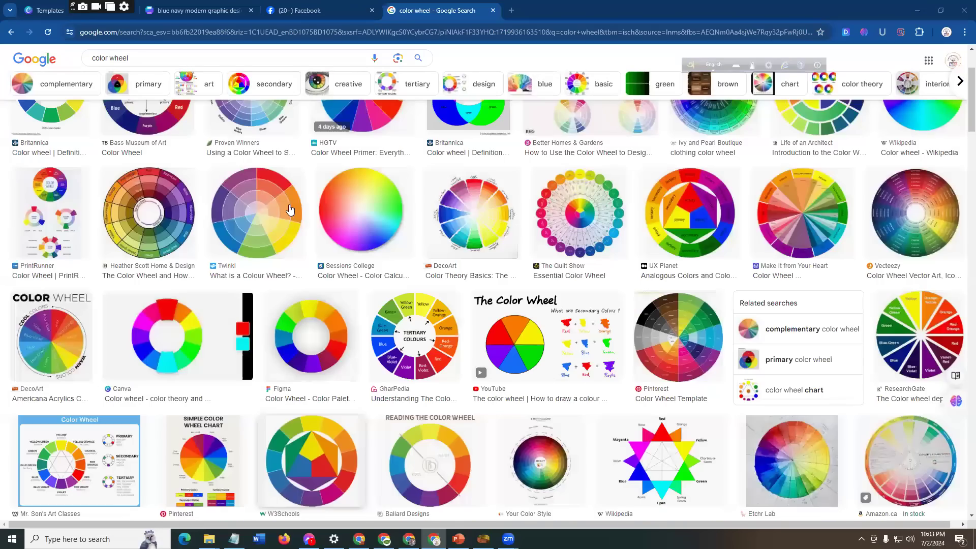
scroll(330, 209, up, 3)
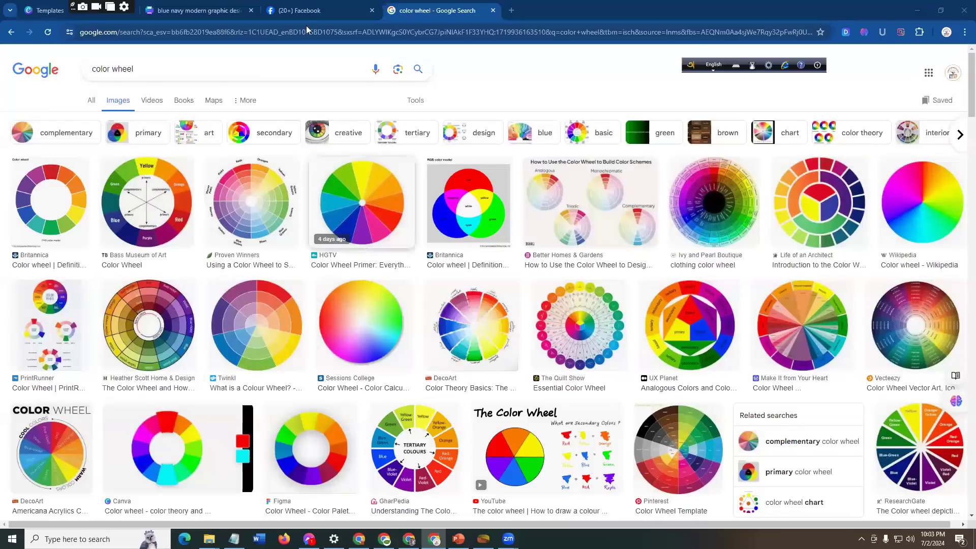
Step: Switch to PowerPoint and open slide 19 with the Faith Heirlooms Color Inspiration palettes
click(308, 10)
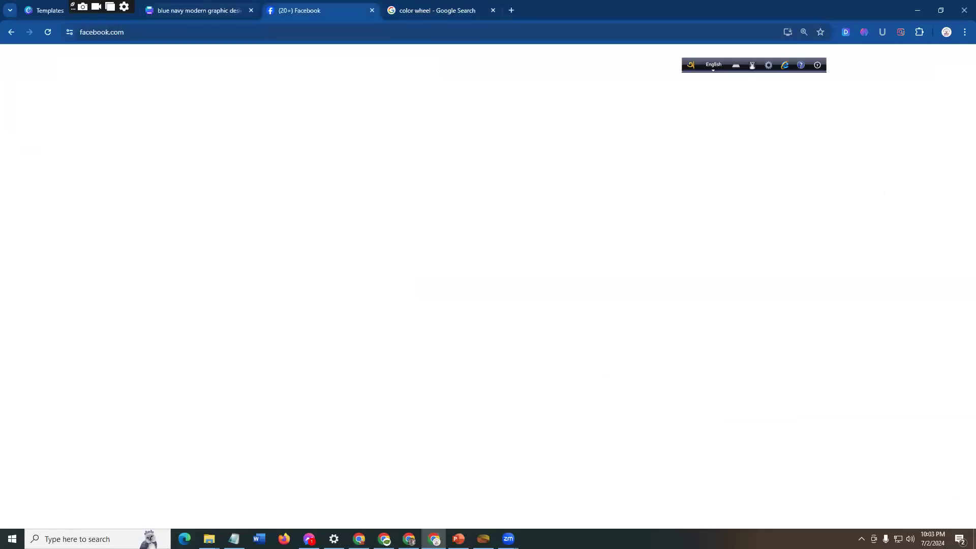
key(alt+Tab)
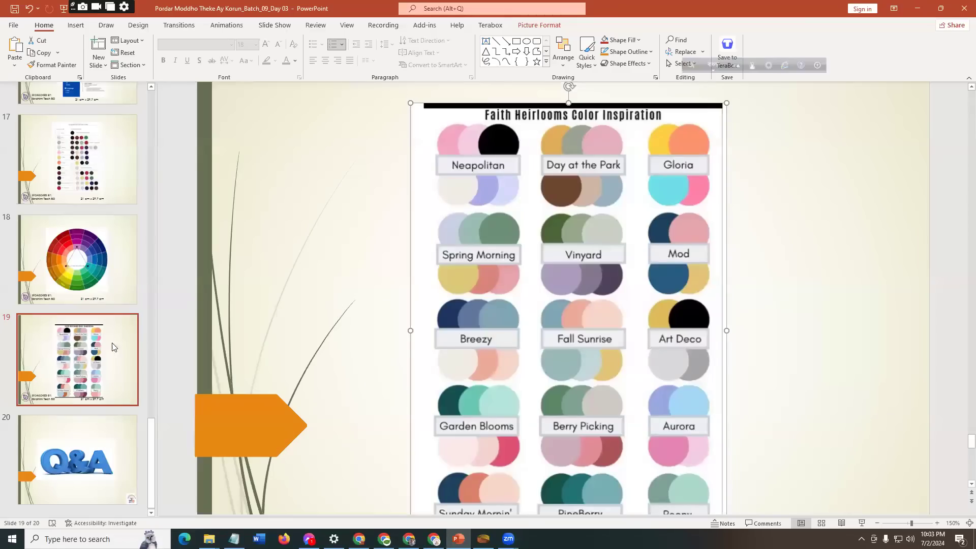
click(113, 346)
Step: Open slide 15 and review points 6 and 7 of the biodata list, on colors and on frames and background images
scroll(84, 344, up, 1)
scroll(84, 342, up, 5)
click(83, 341)
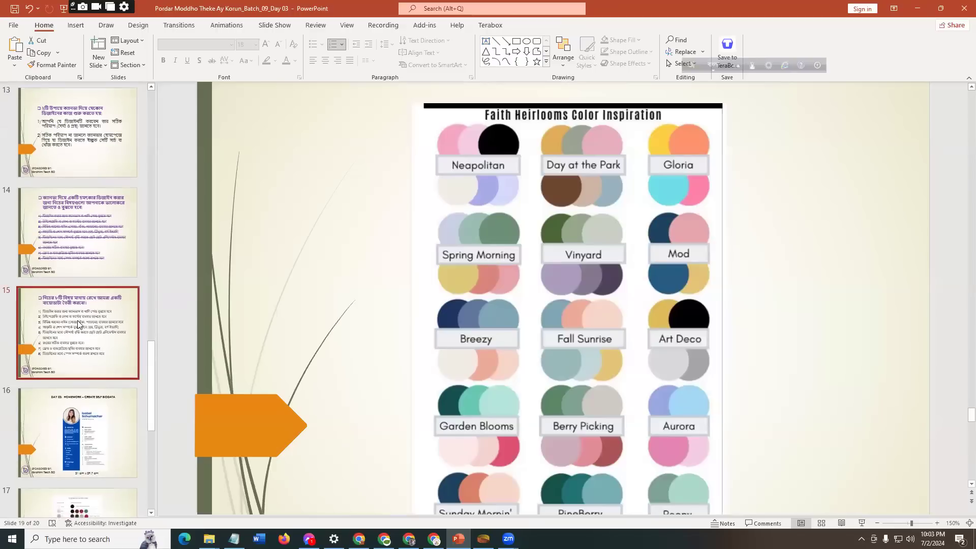
scroll(452, 393, down, 1)
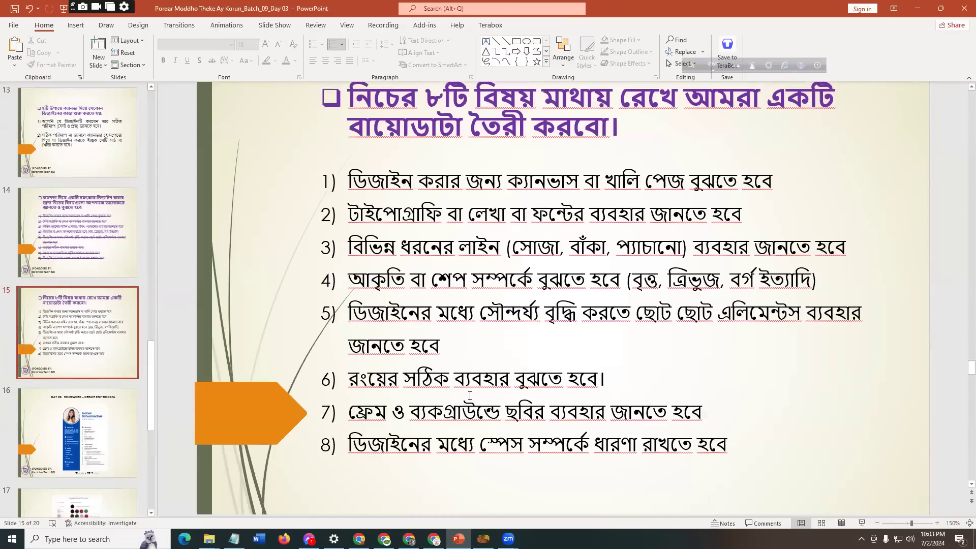
click(620, 375)
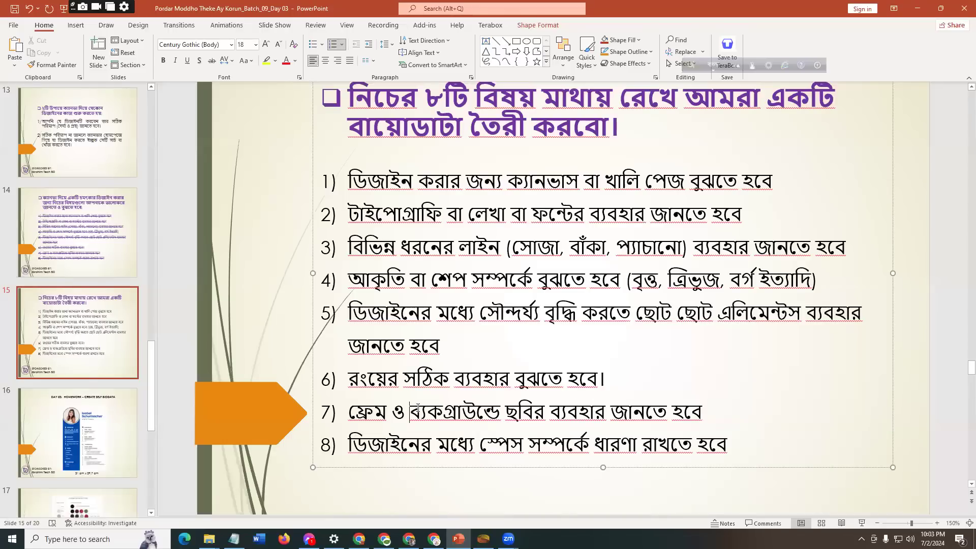
click(416, 429)
Step: Switch to the Canva resume design in the browser, view the whole page and deselect the SKILL heading
mouse_move(458, 539)
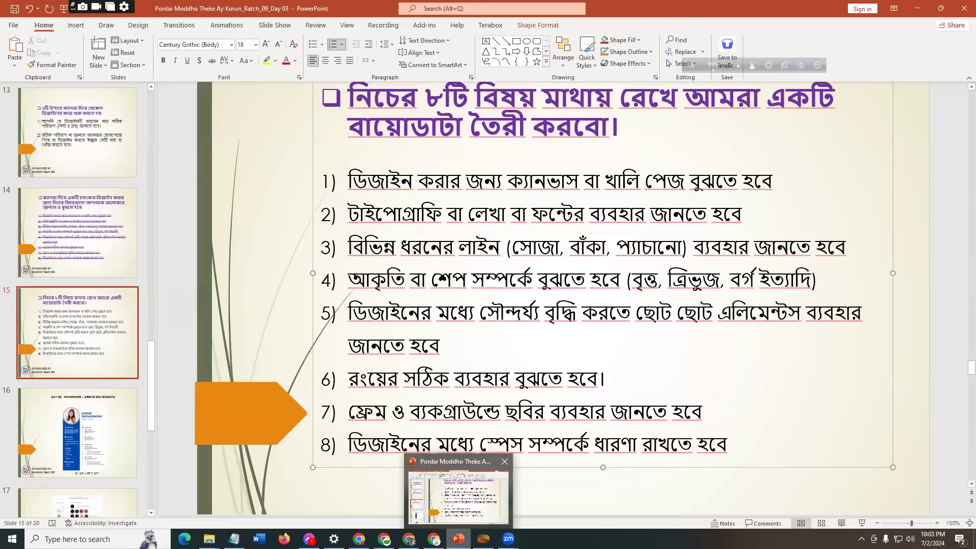
click(434, 490)
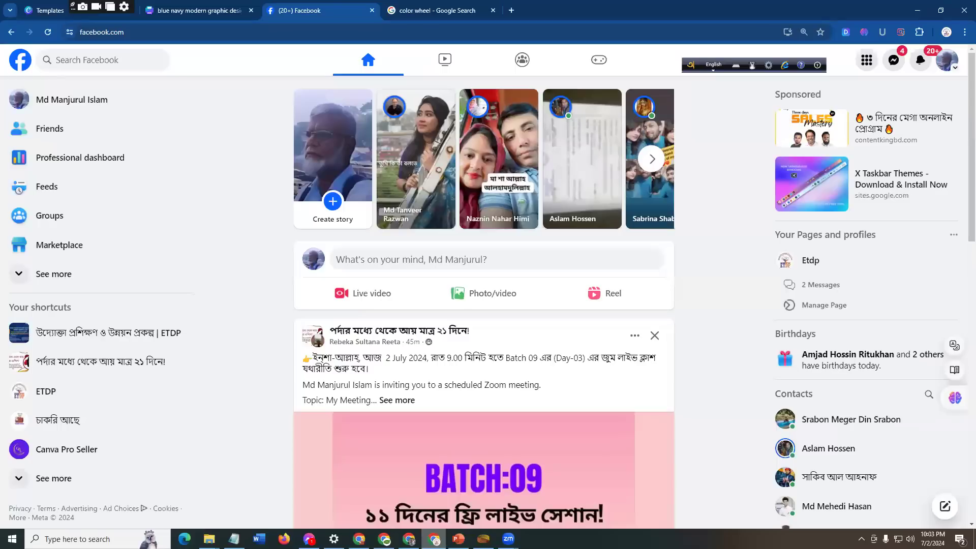
mouse_move(508, 539)
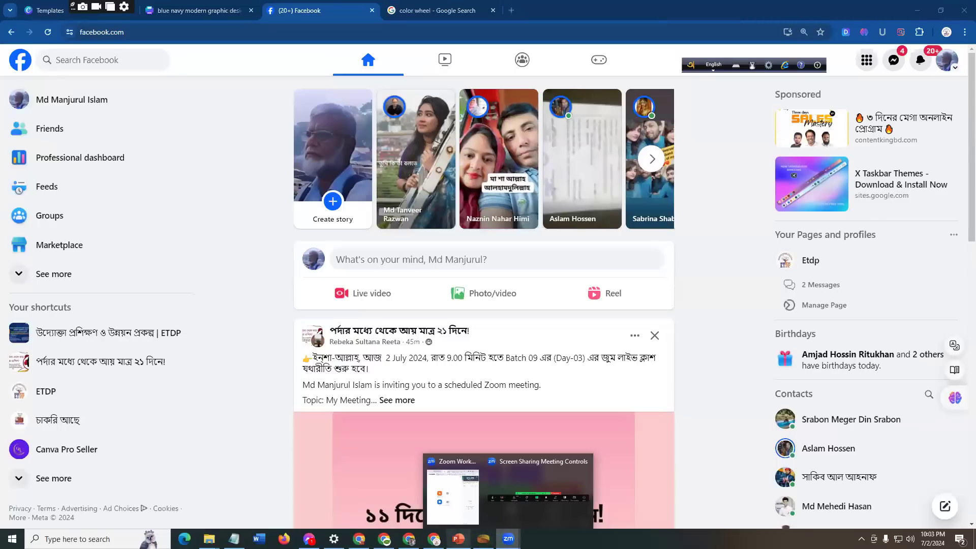
click(458, 539)
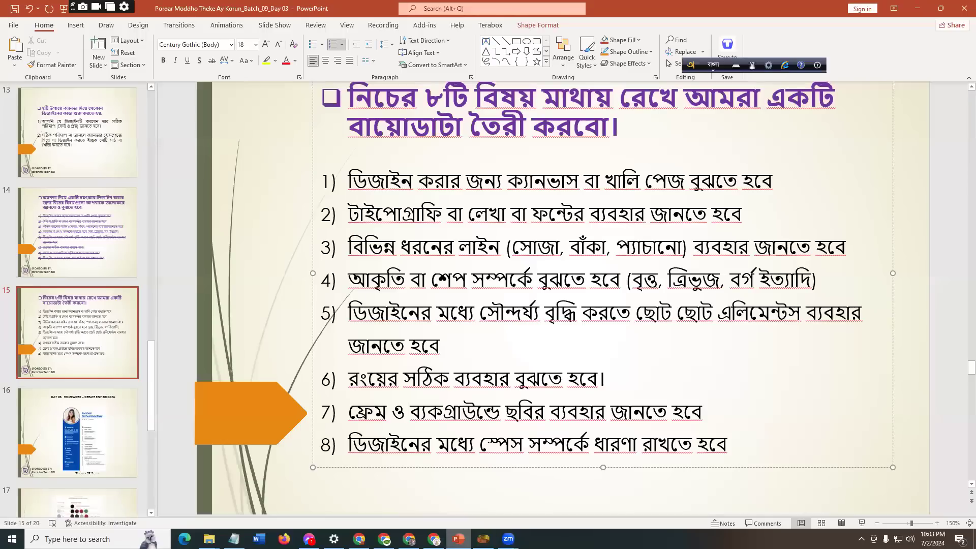
click(433, 539)
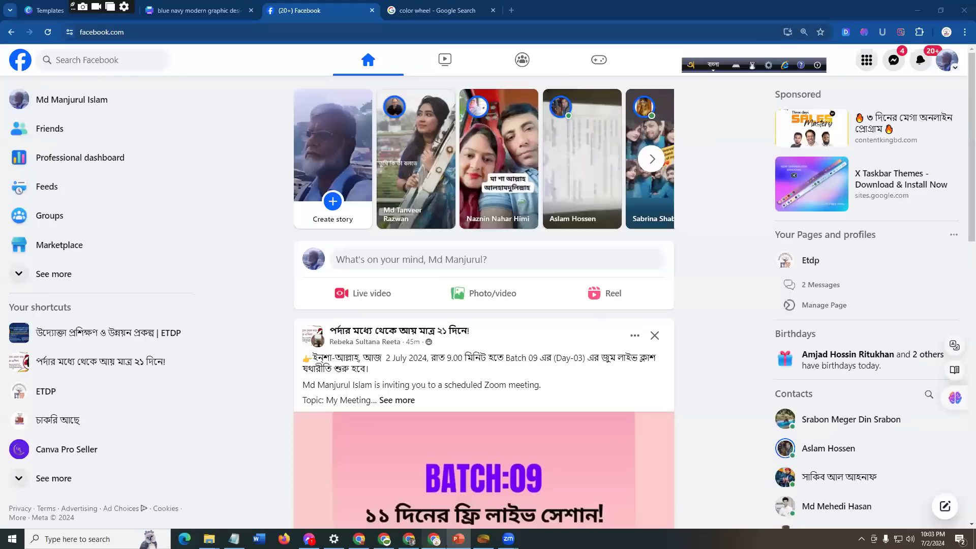
click(183, 10)
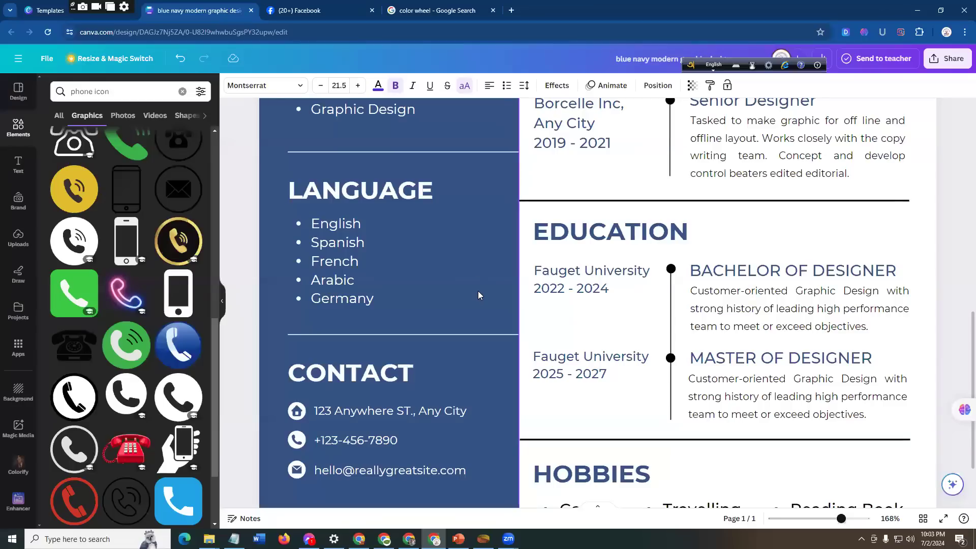
scroll(479, 290, down, 5)
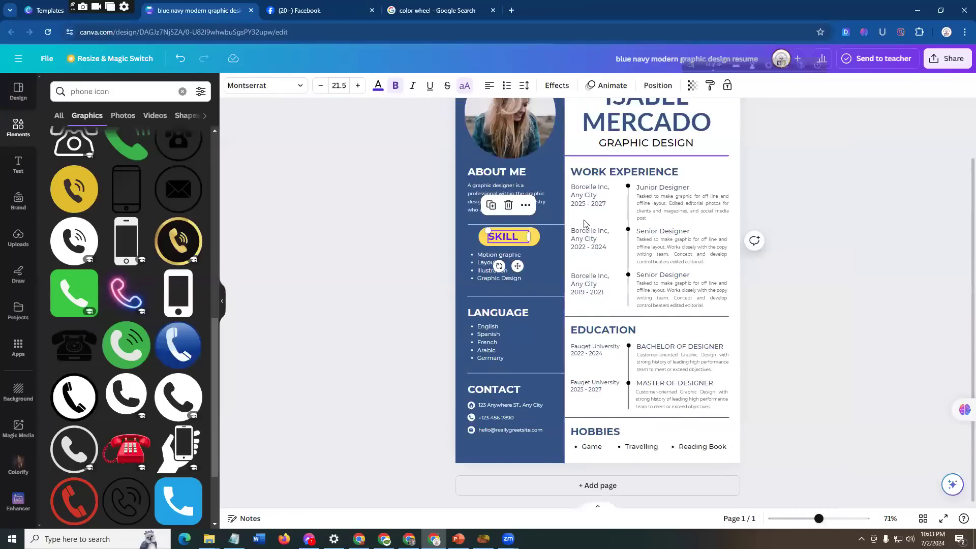
scroll(574, 145, up, 2)
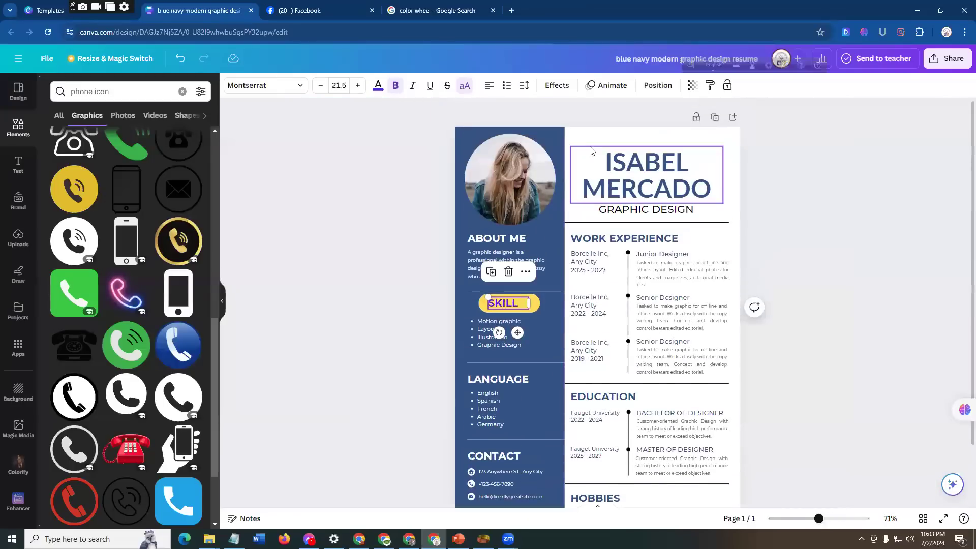
key(Escape)
click(627, 107)
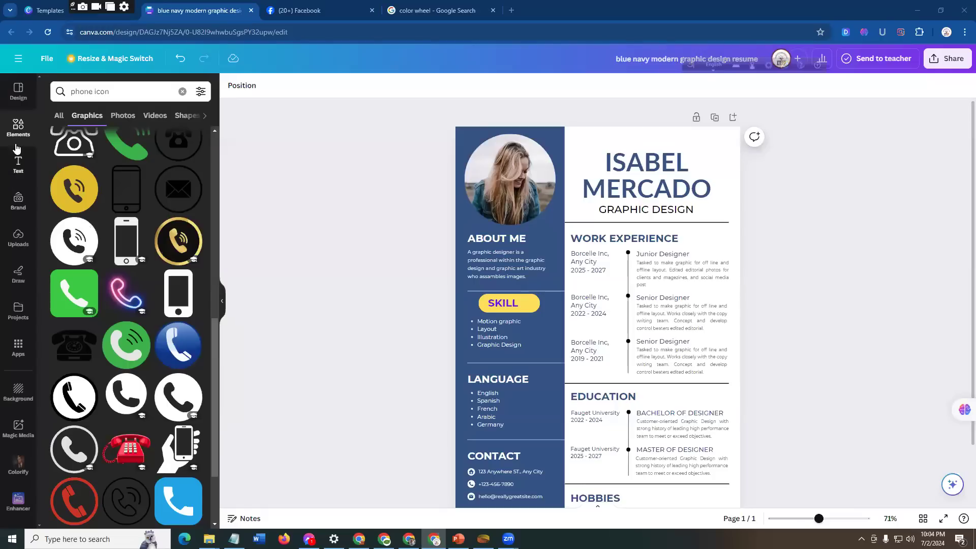
Step: Delete the profile photo and its circular frame from the resume's blue sidebar
click(17, 92)
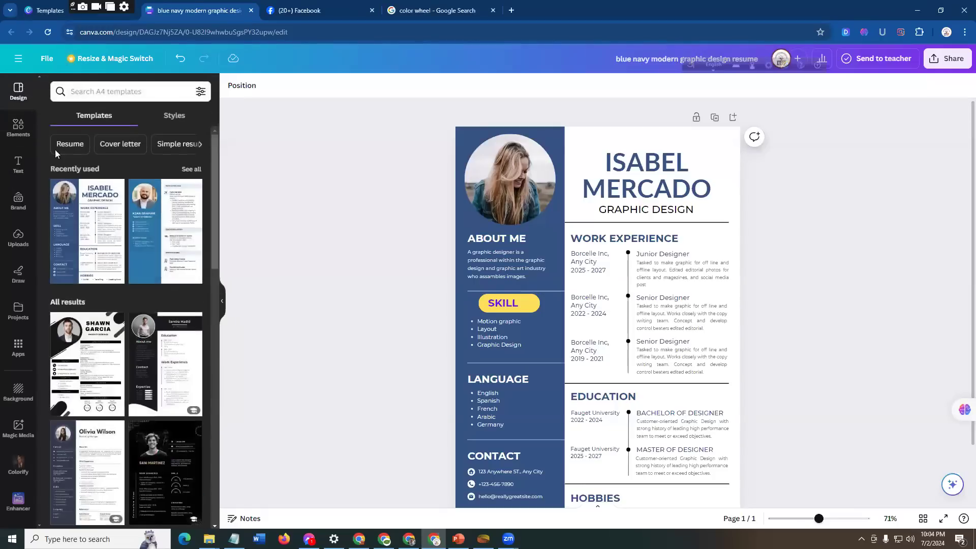
click(542, 211)
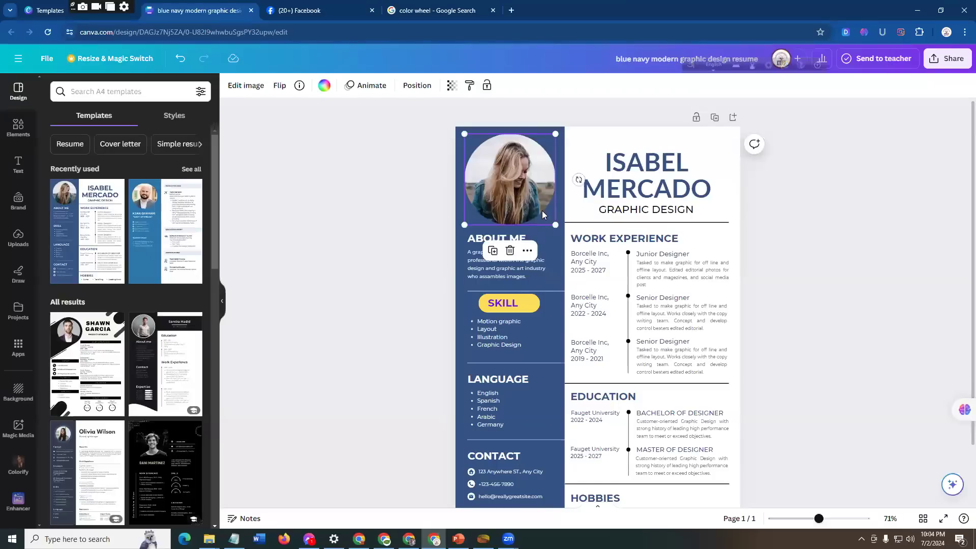
key(Delete)
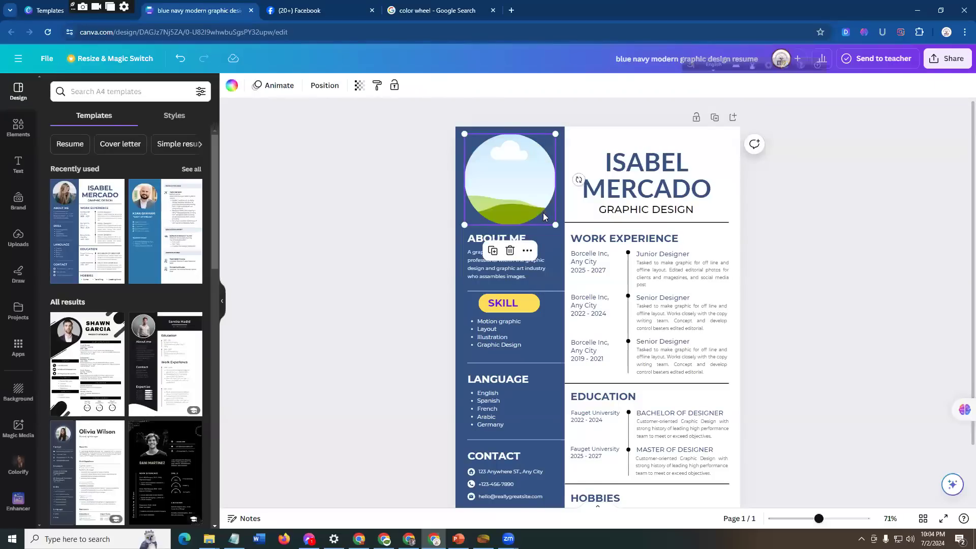
key(Delete)
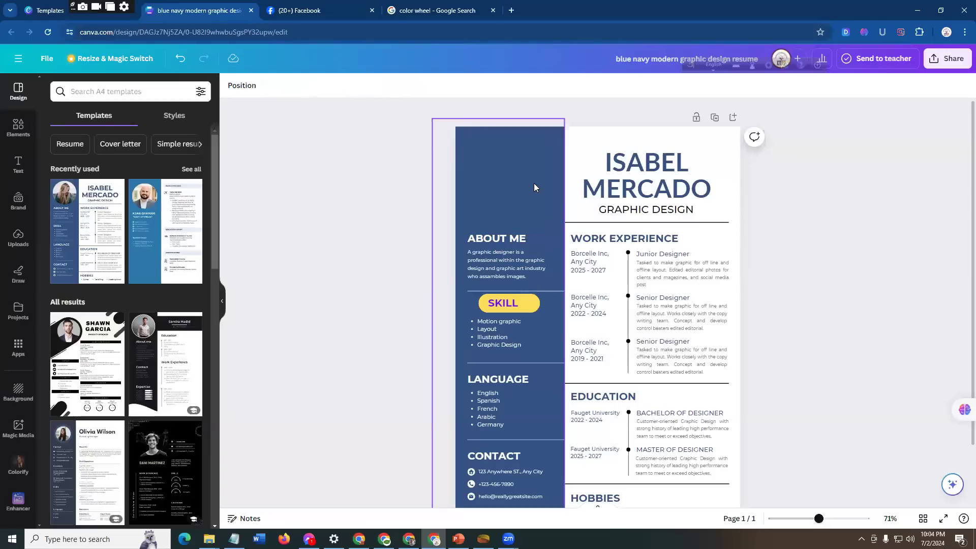
Step: Search the elements library for "frame" and show results of all types
click(17, 129)
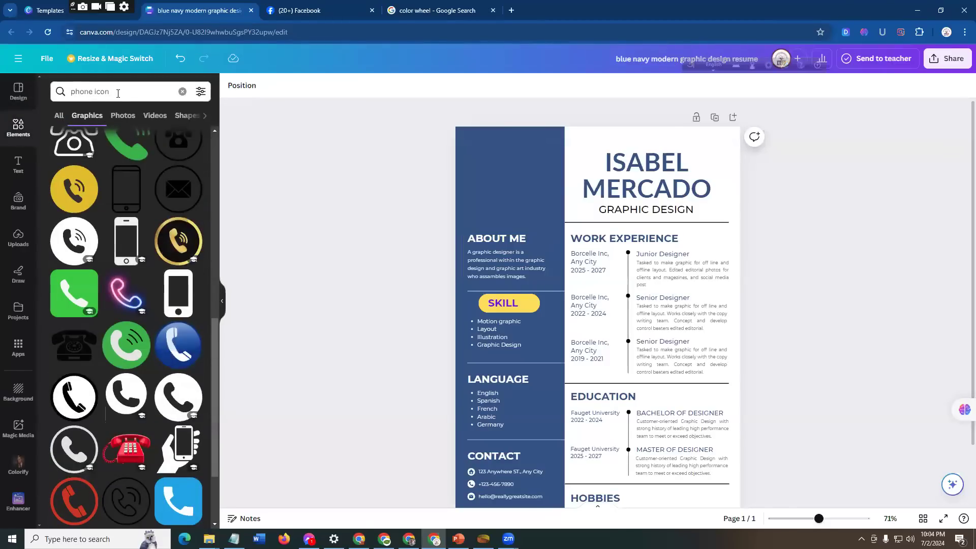
click(74, 93)
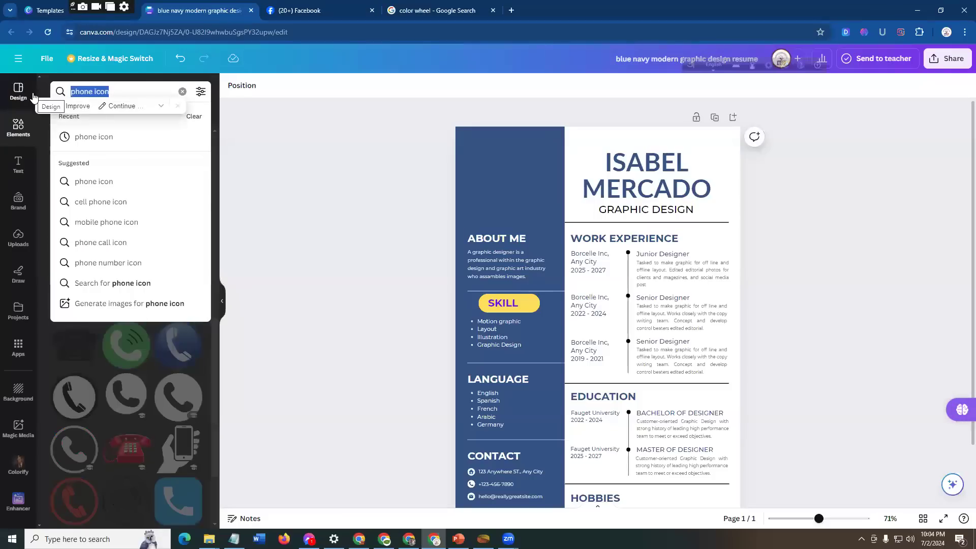
text(fram)
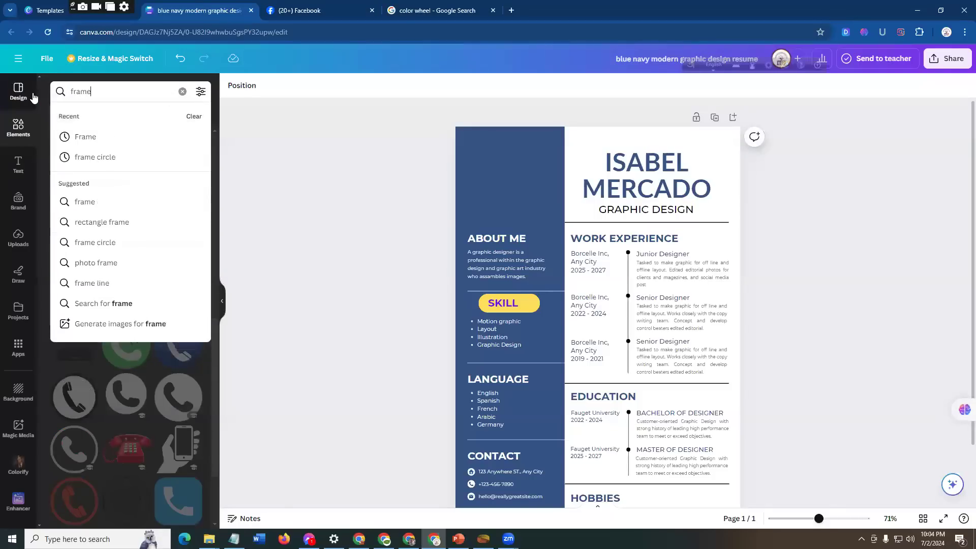
text(e)
key(Return)
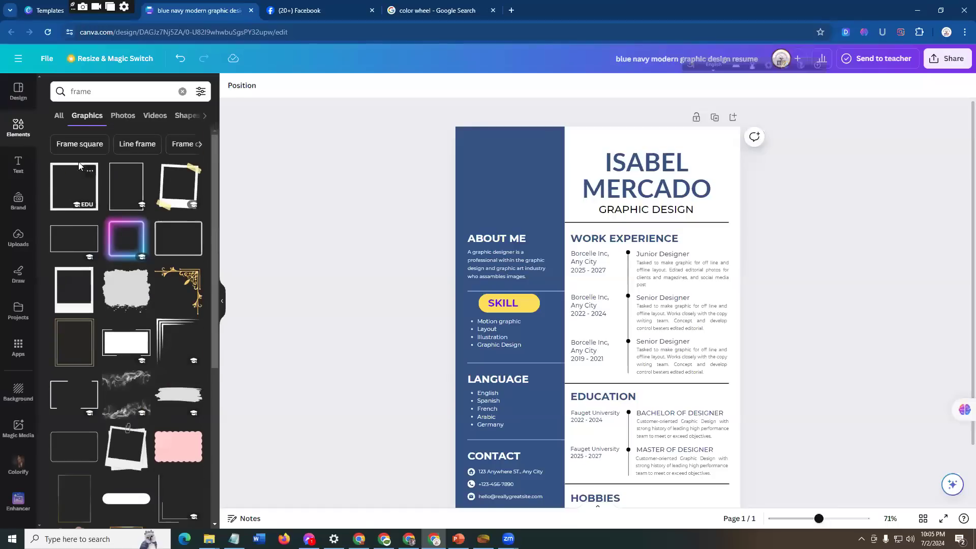
click(59, 116)
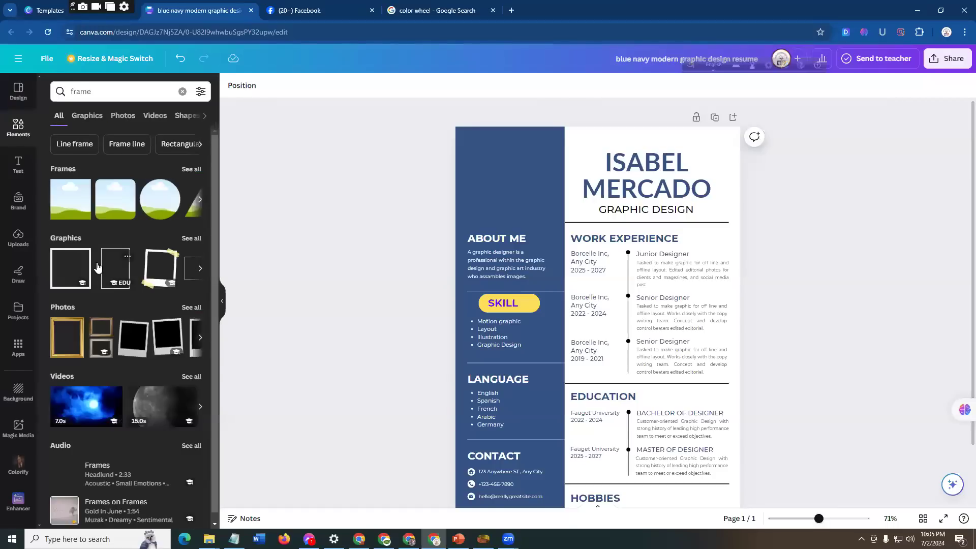
Step: Place a circular photo frame in the blue sidebar and shrink it to fit above the ABOUT ME heading
click(159, 209)
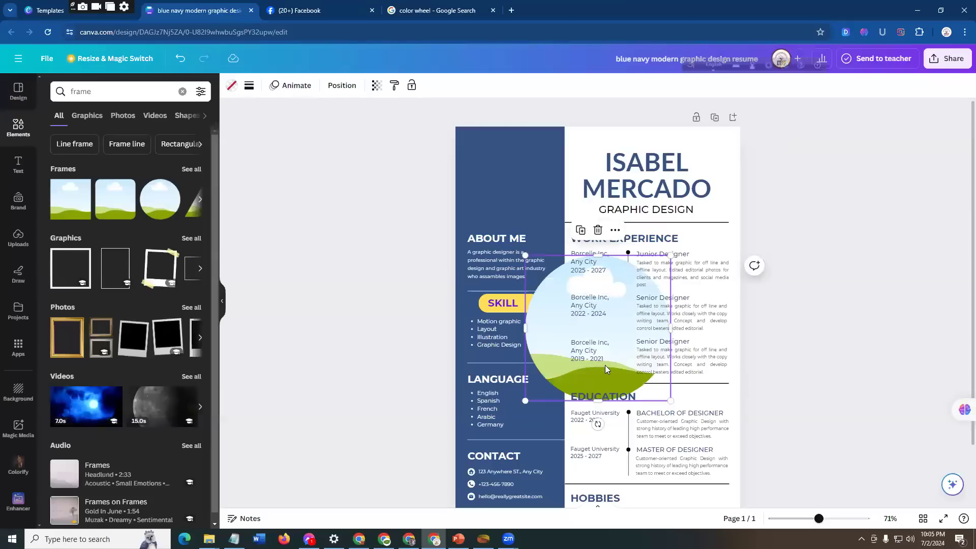
key(Delete)
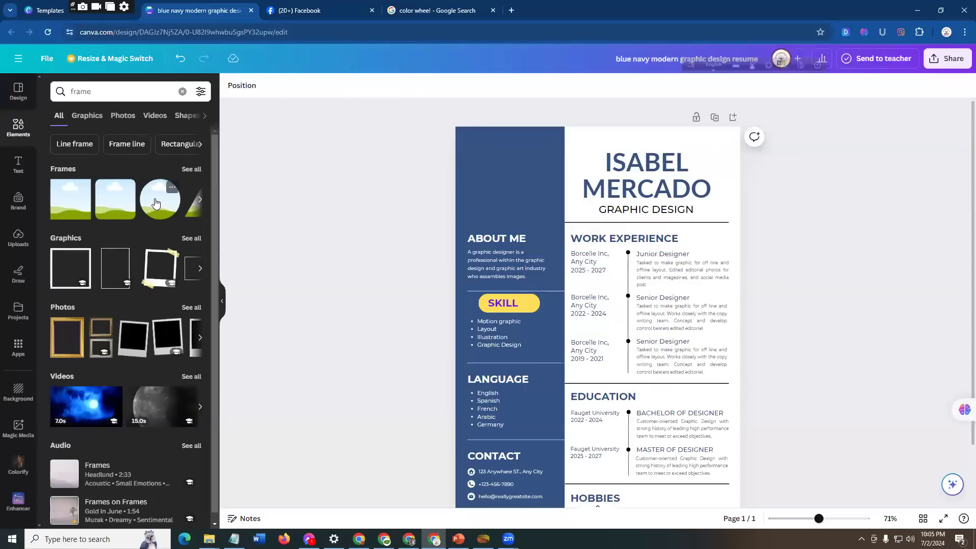
drag(156, 203, 475, 143)
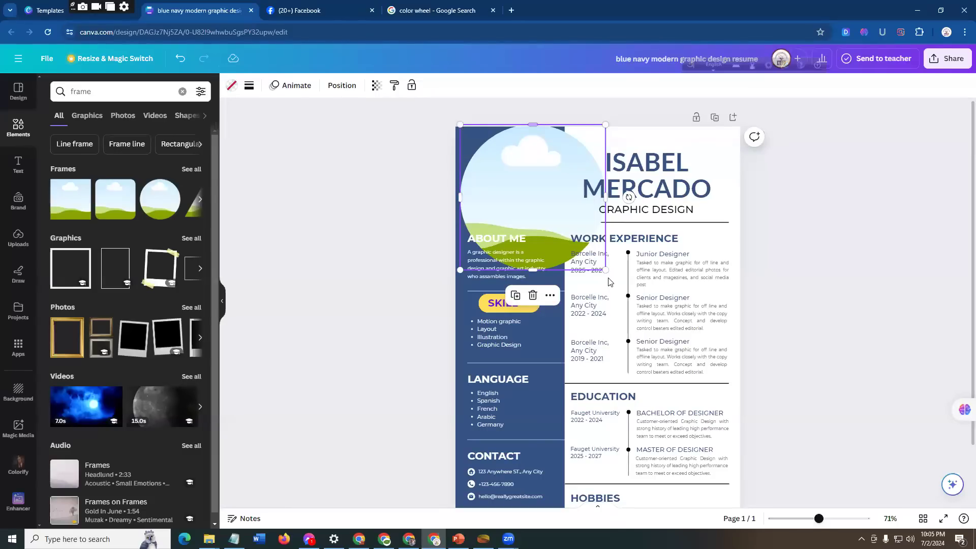
drag(604, 269, 526, 186)
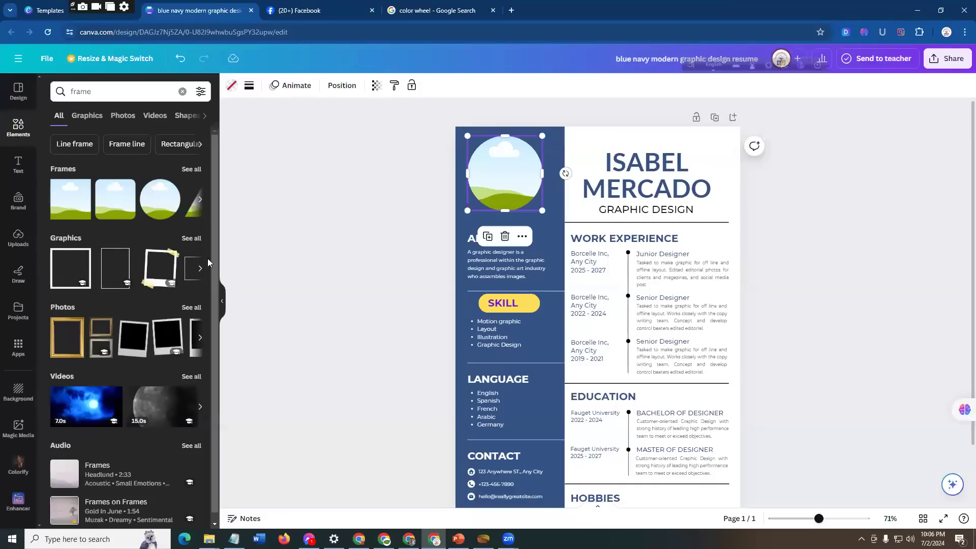
Step: Open the uploads library and look over its image, video and audio sections
click(18, 239)
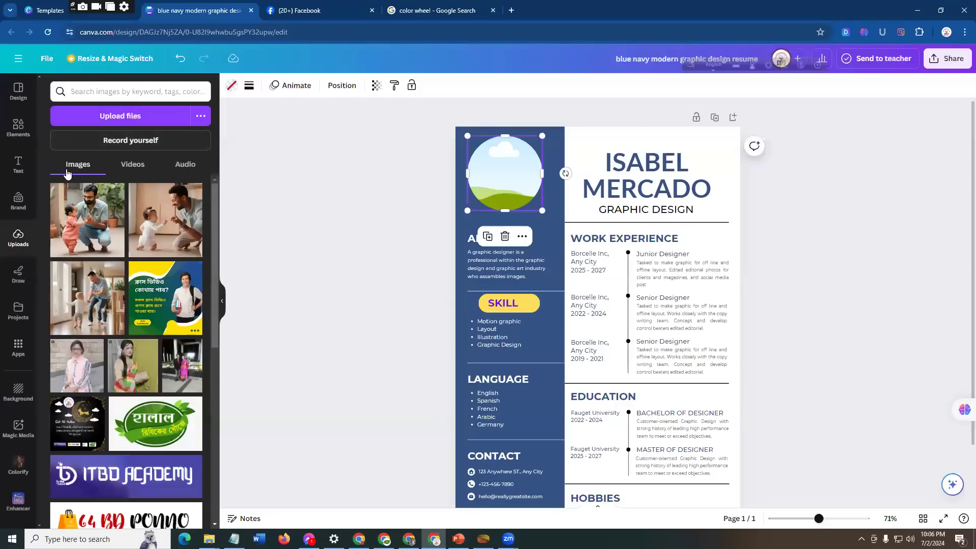
click(131, 164)
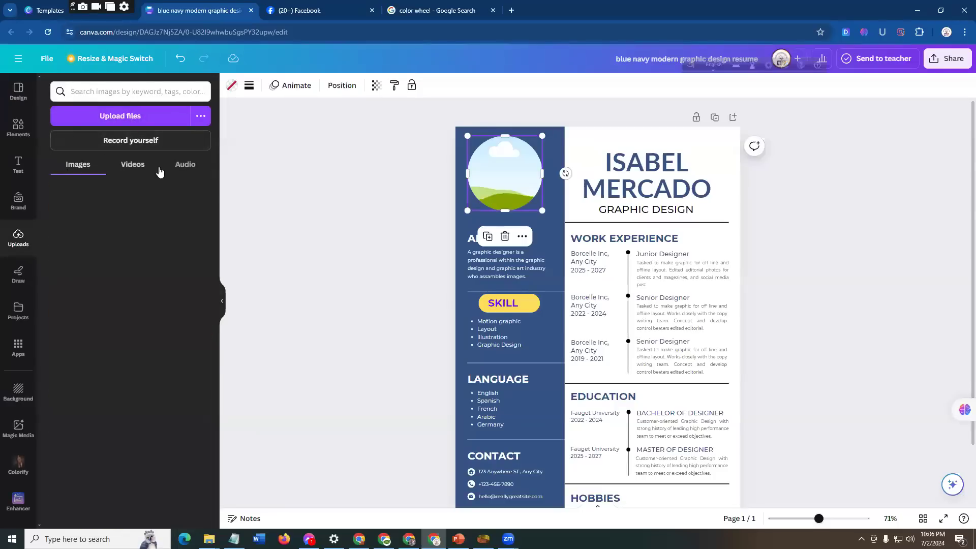
click(185, 165)
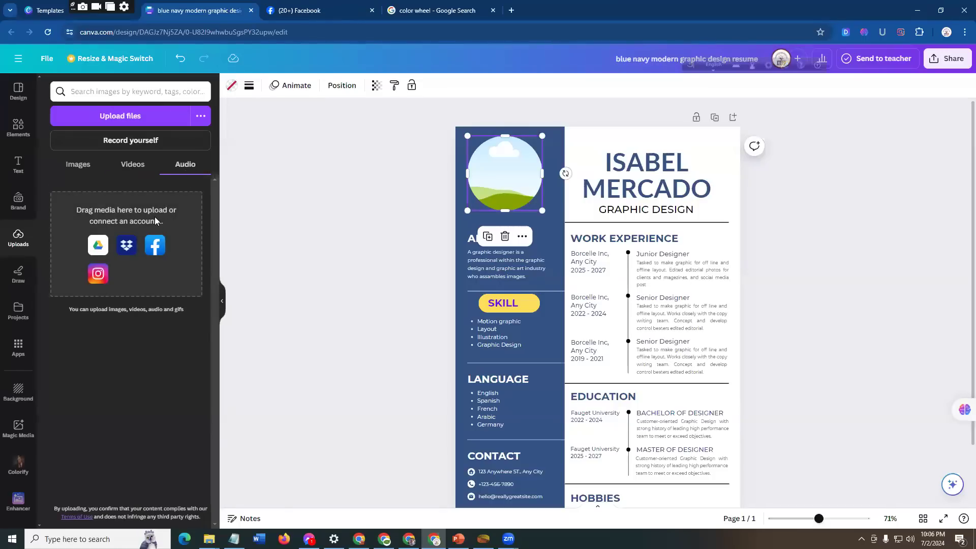
click(74, 166)
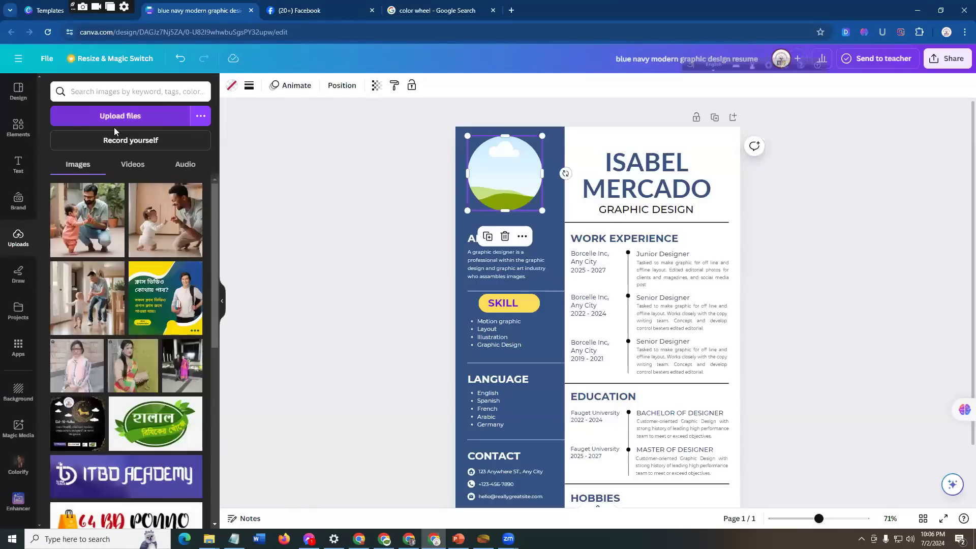
Step: Upload the portrait image b9cdf61acf2630b5ea9523e6fe13cbc8 from the Downloads folder
click(151, 117)
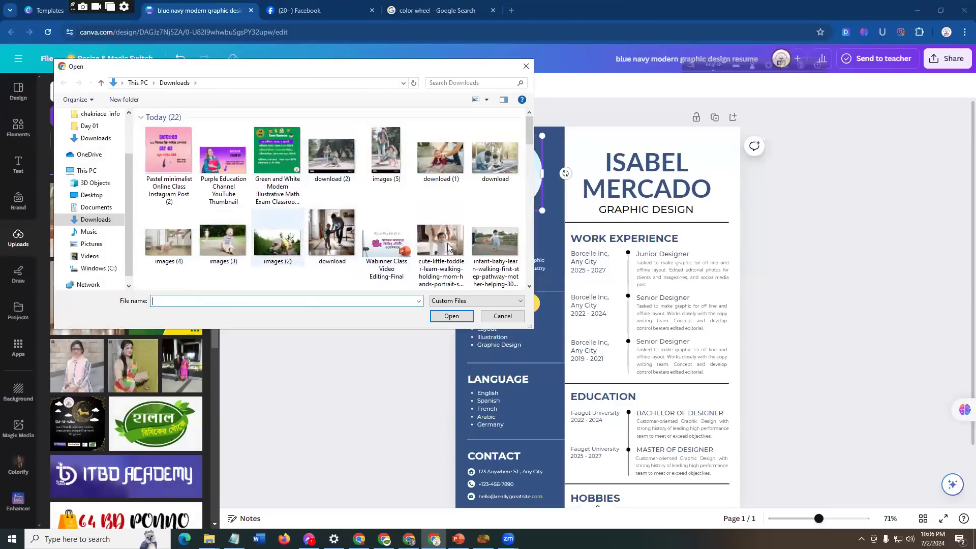
scroll(442, 247, down, 5)
scroll(301, 240, up, 2)
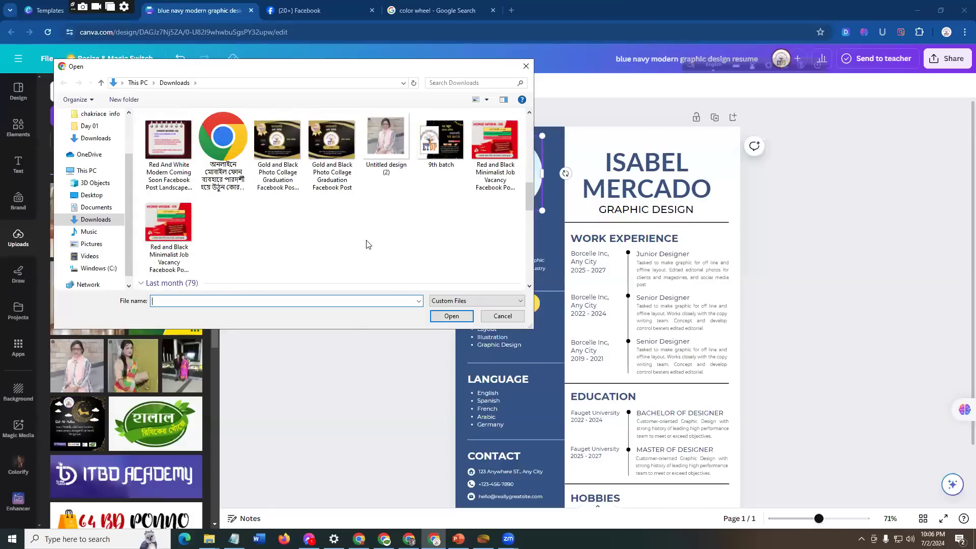
scroll(264, 249, up, 5)
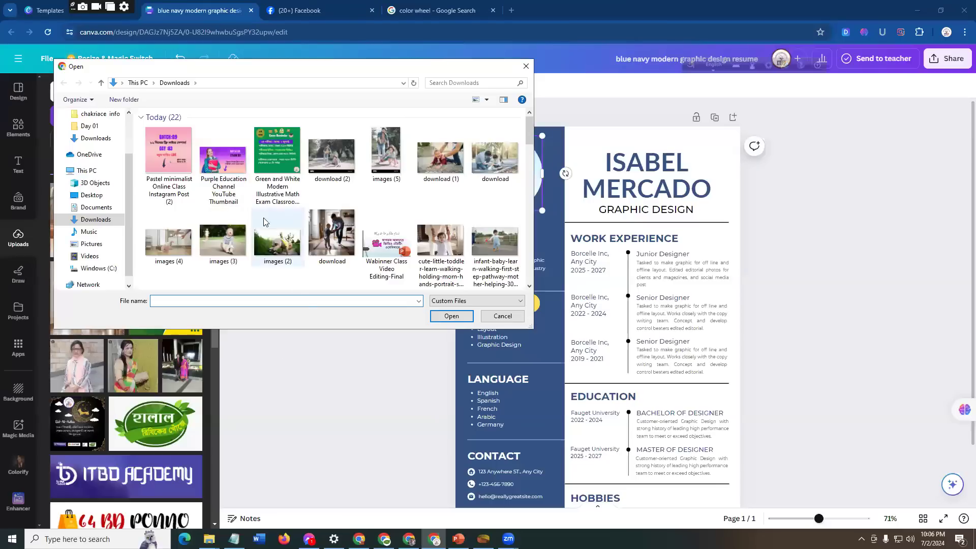
scroll(295, 216, down, 3)
scroll(296, 214, down, 3)
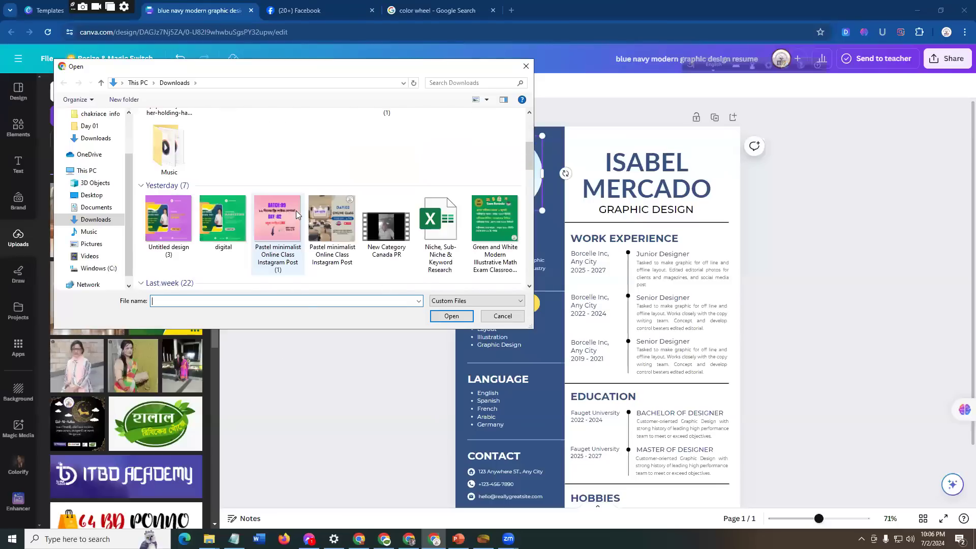
scroll(296, 213, down, 3)
scroll(296, 214, down, 8)
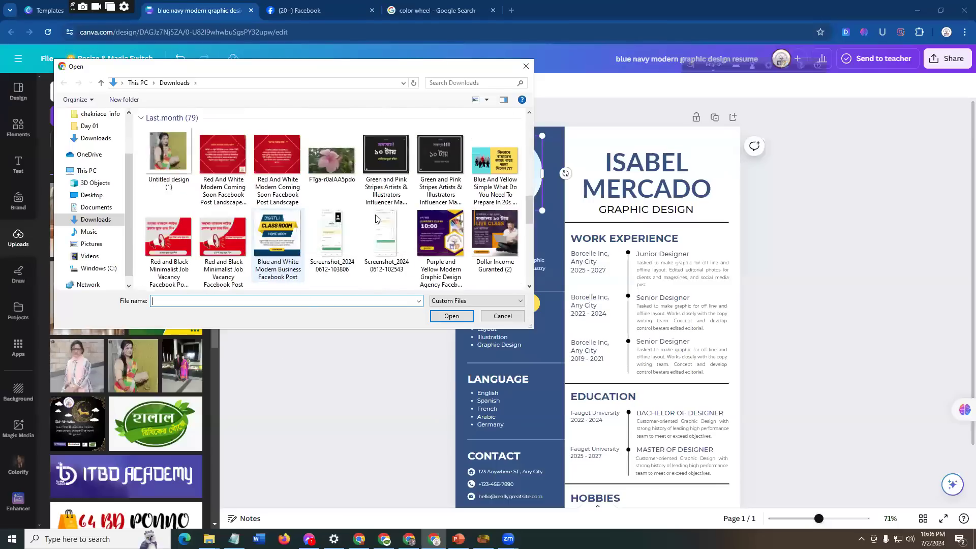
scroll(323, 221, down, 6)
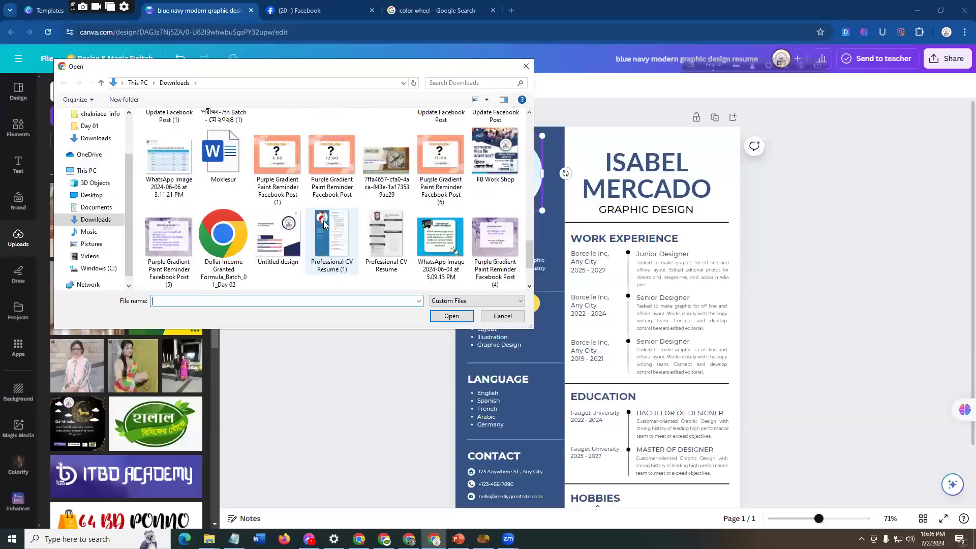
scroll(323, 220, down, 3)
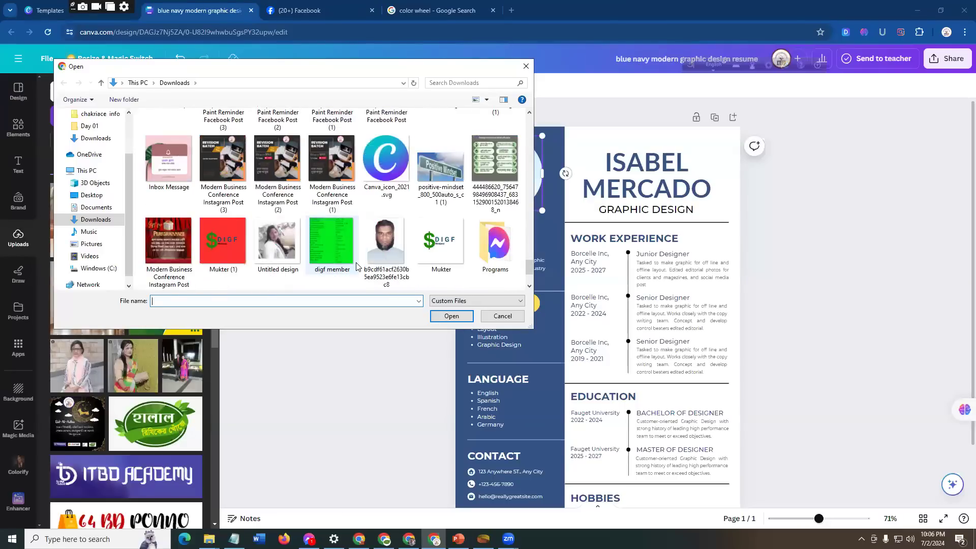
click(386, 241)
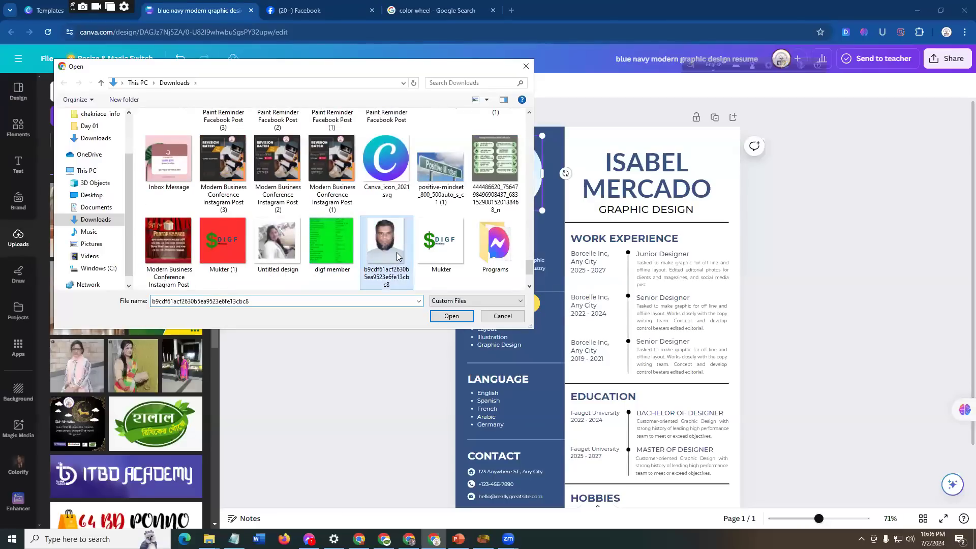
click(452, 316)
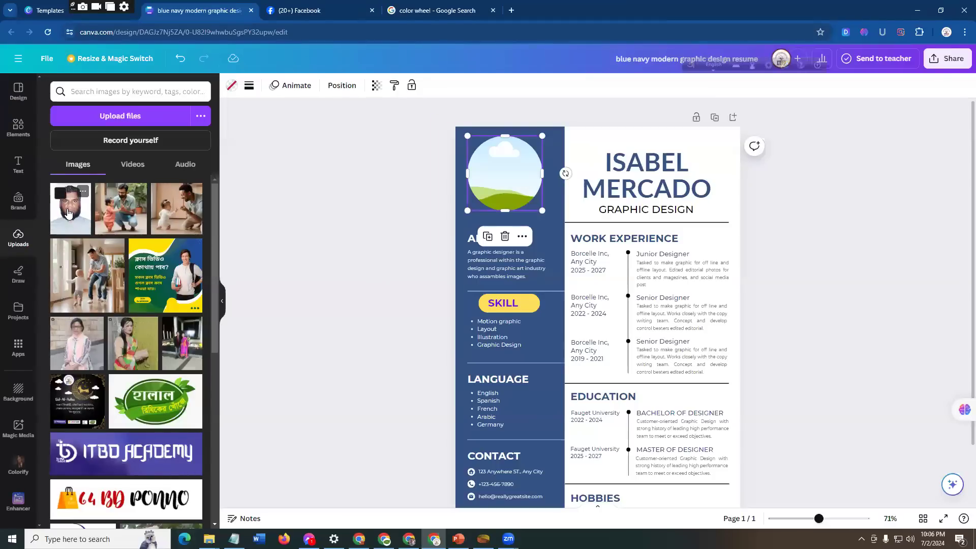
Step: Fill the sidebar frame with the uploaded portrait and reshape it into a vertical oval that fits above ABOUT ME
drag(67, 213, 510, 175)
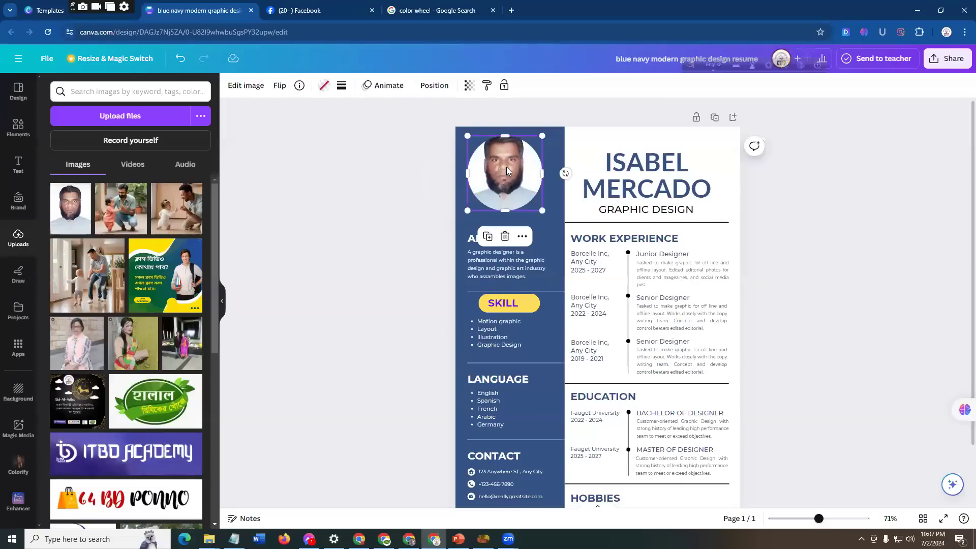
drag(504, 134, 505, 117)
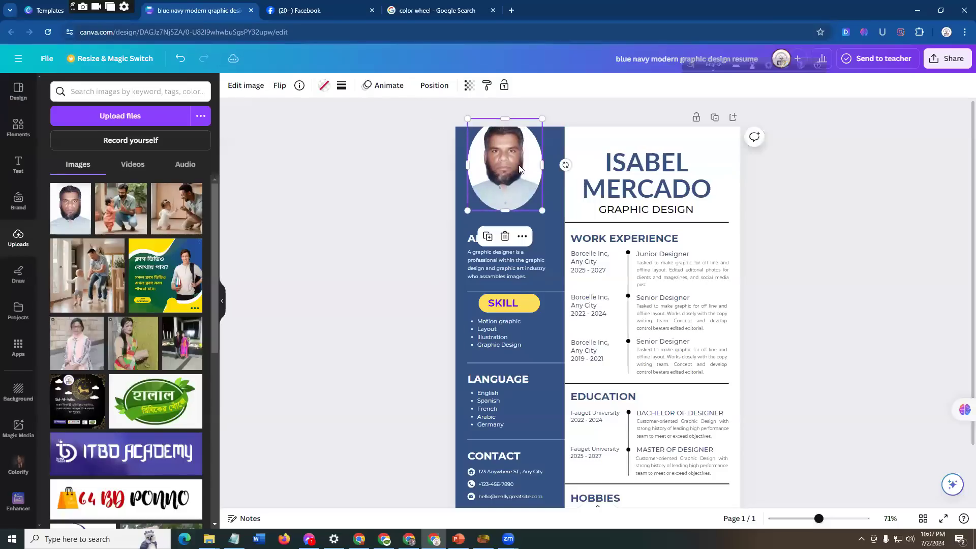
drag(526, 167, 528, 178)
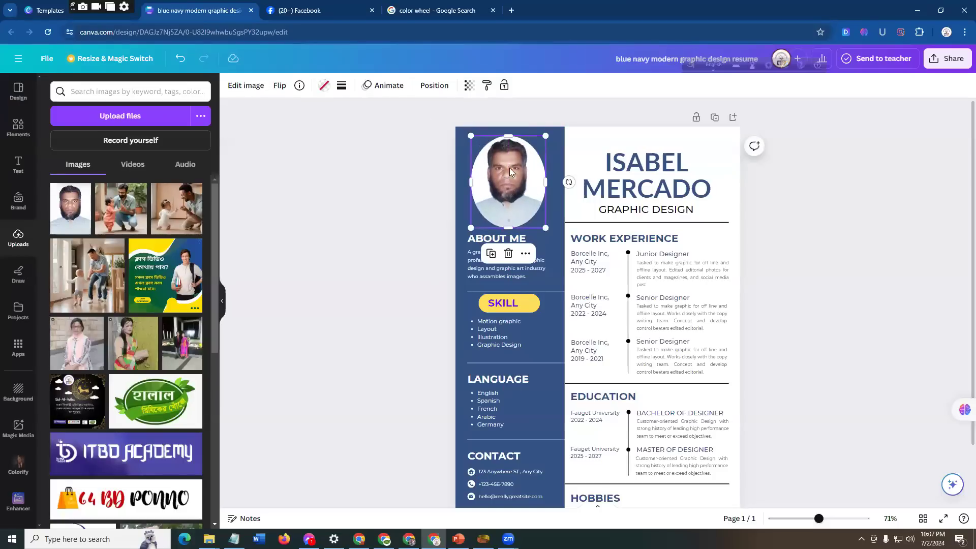
drag(507, 136, 508, 131)
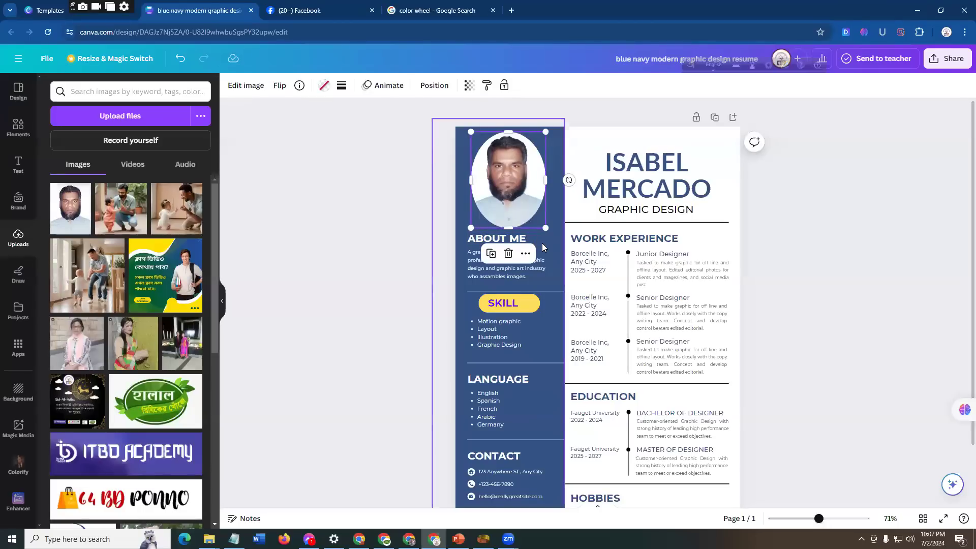
drag(545, 227, 543, 218)
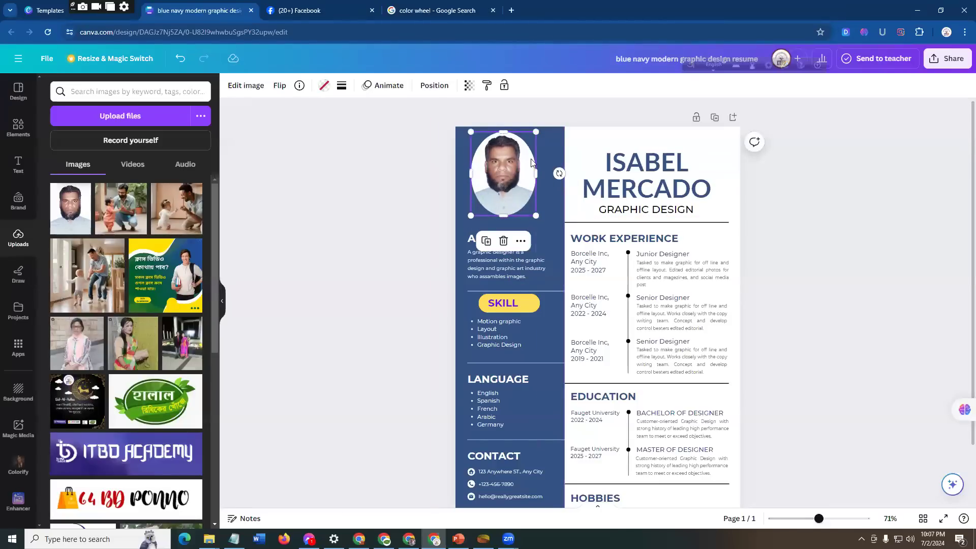
click(772, 193)
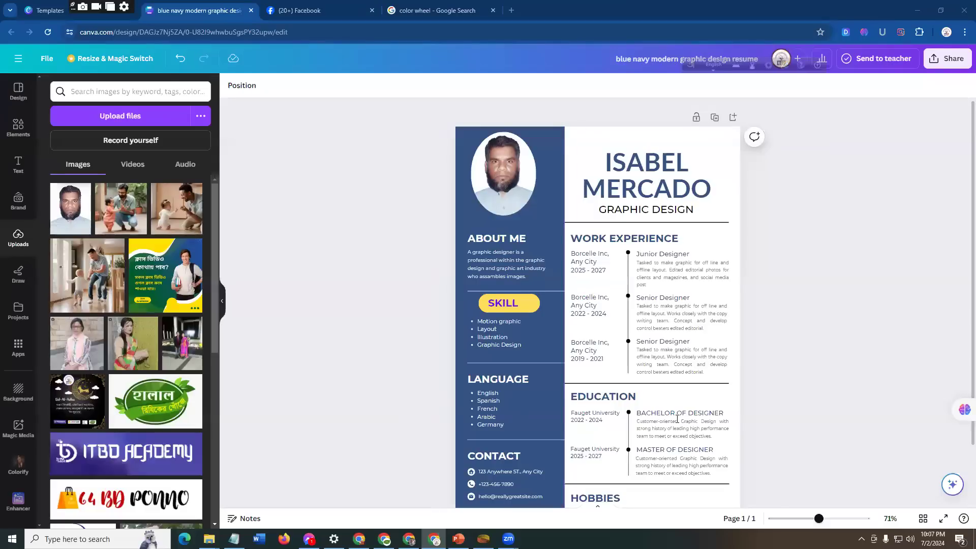
Step: Recheck point 7 on frames and background images in the PowerPoint biodata list and return to the Canva resume
key(alt+Tab)
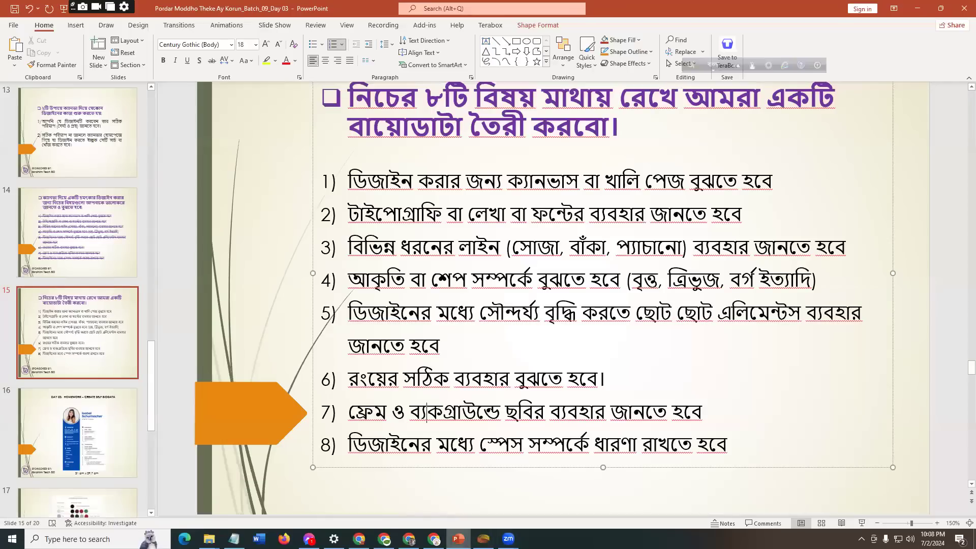
click(434, 538)
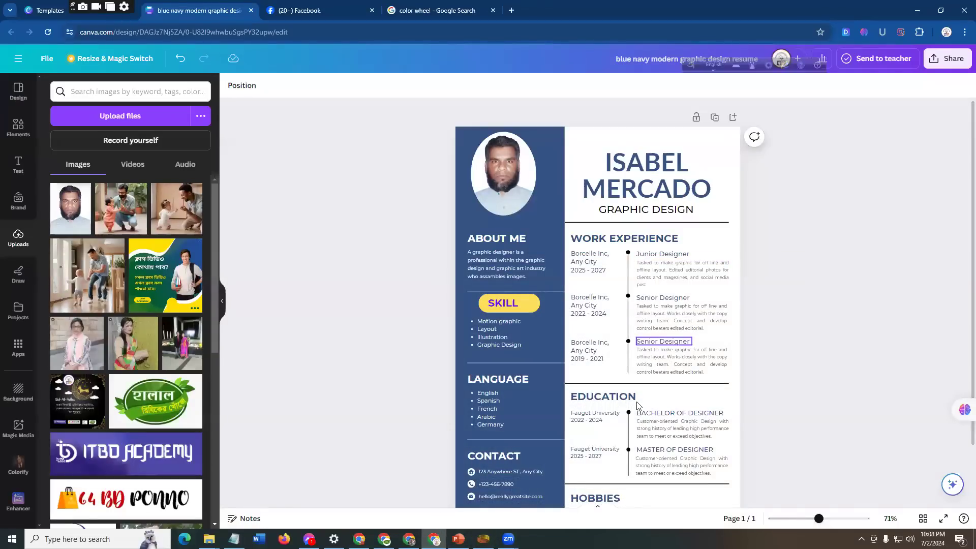
scroll(648, 446, down, 3)
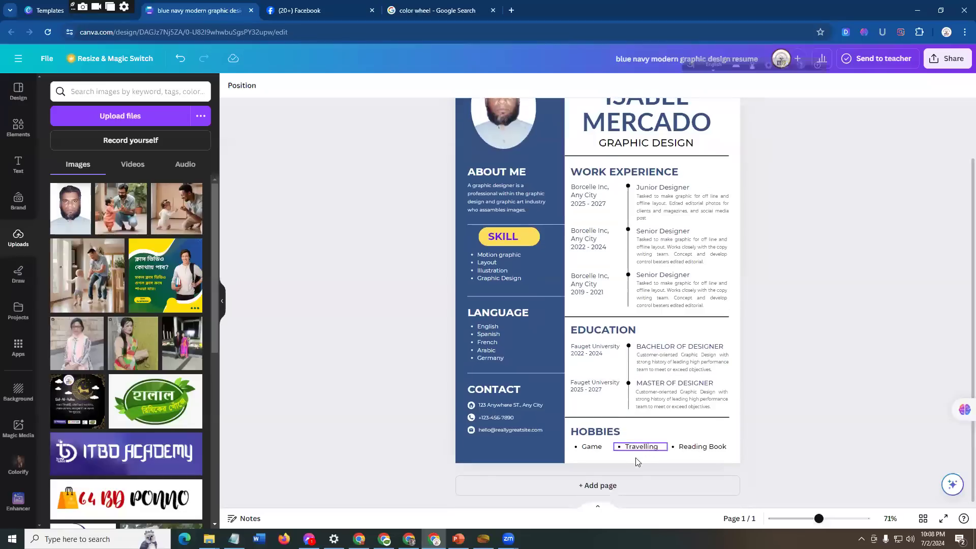
click(642, 487)
scroll(664, 373, up, 4)
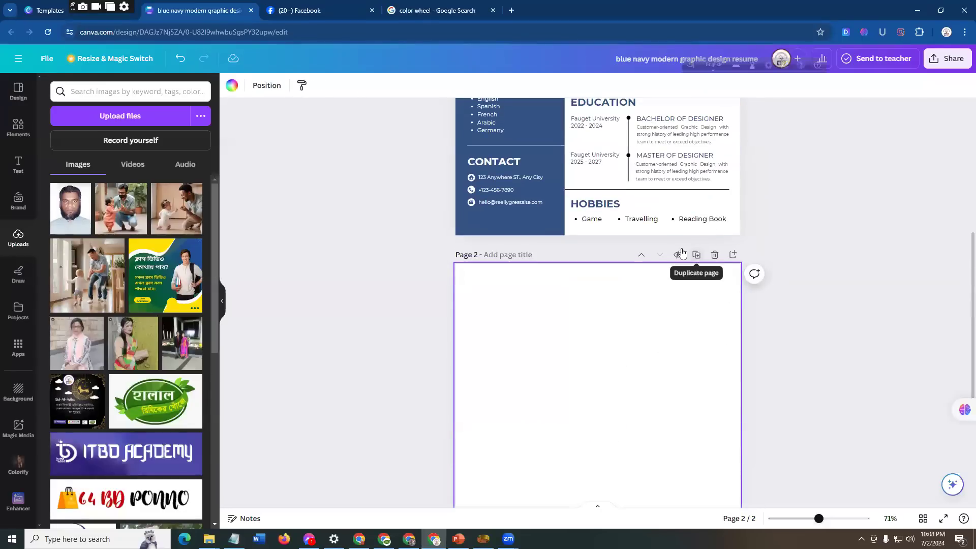
click(715, 255)
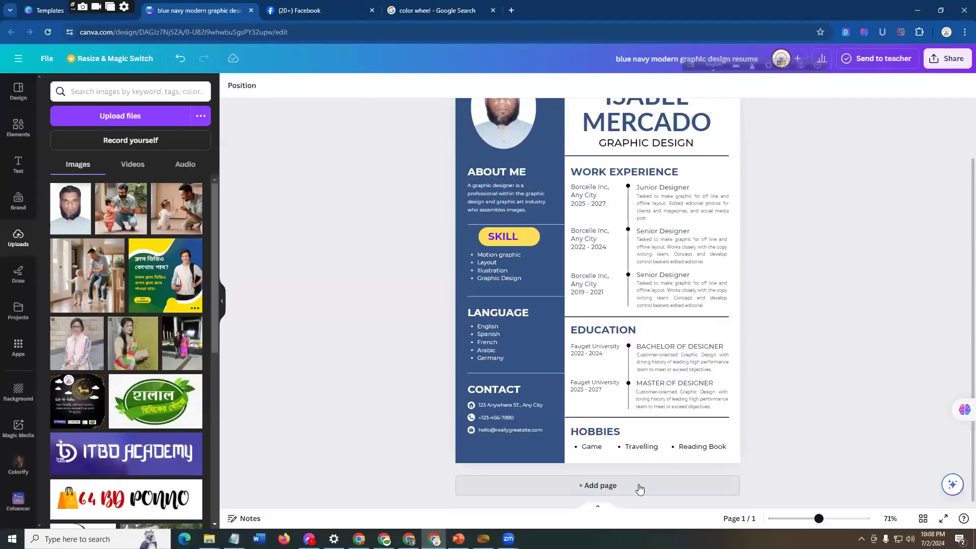
Step: Add a blank second page and cover it with the uploaded photo of the man crouching beside the toddler in pink
click(639, 489)
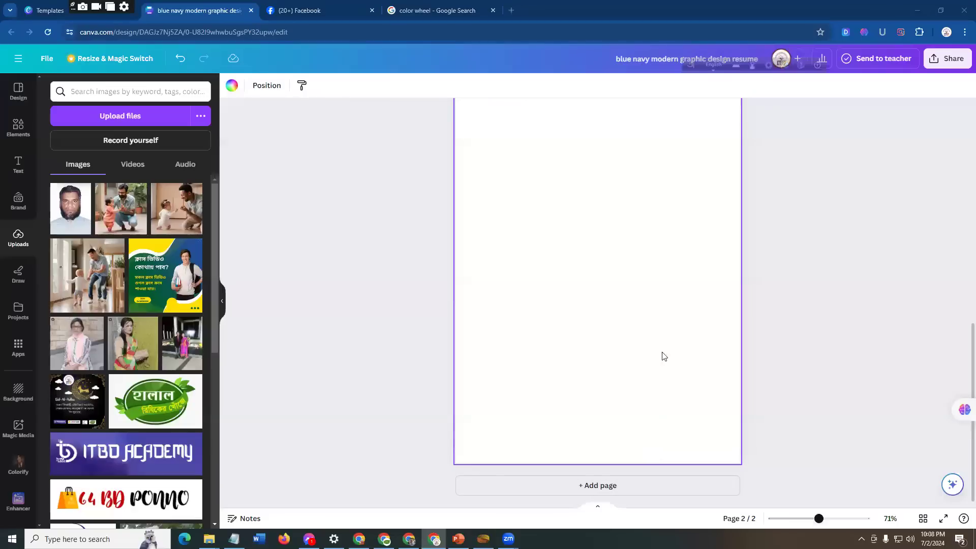
scroll(656, 414, up, 3)
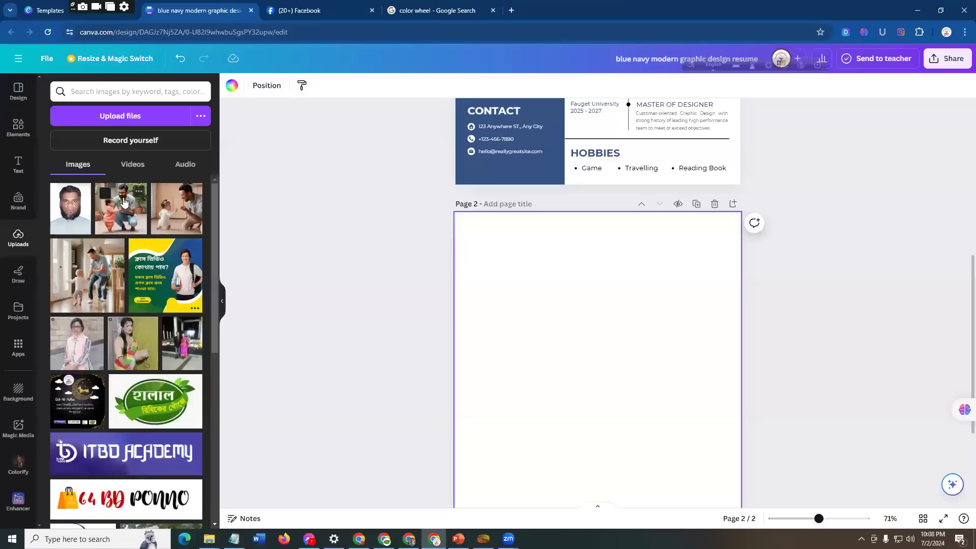
drag(126, 206, 464, 236)
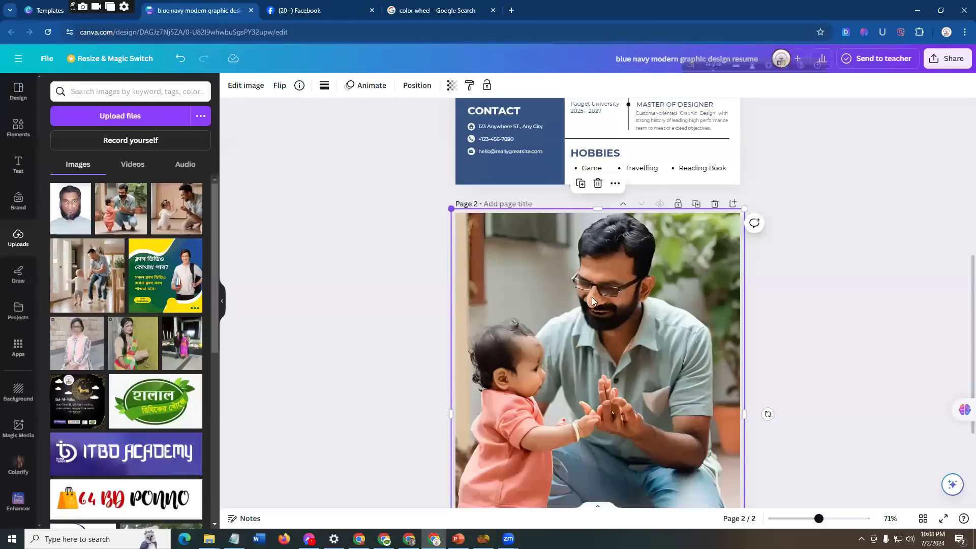
scroll(637, 417, down, 3)
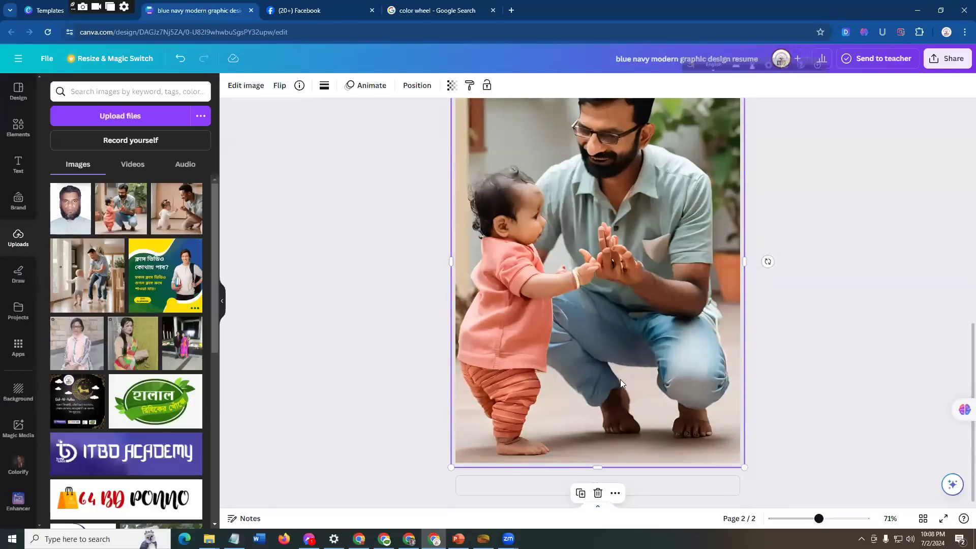
scroll(620, 379, up, 4)
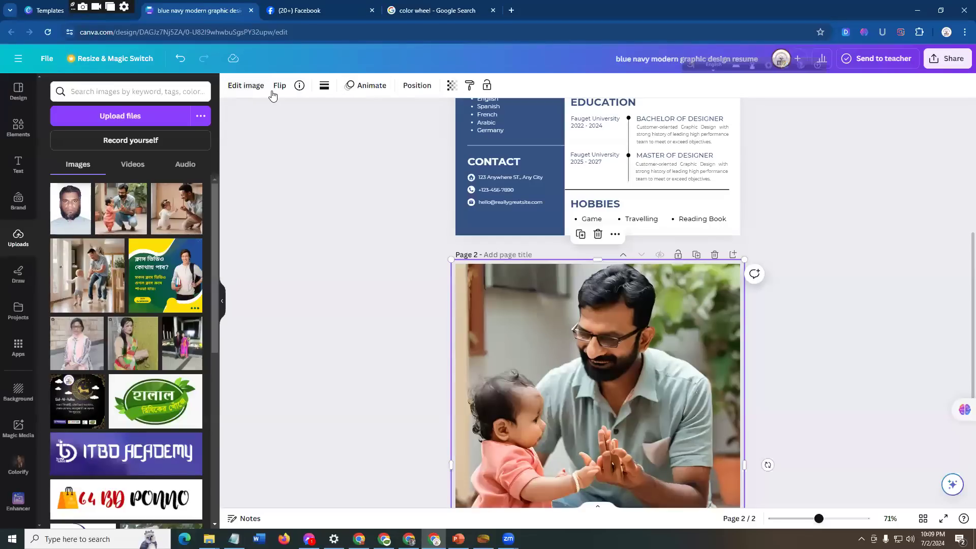
Step: Set the transparency of the page 2 photo to 15 so it works as a faded background
click(452, 88)
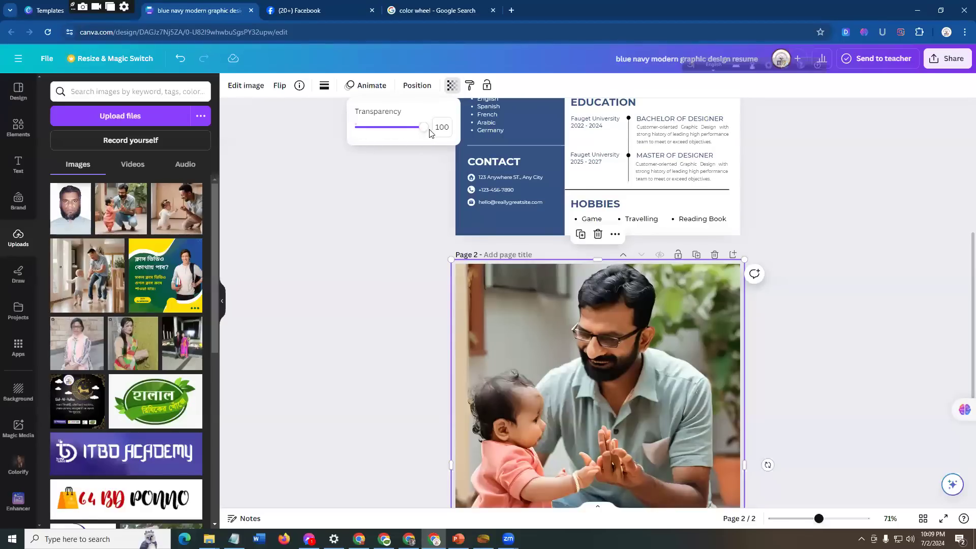
drag(425, 132, 364, 140)
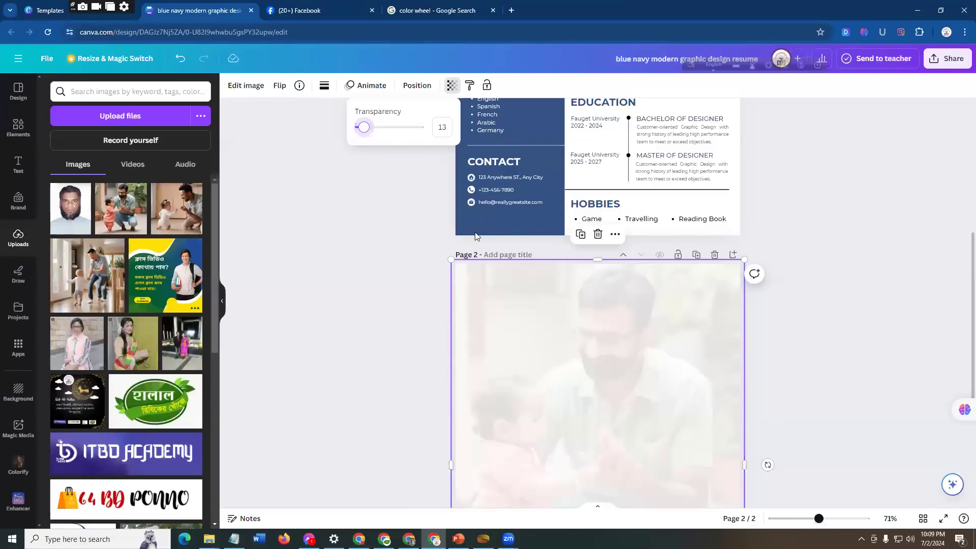
drag(364, 127, 363, 156)
Step: Review point 8 on spacing in the PowerPoint biodata list and return to page 1 of the Canva resume
key(alt+Tab)
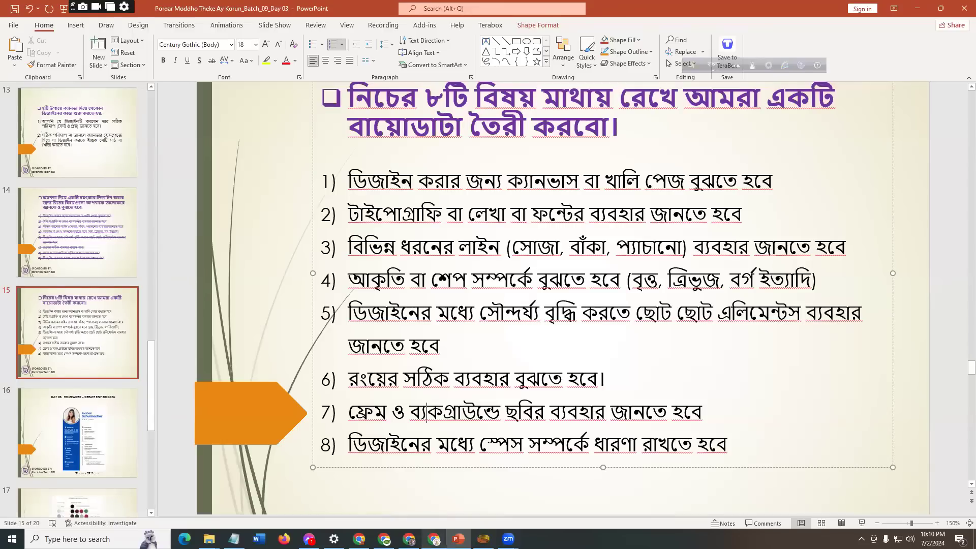
click(434, 538)
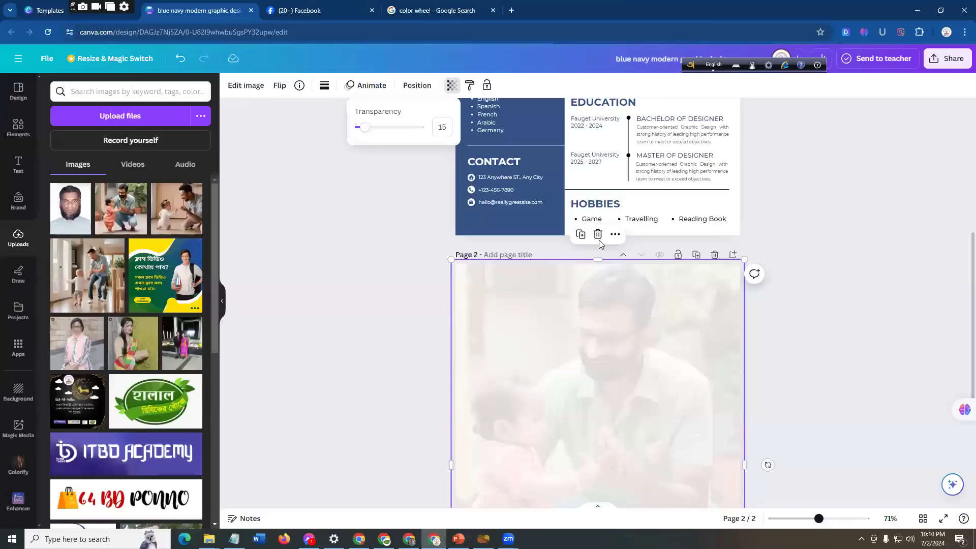
scroll(514, 180, up, 4)
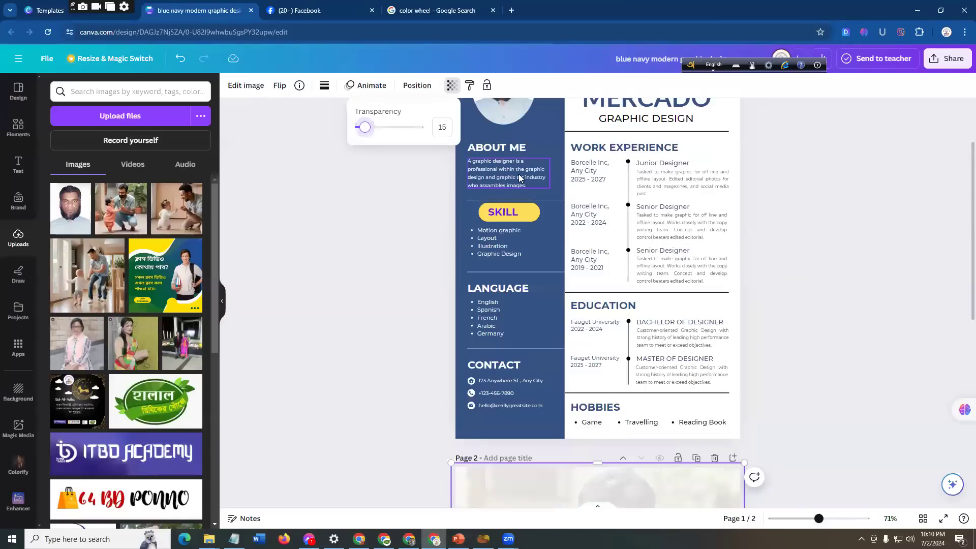
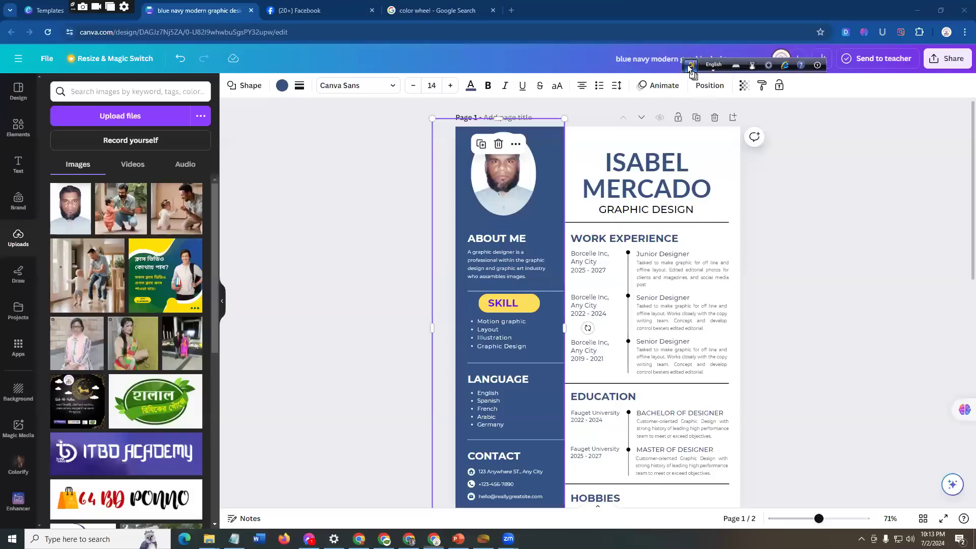
Step: Replace the placeholder name in the page 1 resume header with the person's own name
drag(688, 66, 587, 8)
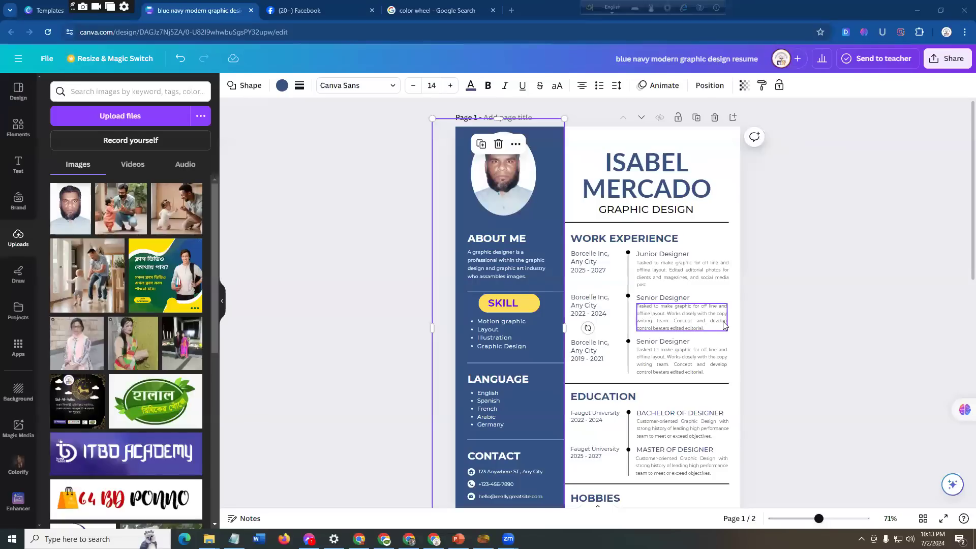
click(854, 165)
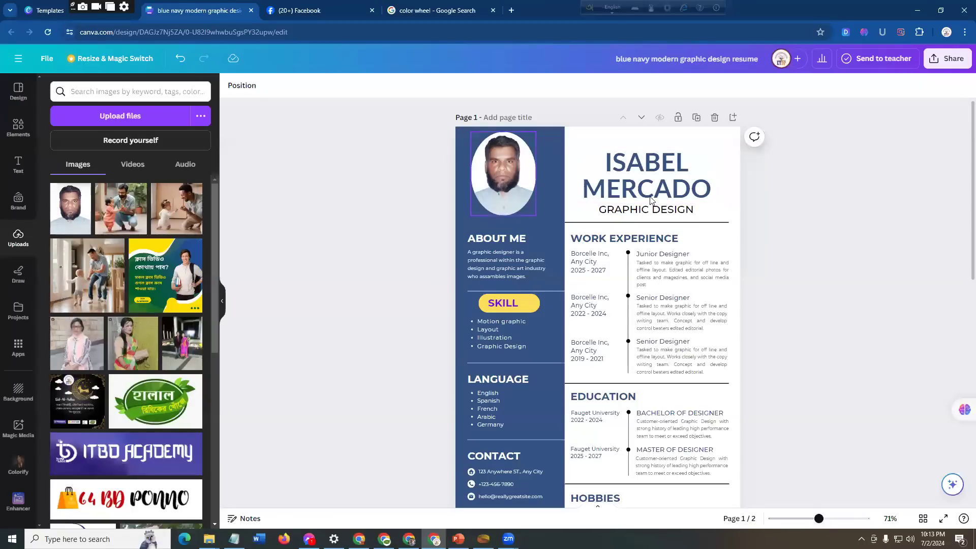
click(638, 177)
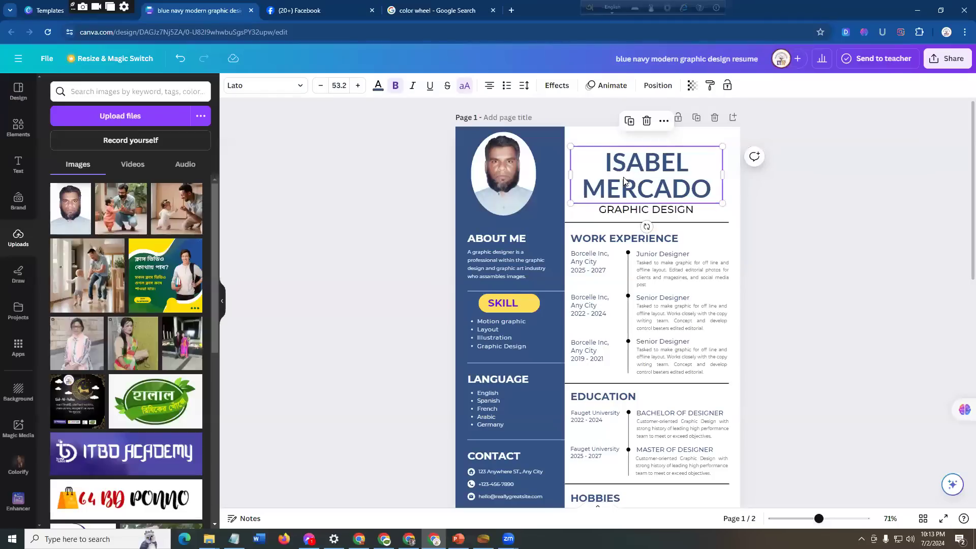
double_click(624, 176)
click(808, 159)
click(669, 177)
click(643, 176)
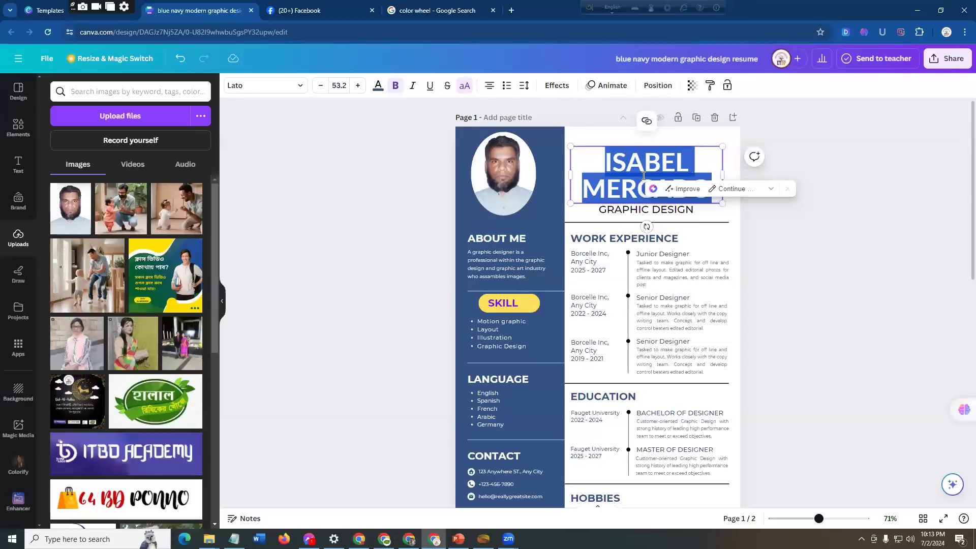
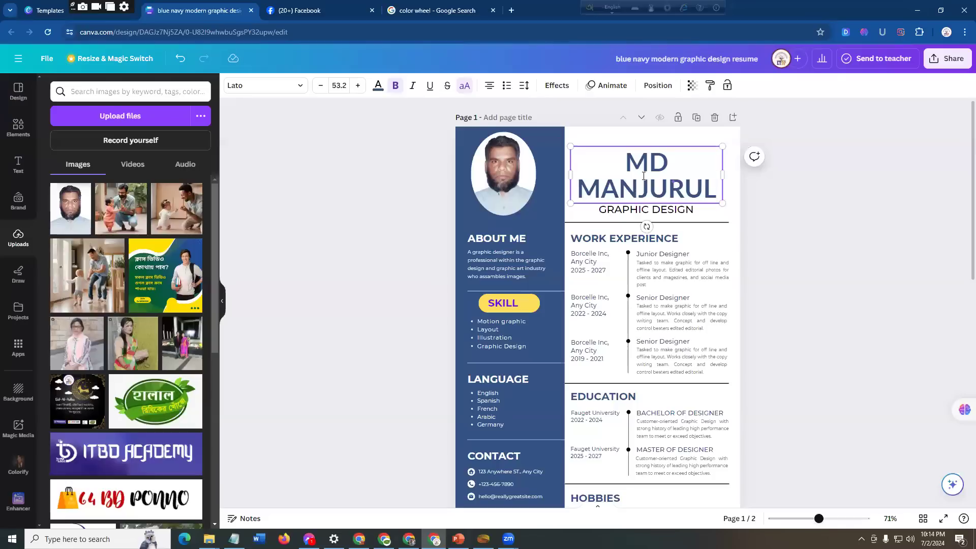
click(740, 182)
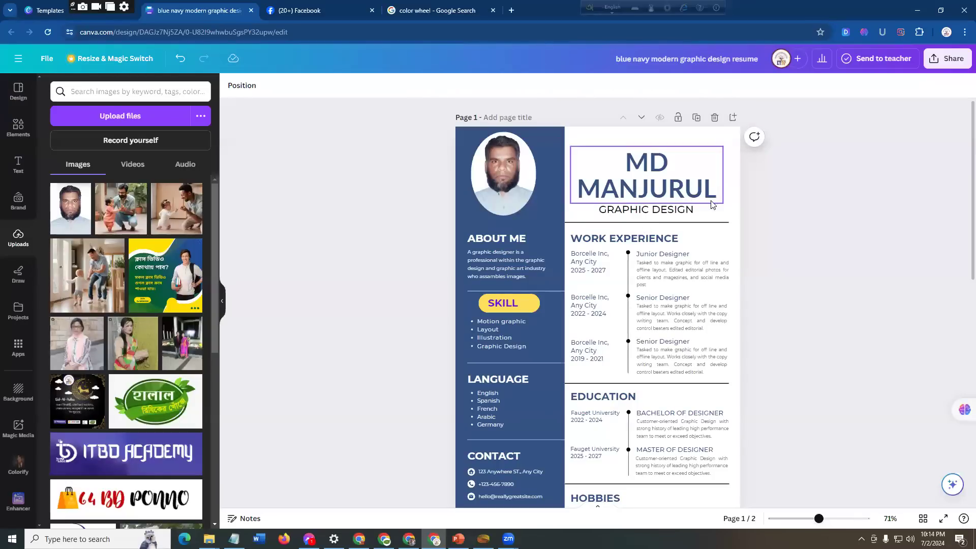
Step: Shrink the header name to size 34.8, widen its box to fit one line, and move it slightly down
click(703, 173)
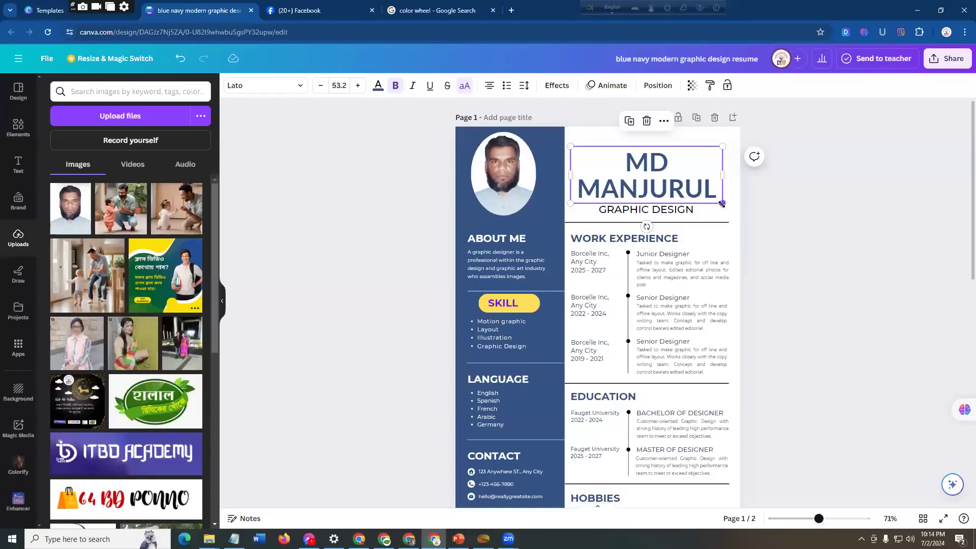
drag(722, 204, 670, 169)
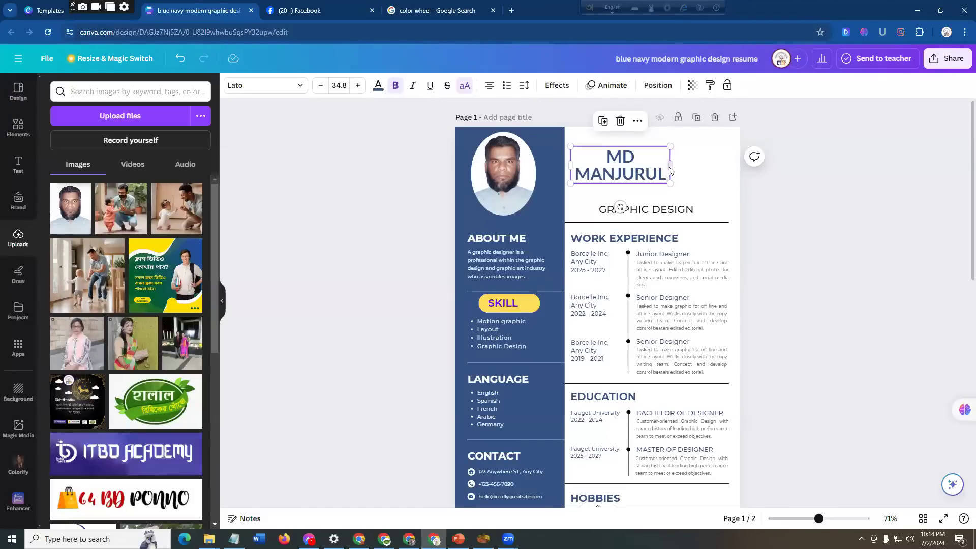
drag(679, 164, 712, 167)
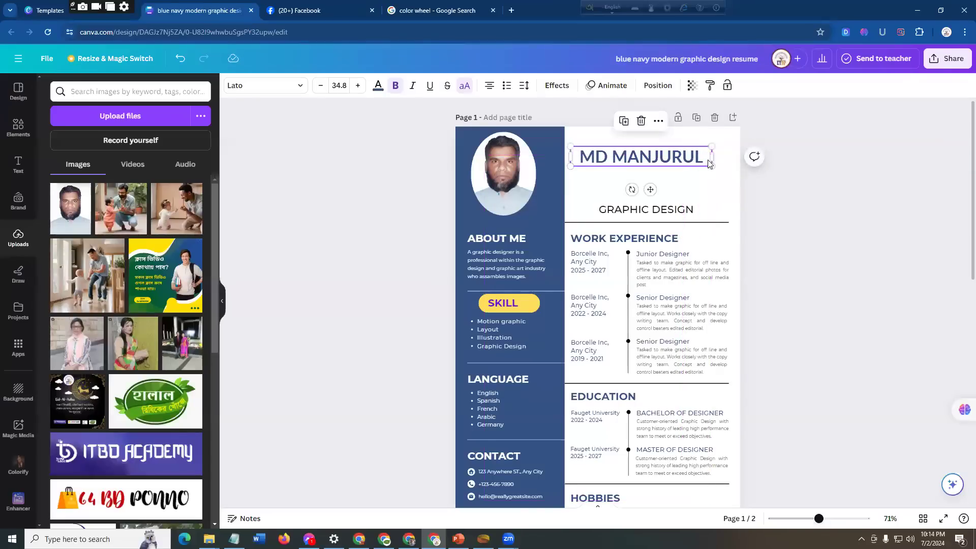
click(774, 174)
drag(664, 162, 668, 171)
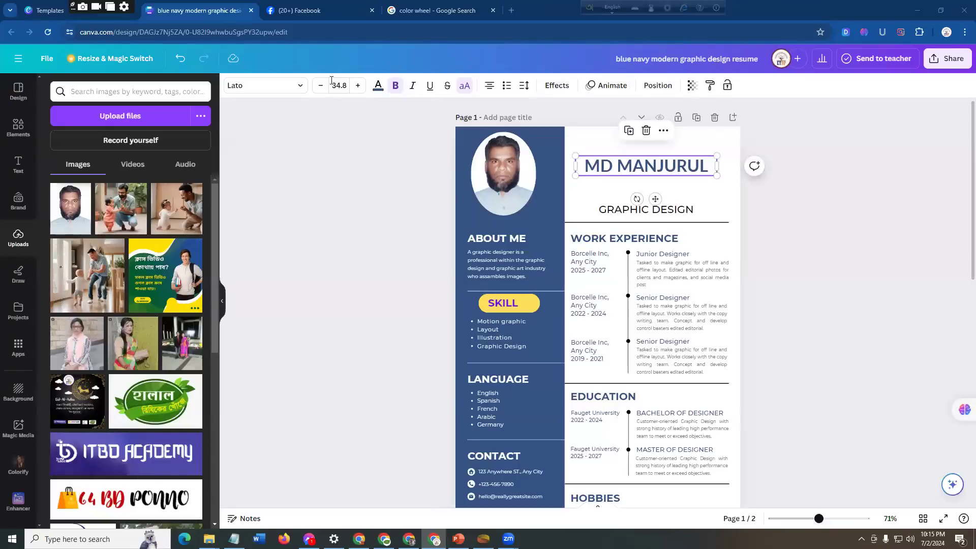
Step: Try larger and smaller font sizes on the header name and settle on 32.8
click(358, 87)
click(358, 87)
click(358, 86)
click(358, 87)
click(321, 86)
click(320, 86)
click(321, 87)
click(321, 87)
click(320, 86)
click(321, 86)
click(320, 87)
click(321, 87)
click(320, 86)
click(320, 87)
click(321, 87)
click(320, 86)
click(320, 87)
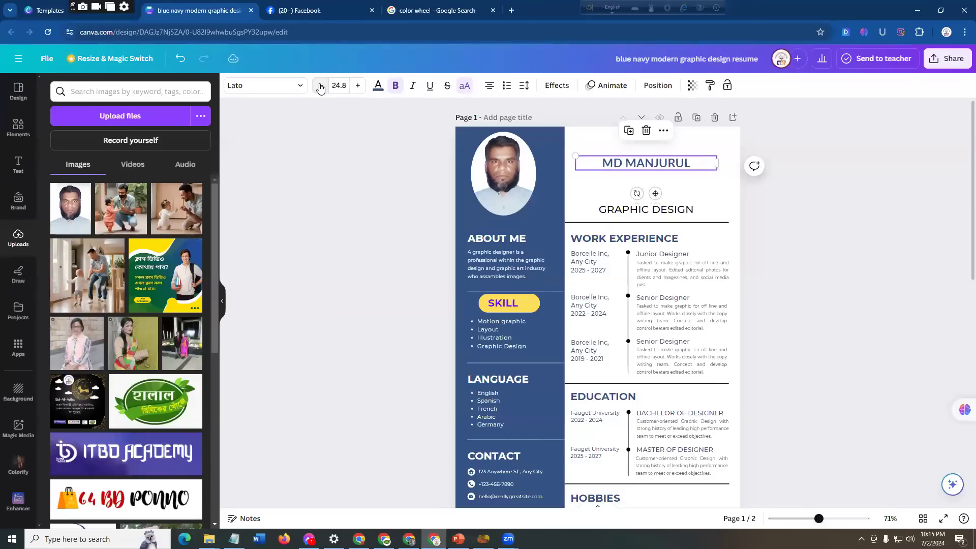
click(359, 86)
click(359, 86)
click(358, 87)
click(358, 86)
click(359, 86)
click(359, 86)
click(359, 87)
click(358, 87)
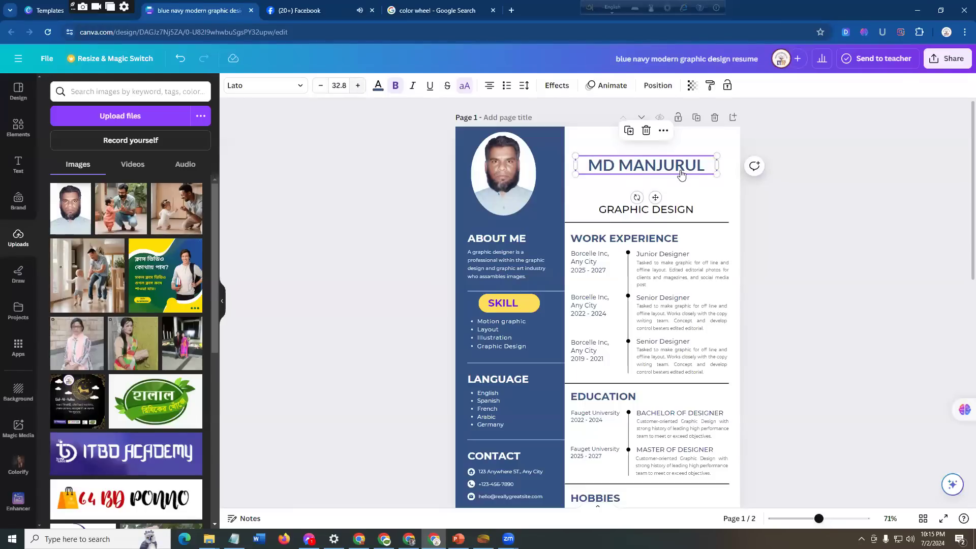
Step: Move the GRAPHIC DESIGN subtitle up closer to the name and replace its text with DIGITAL MARKETER
click(672, 210)
drag(674, 206, 674, 184)
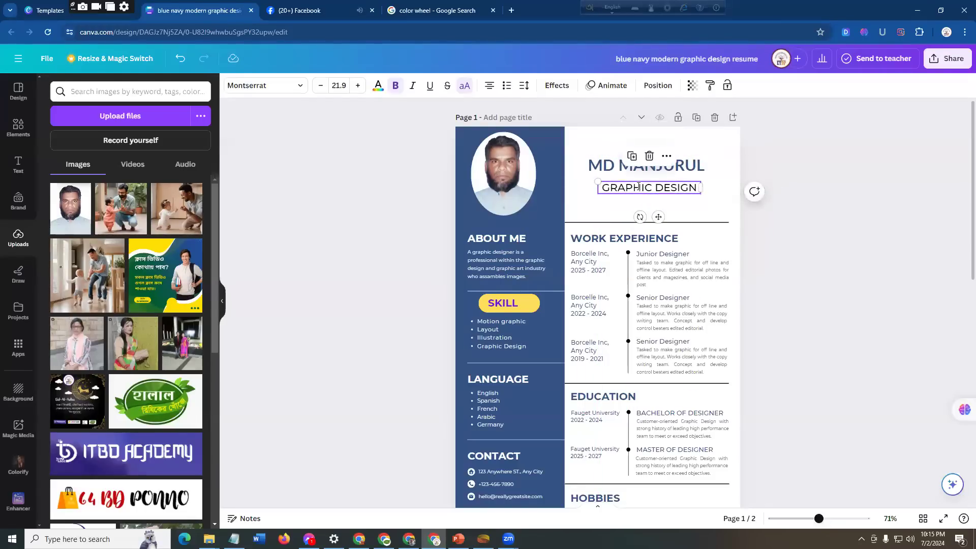
double_click(638, 187)
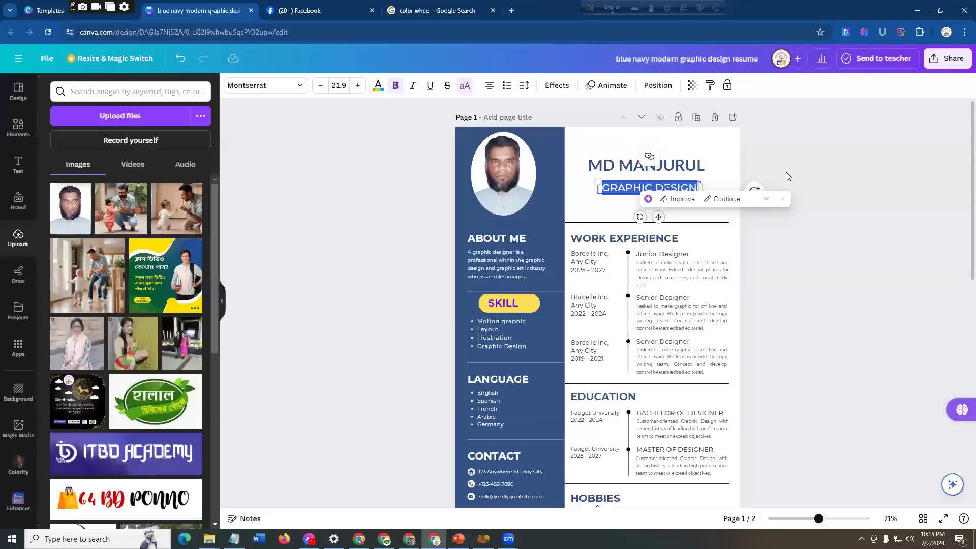
text(MA)
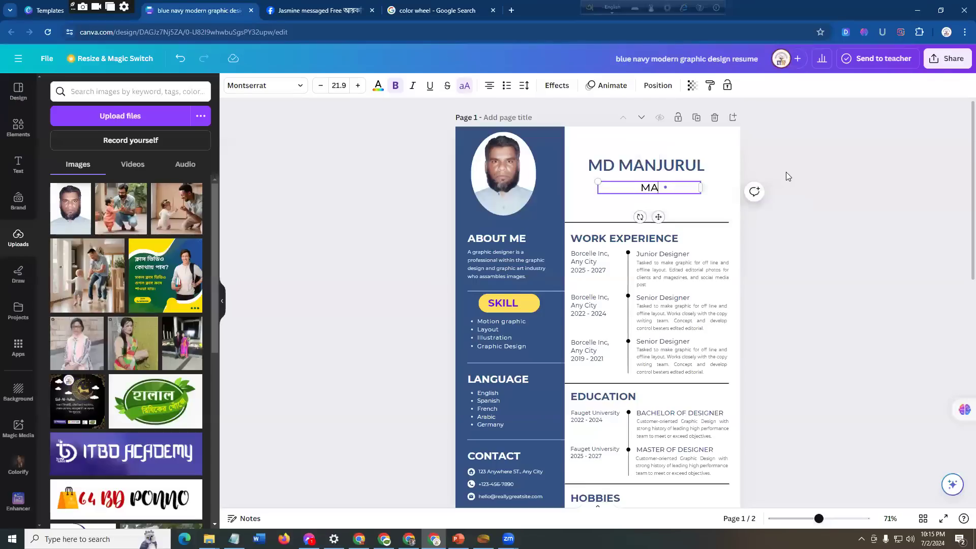
key(BackSpace)
key(BackSpace)
text(DIGITAL MARKETER)
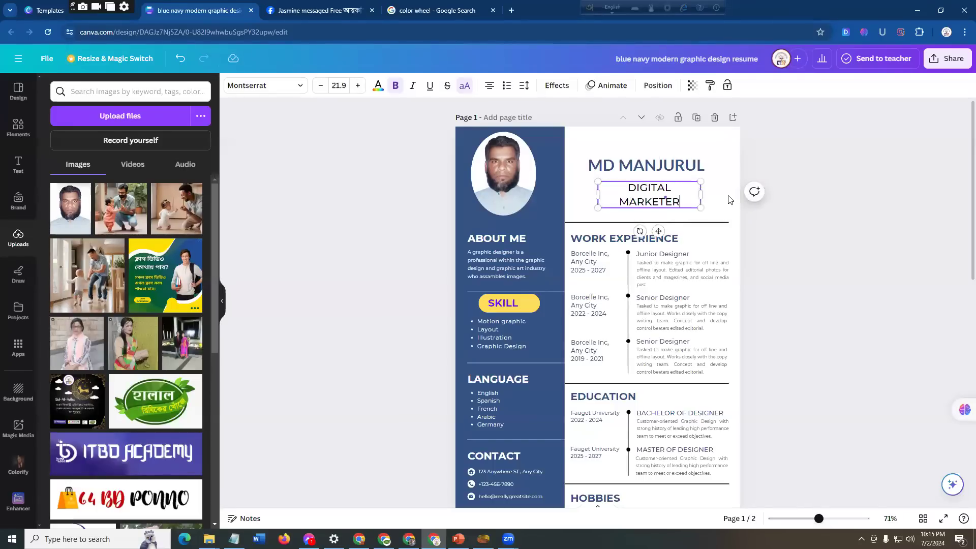
Step: Resize the DIGITAL MARKETER subtitle to fit on one line and reposition it beneath the name
drag(701, 206, 785, 181)
click(785, 181)
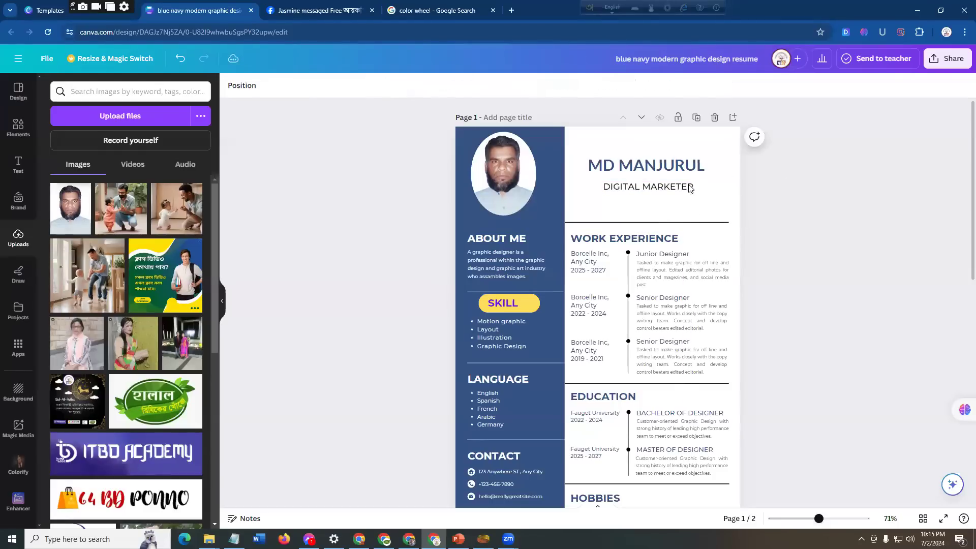
click(668, 193)
drag(667, 187, 671, 190)
click(773, 173)
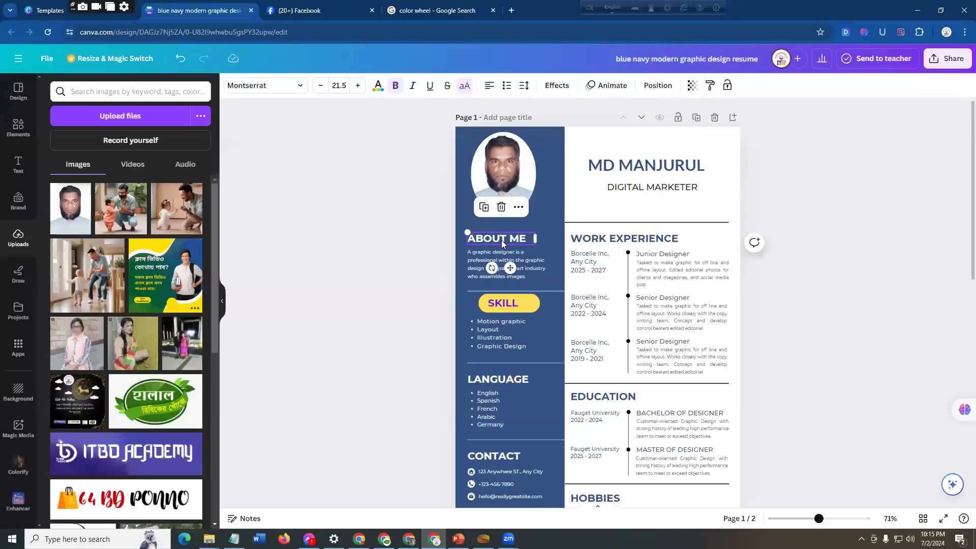
Step: Search the elements library for "line" and add a straight Line shape to page 1
click(524, 263)
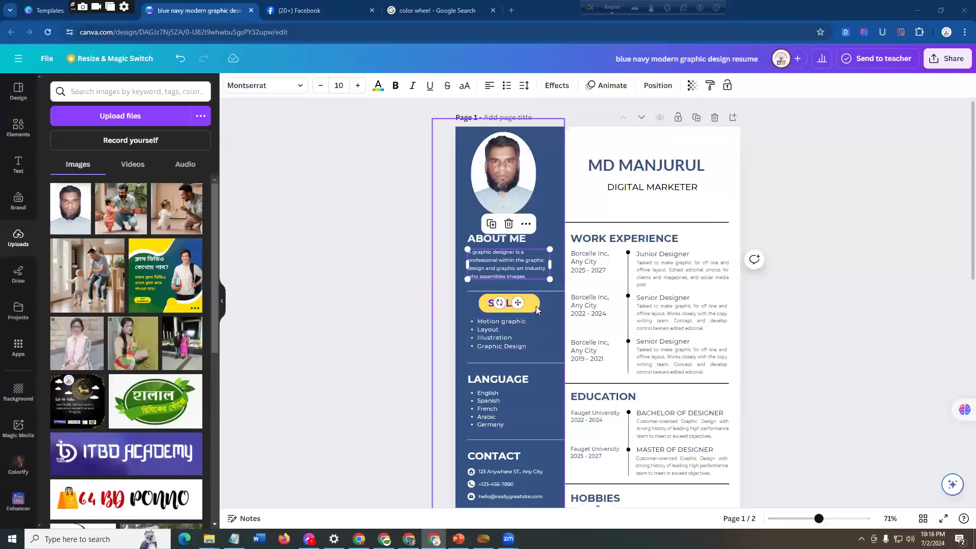
click(539, 362)
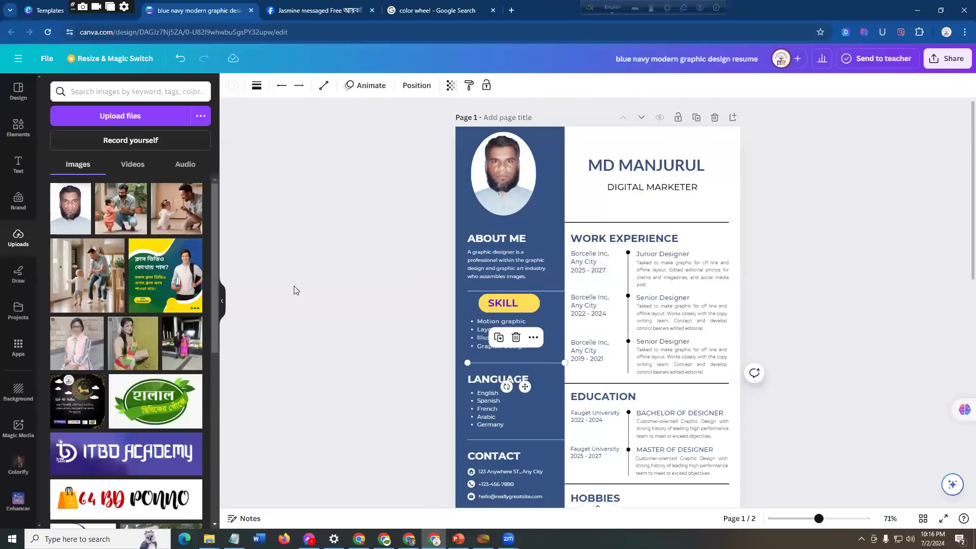
click(34, 140)
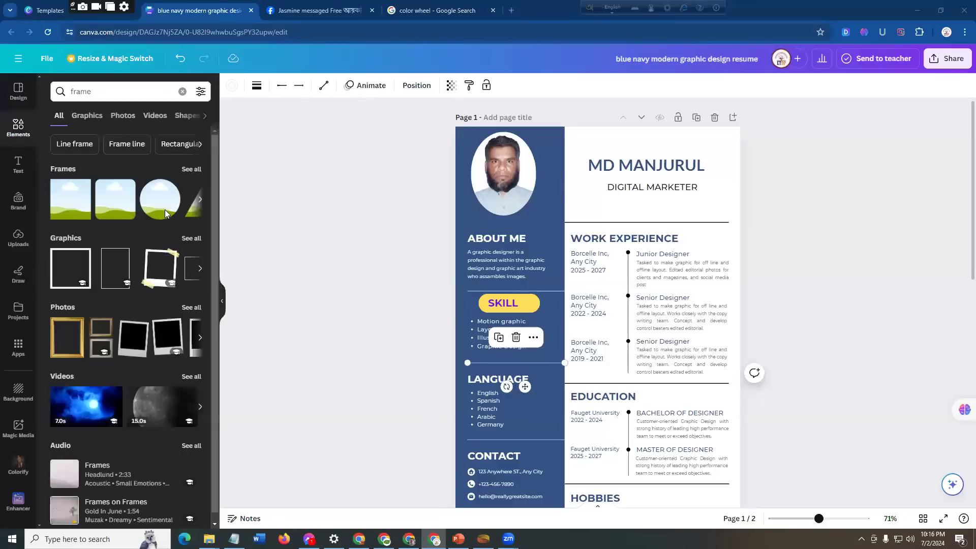
click(193, 120)
click(107, 93)
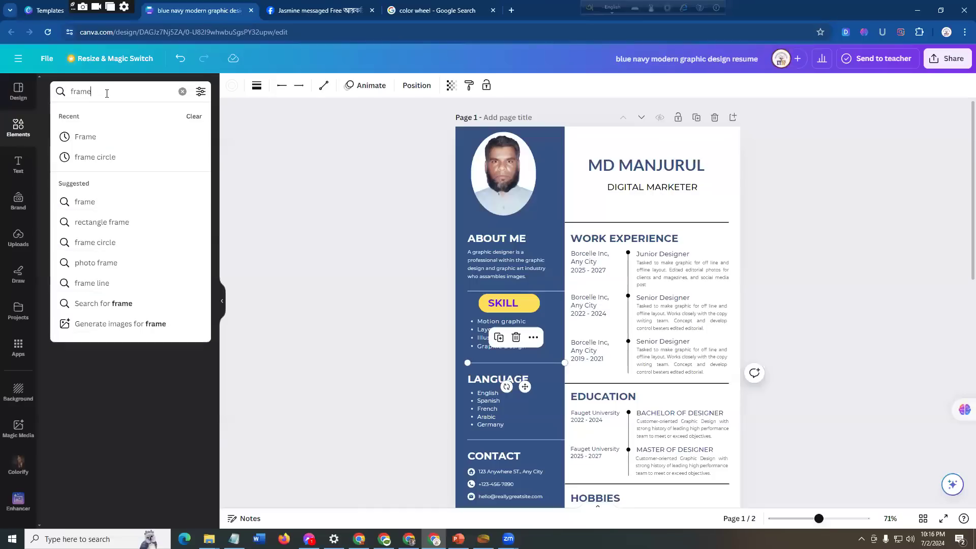
key(BackSpace)
key(BackSpace)
key(BackSpace)
key(BackSpace)
key(BackSpace)
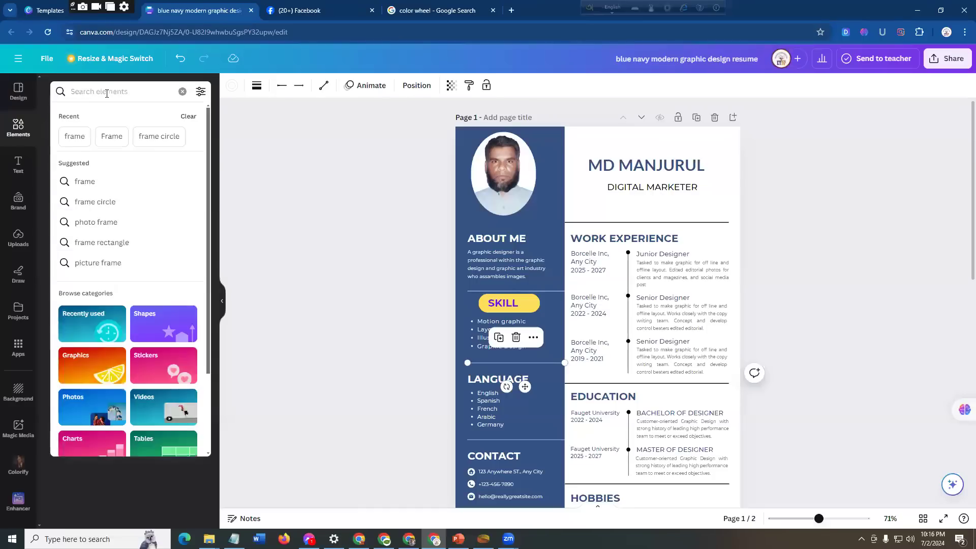
text(line)
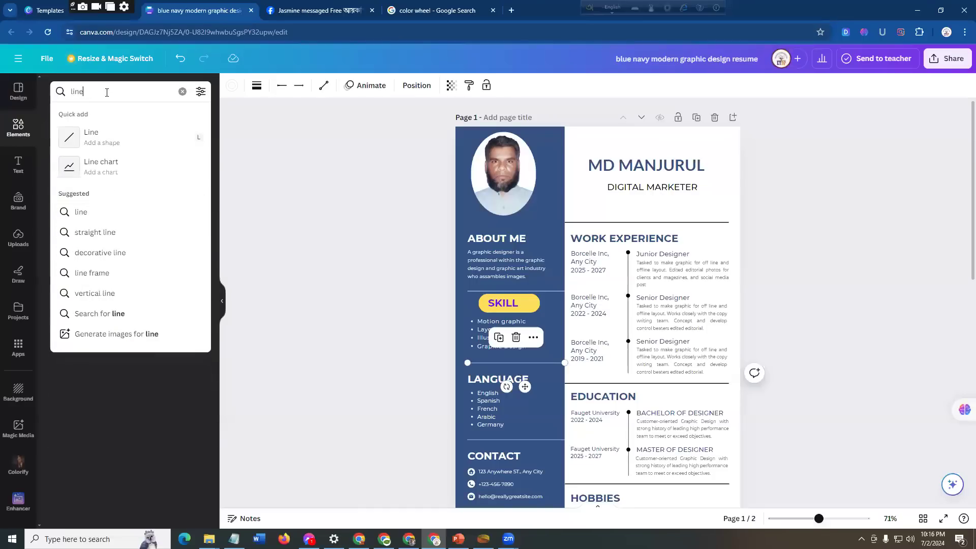
click(103, 142)
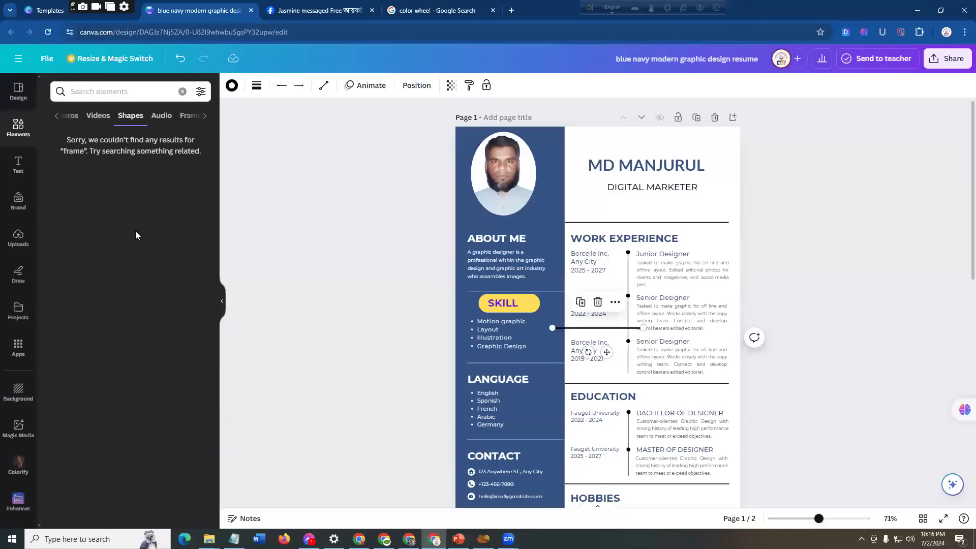
Step: Check the All and Shapes results, search the elements for "line" again, and add a second Line shape
click(55, 119)
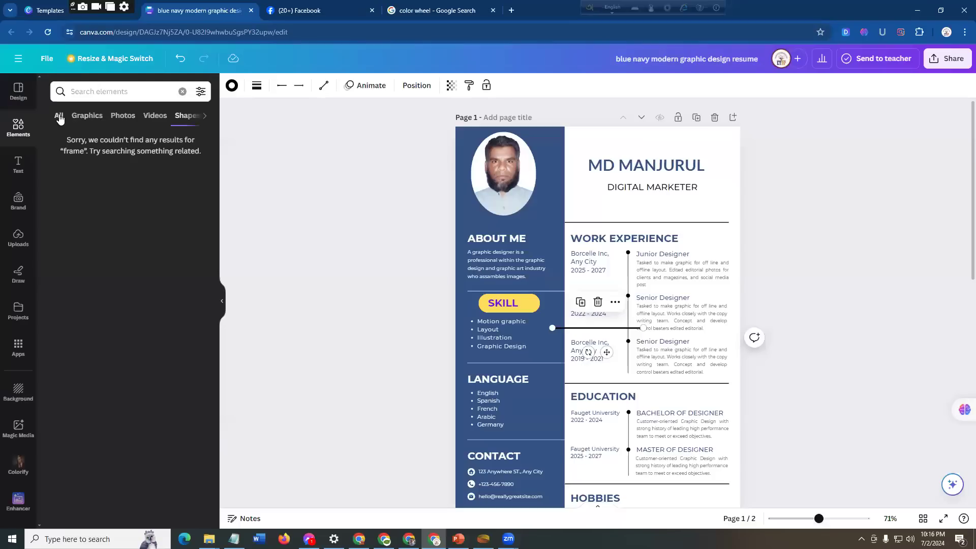
click(59, 118)
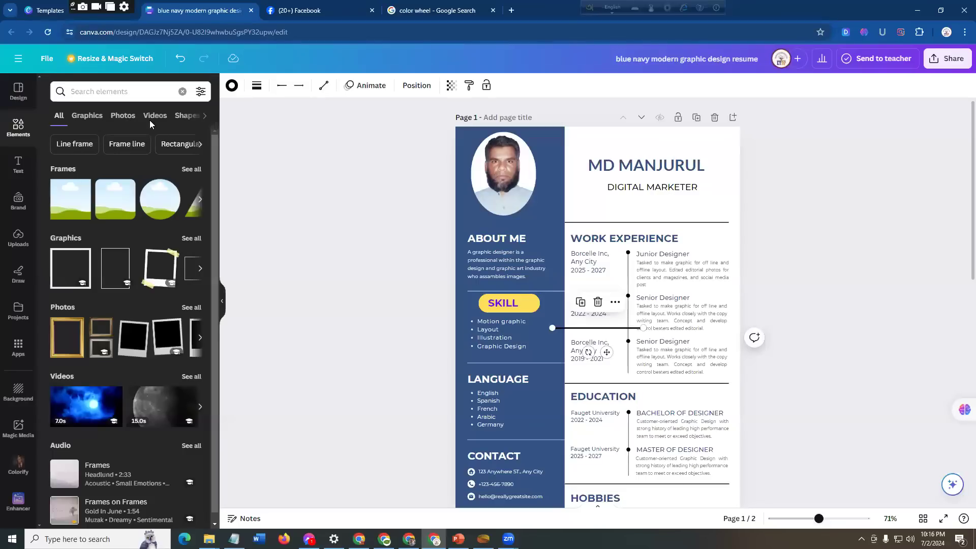
click(187, 117)
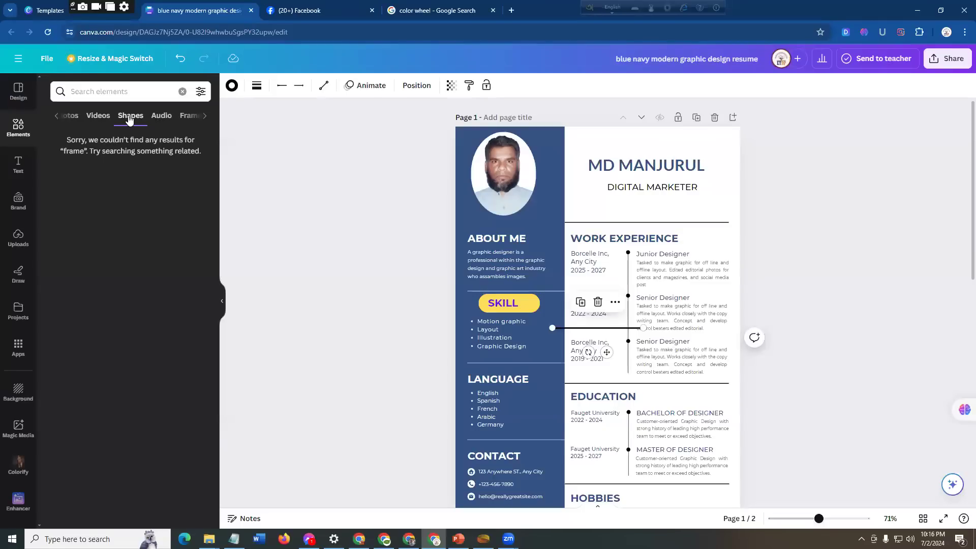
click(121, 93)
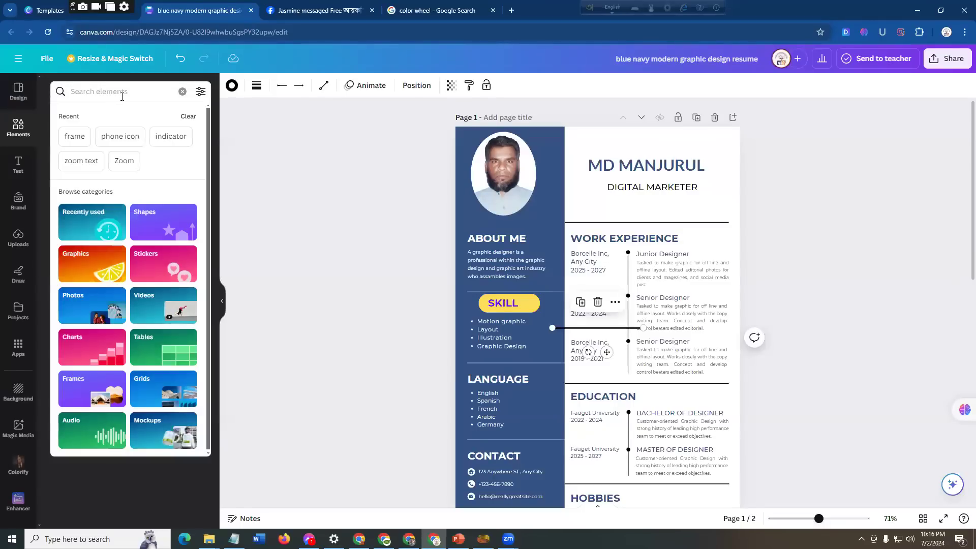
text(line)
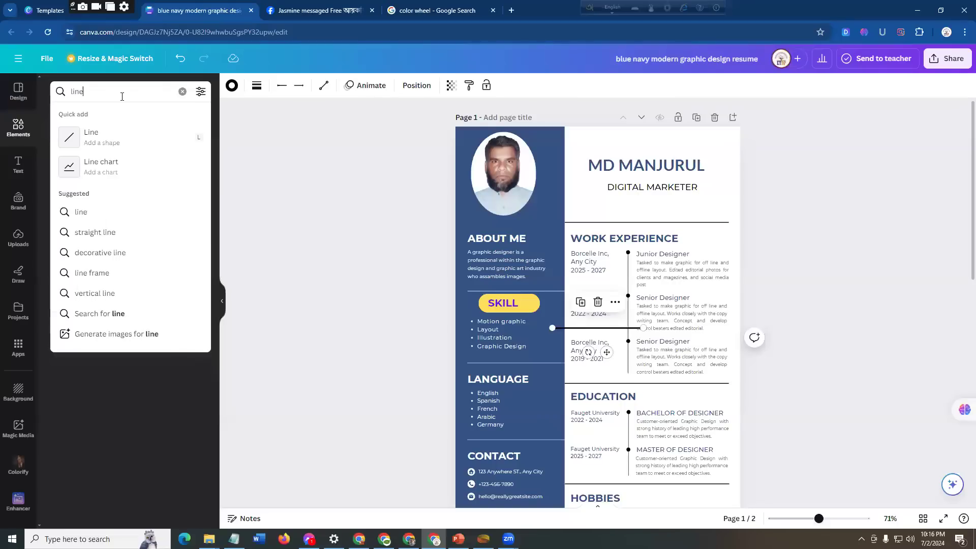
click(126, 136)
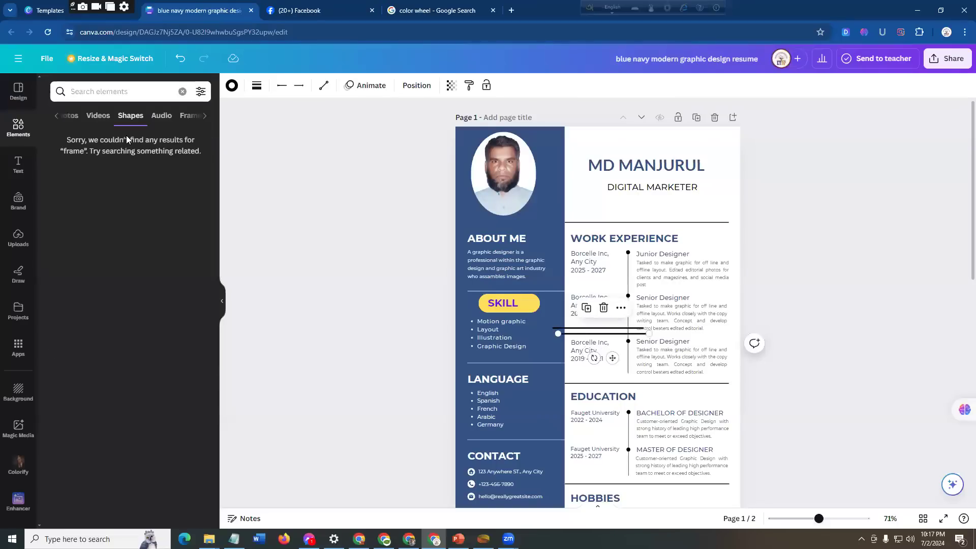
Step: Search the elements library for "shape"
click(117, 93)
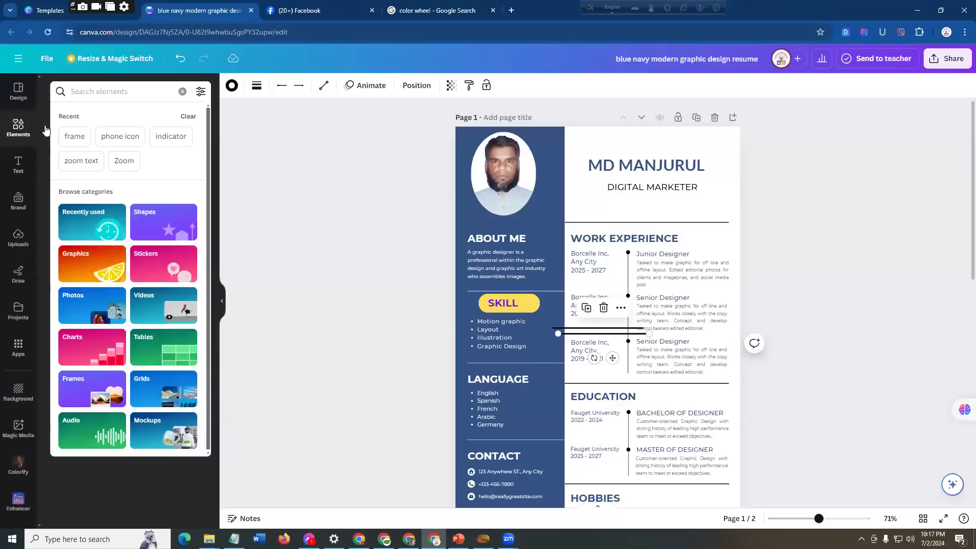
click(18, 125)
click(114, 92)
text(s)
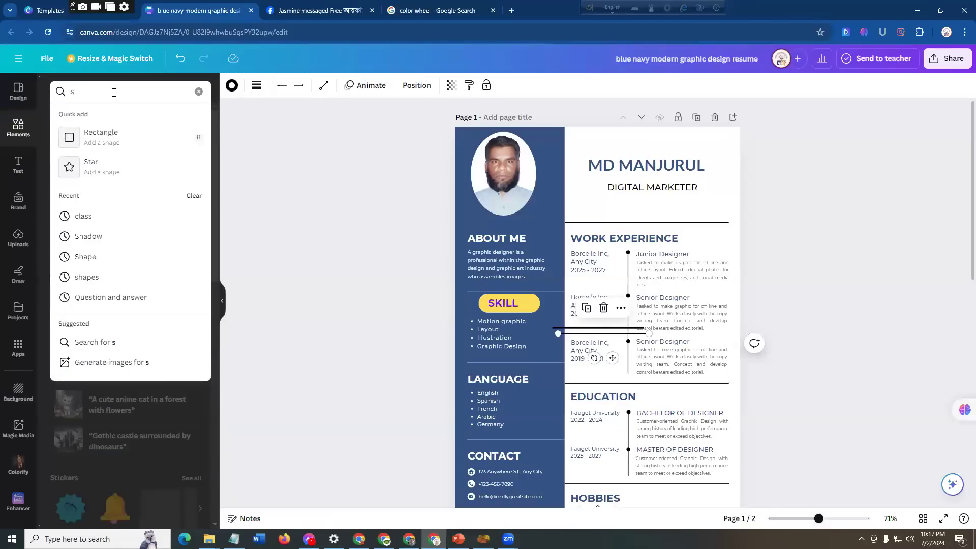
text(hape)
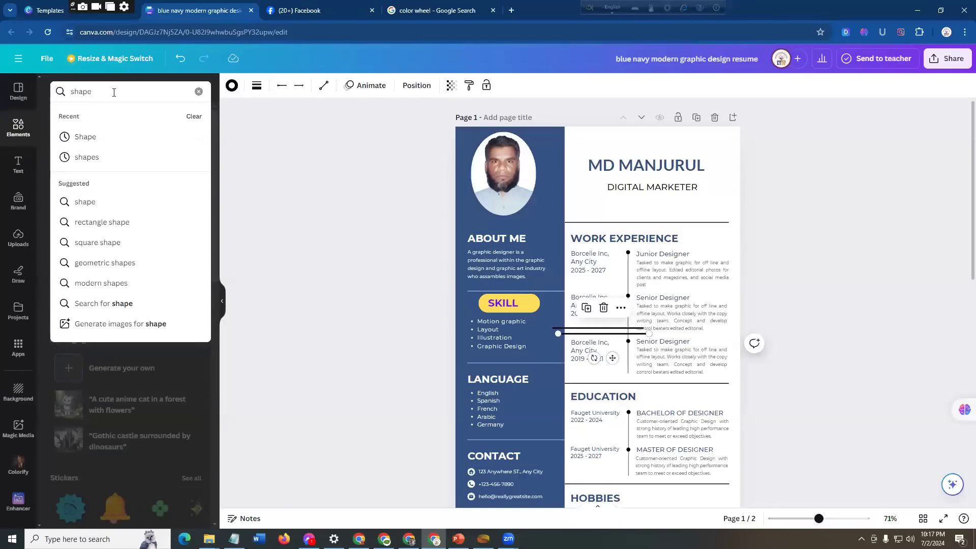
key(Return)
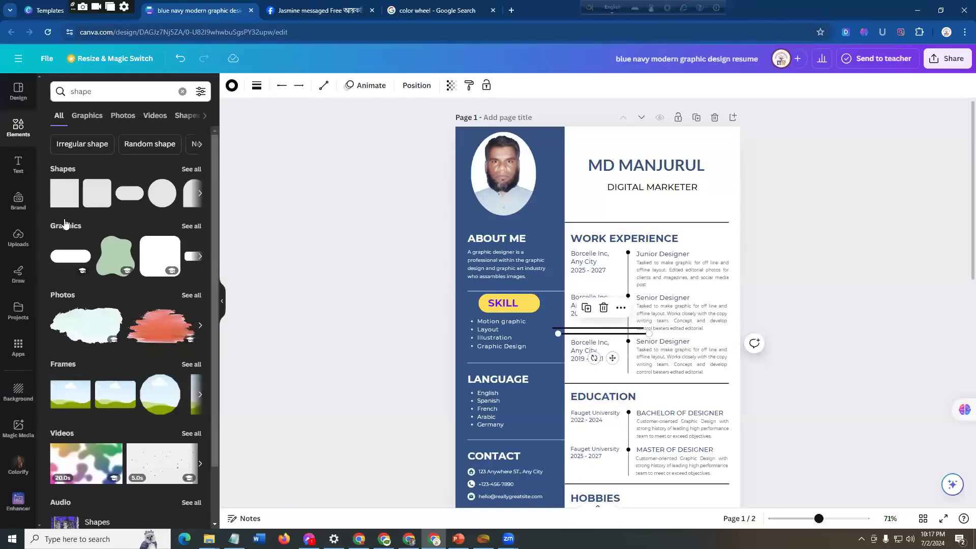
Step: Examine the result categories for "shape" and look through the previewed shapes, graphics, photos, frames, videos and audio
click(204, 117)
click(206, 117)
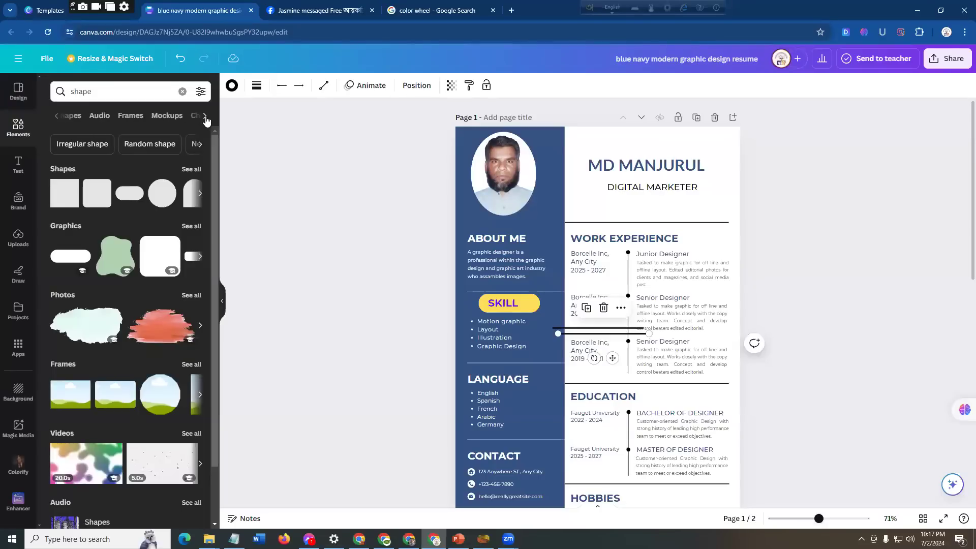
click(206, 118)
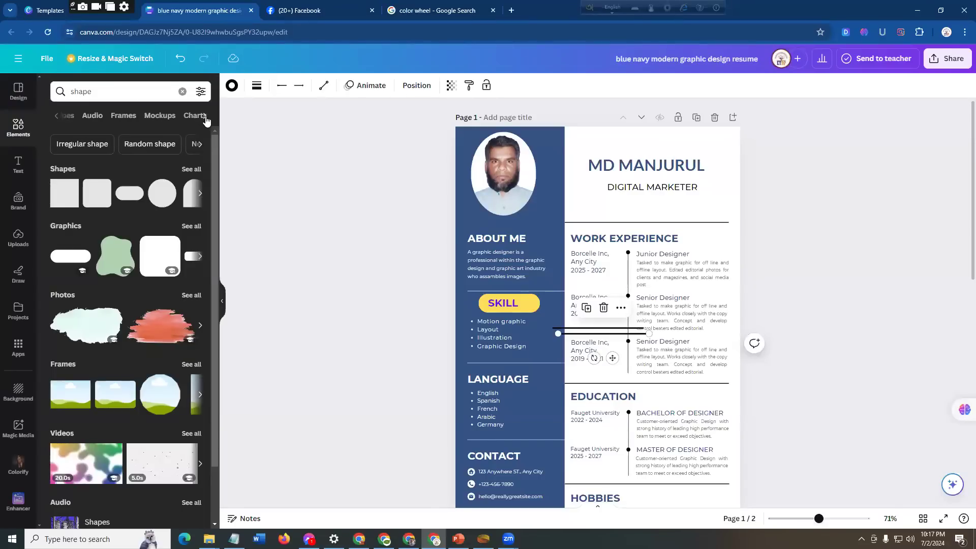
click(56, 120)
click(57, 119)
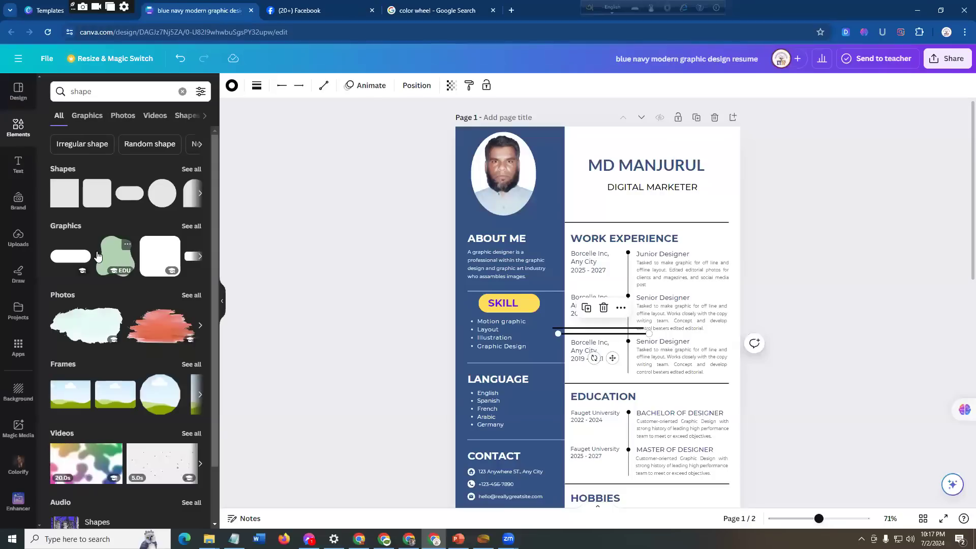
click(201, 195)
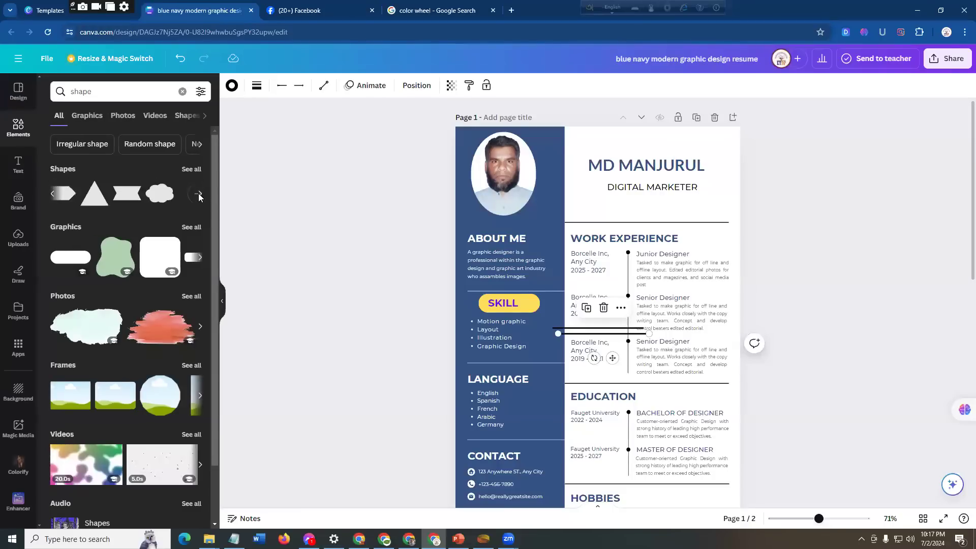
click(200, 196)
click(55, 196)
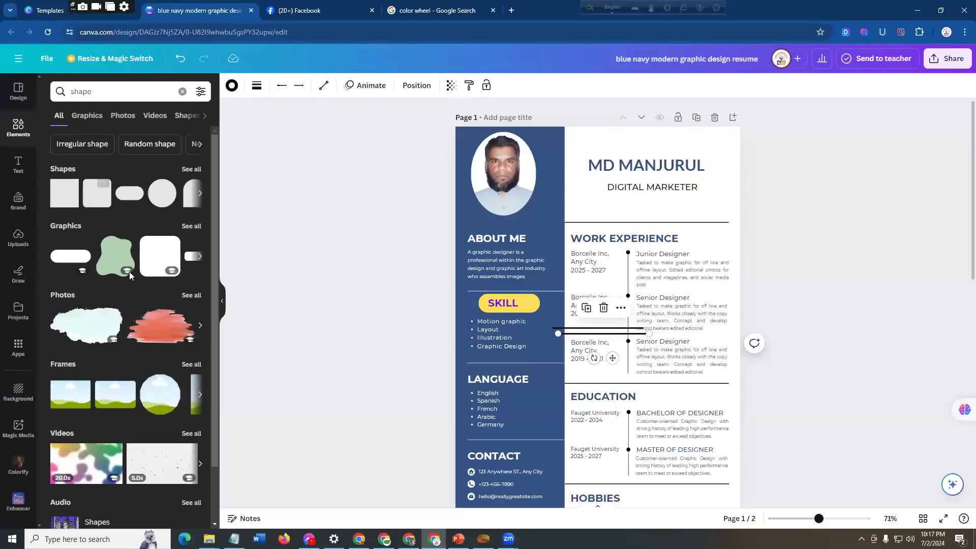
scroll(129, 272, down, 2)
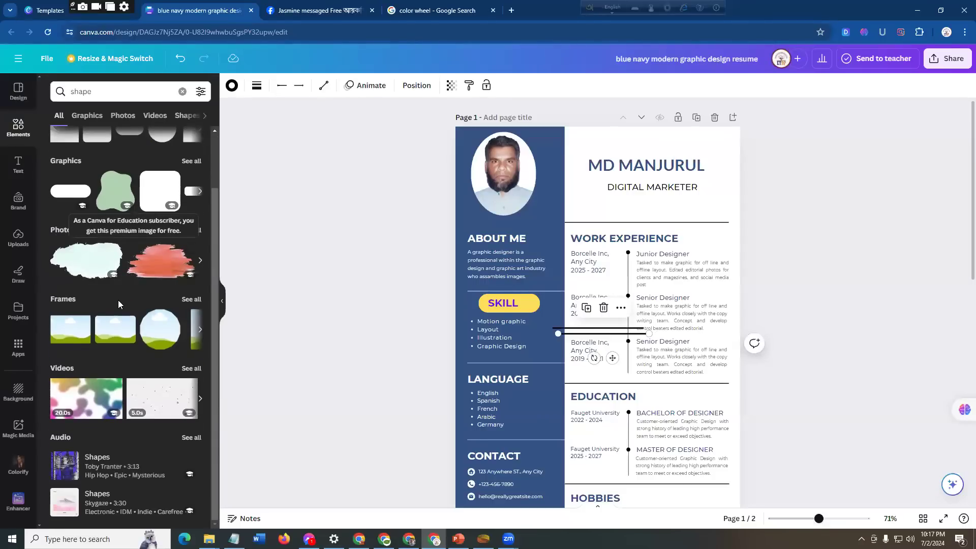
scroll(118, 299, up, 2)
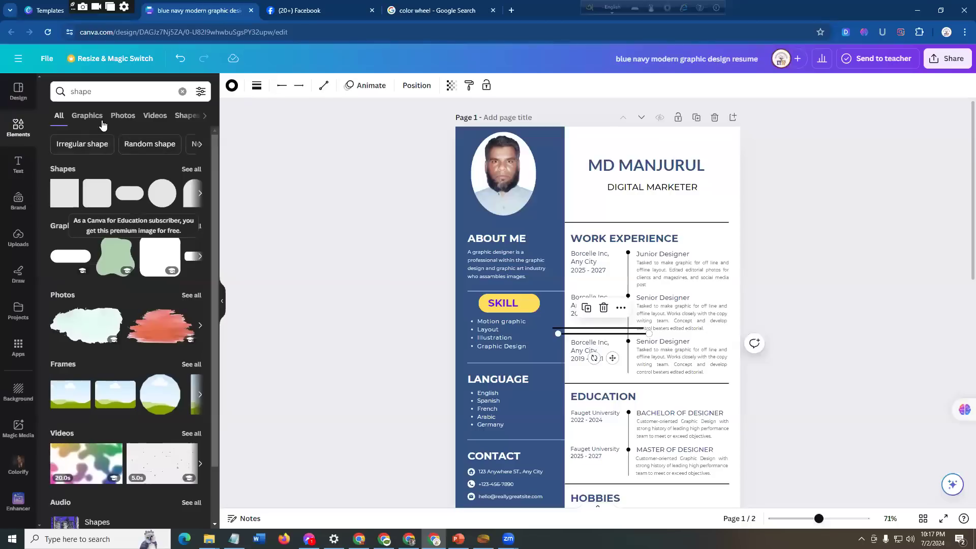
Step: Compare the Graphics, Videos, Audio and Frames results for "shape" and examine the full set of basic Shapes
click(87, 117)
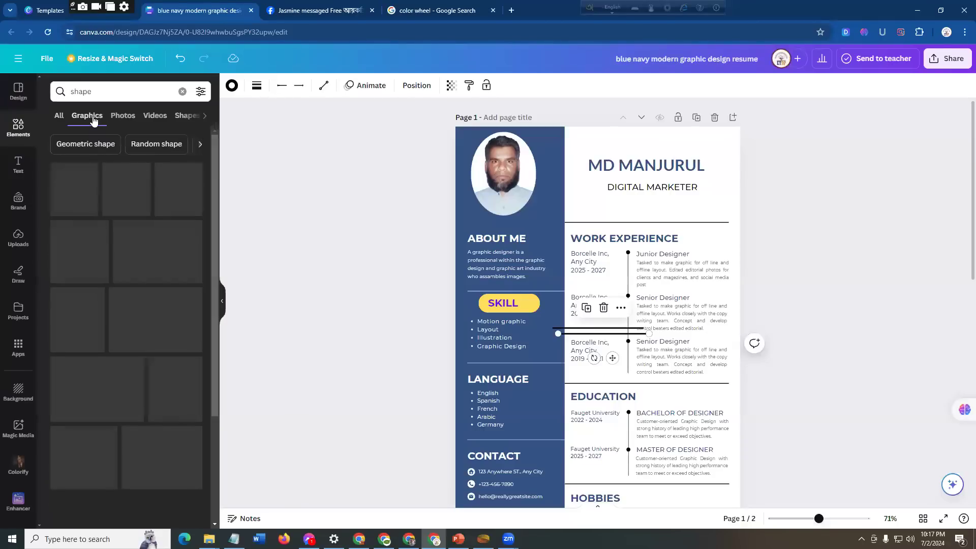
click(155, 116)
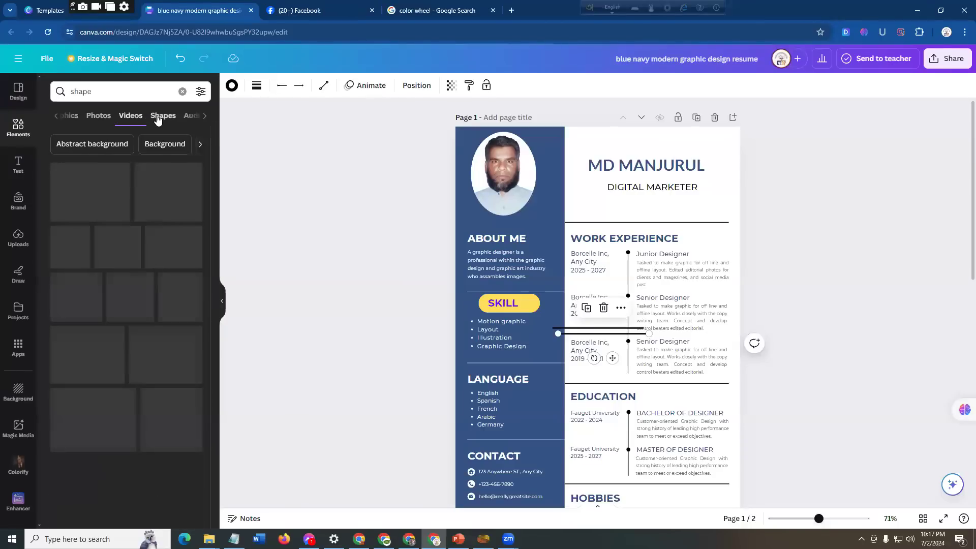
click(191, 117)
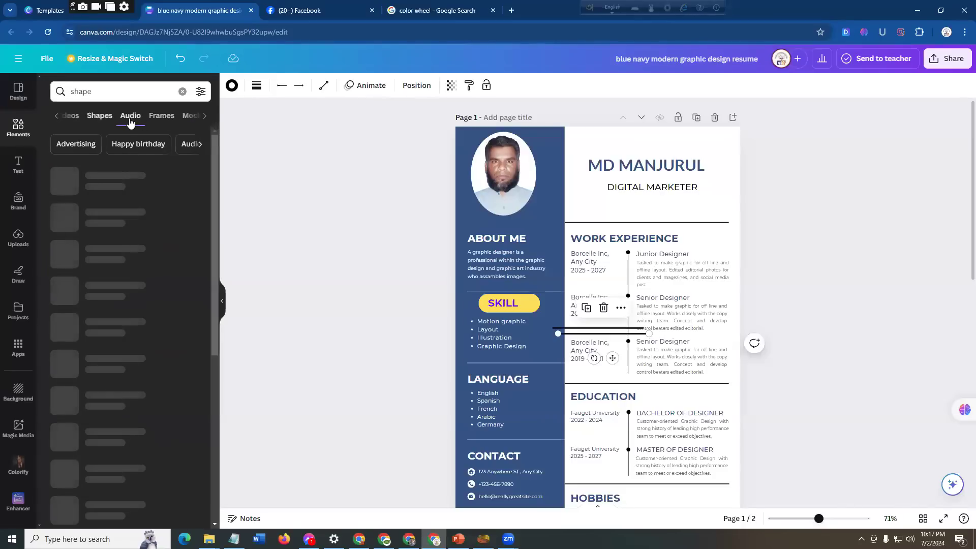
click(98, 117)
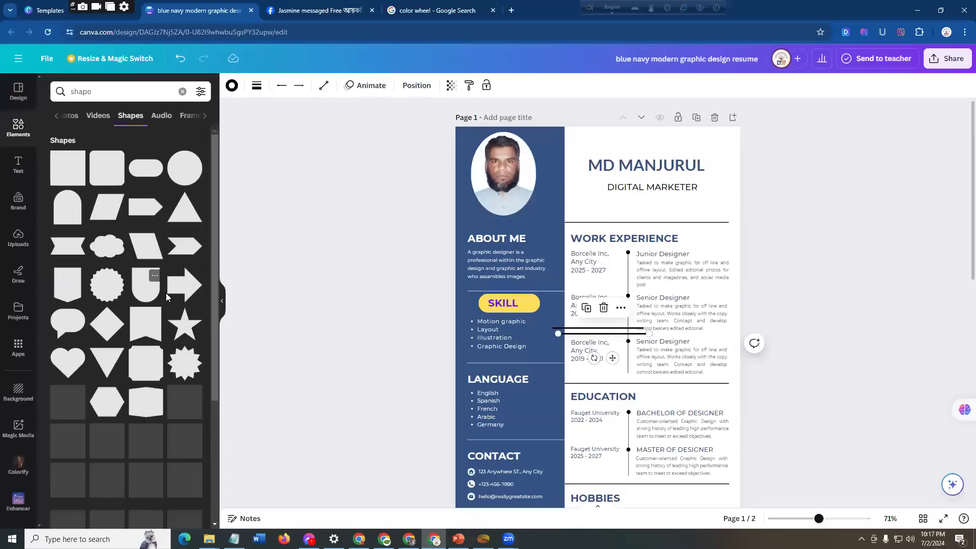
scroll(165, 296, down, 2)
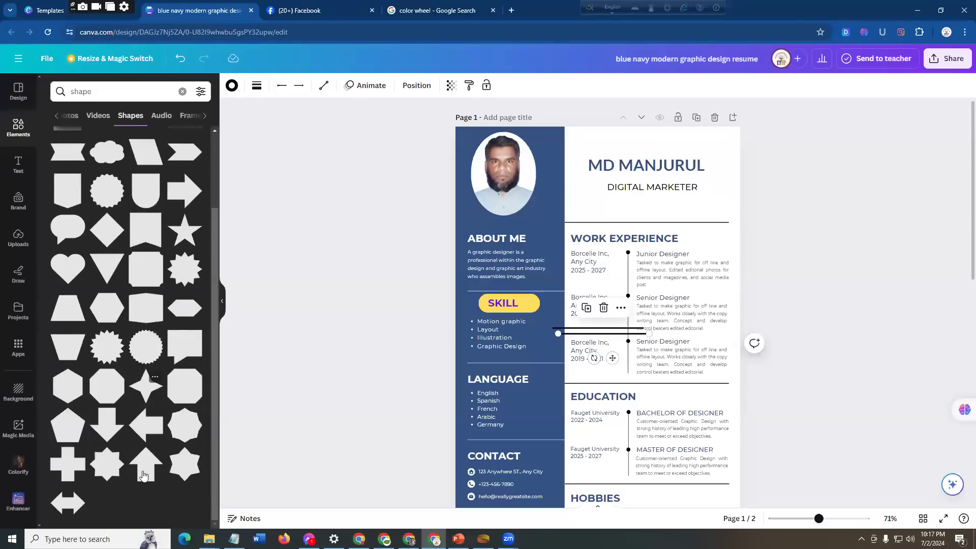
scroll(111, 421, up, 2)
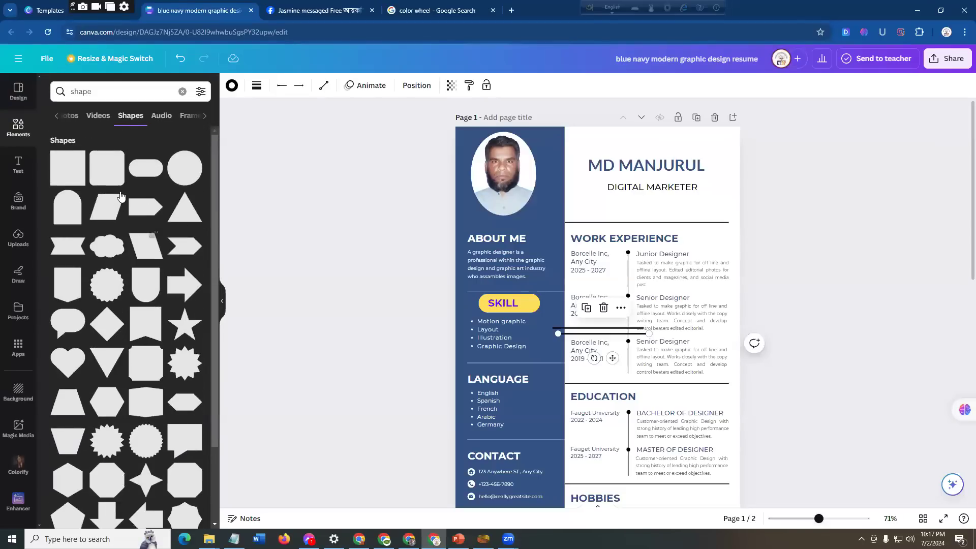
click(195, 116)
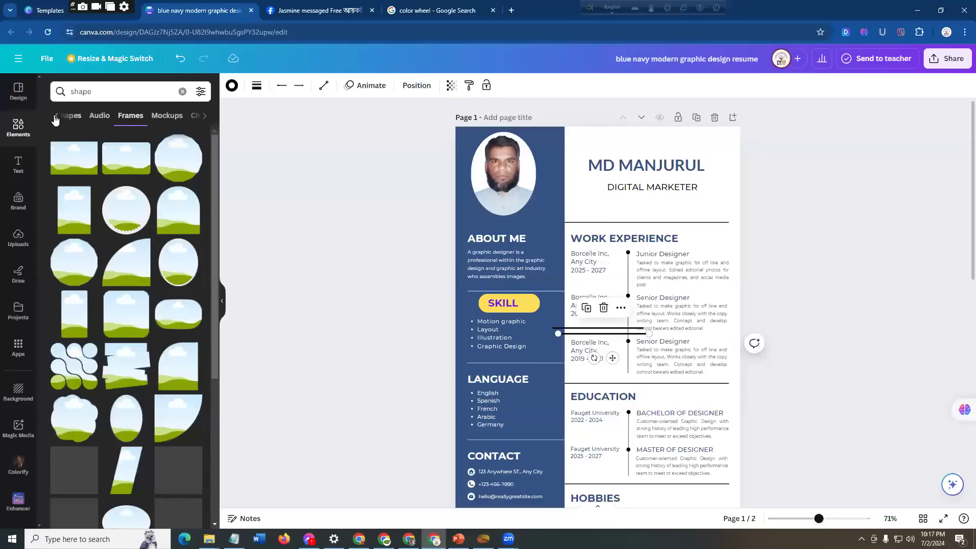
click(75, 119)
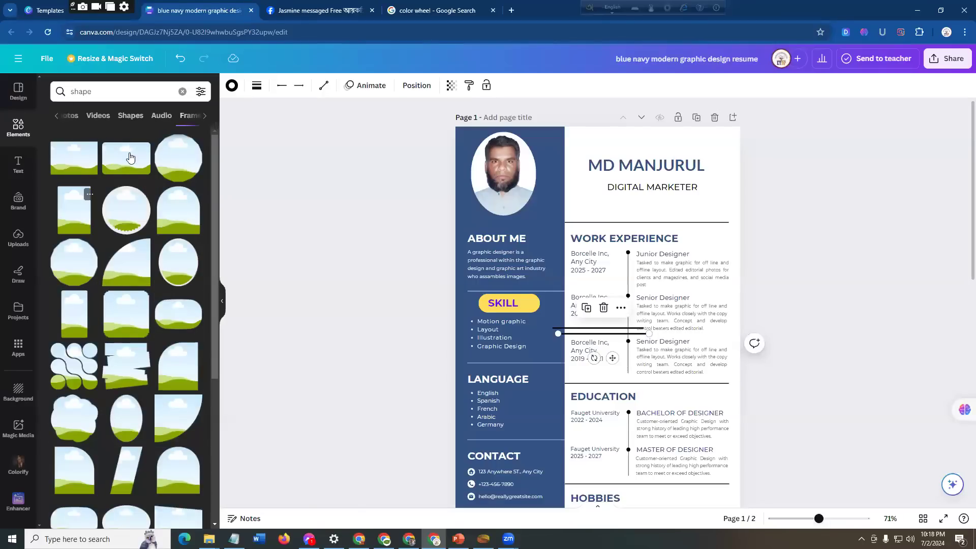
click(130, 116)
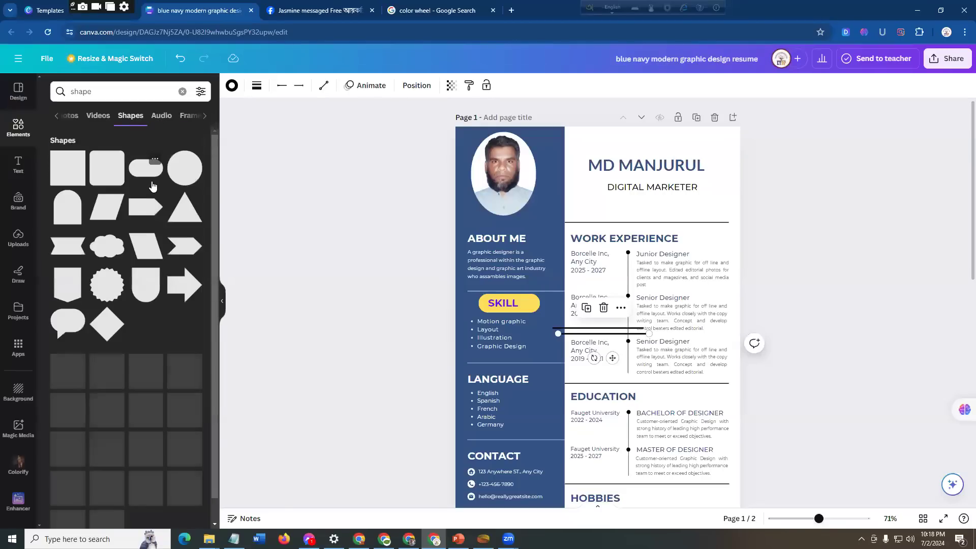
scroll(145, 239, down, 2)
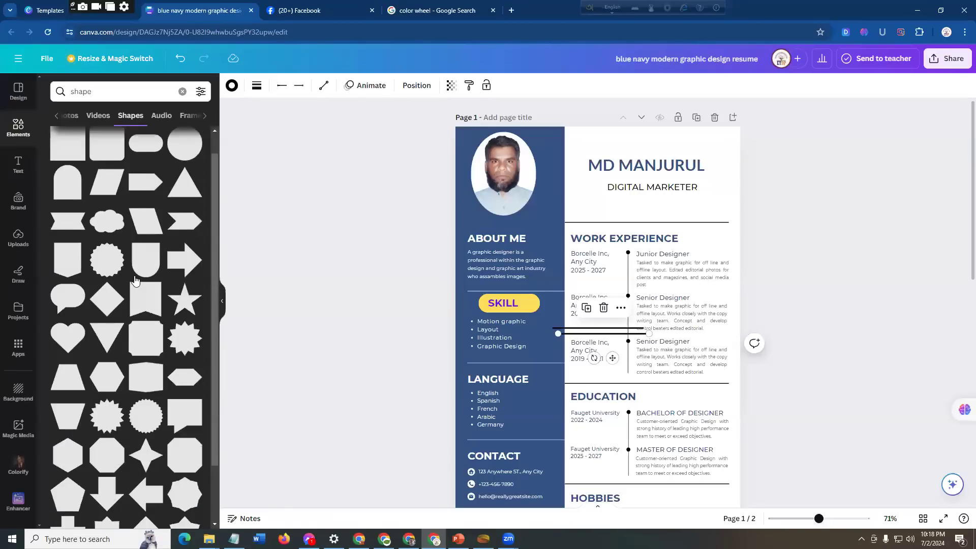
scroll(145, 243, up, 2)
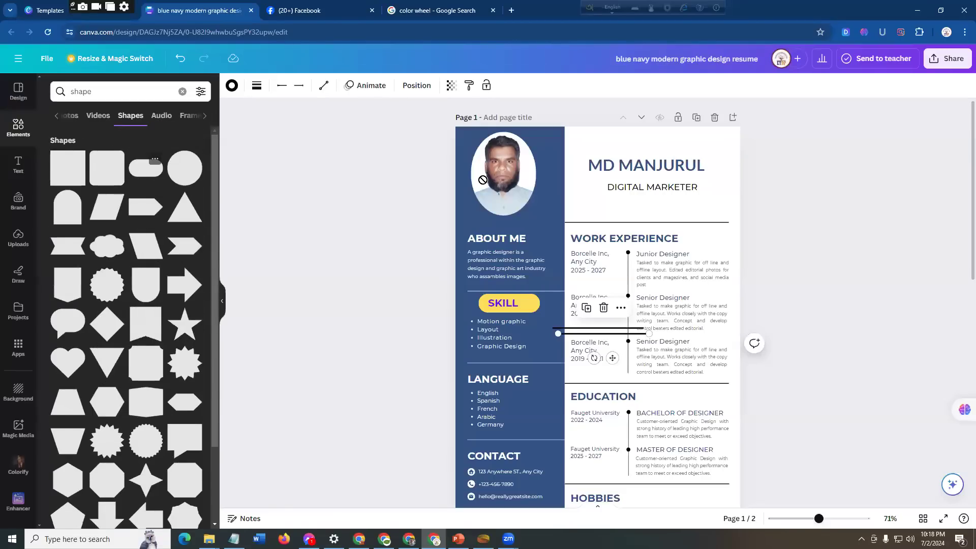
Step: Try a pill shape flattened into a thin bar over the name heading, undo the flattening and delete the shape
drag(570, 155, 610, 164)
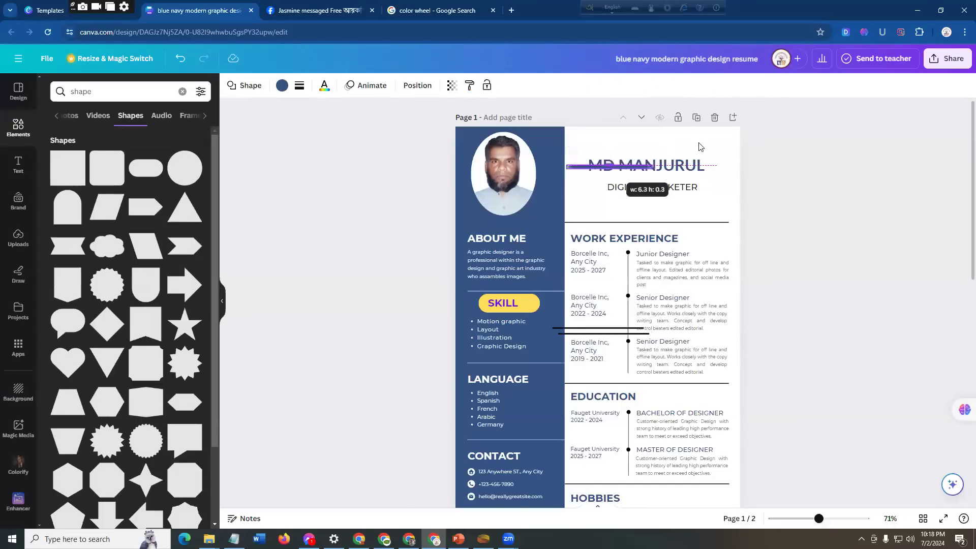
key(ctrl+z)
click(597, 164)
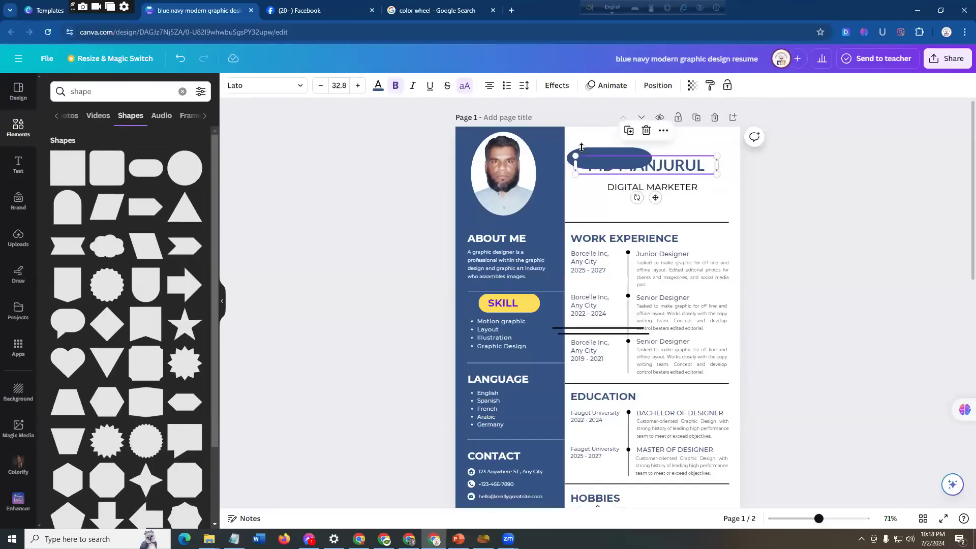
click(583, 152)
key(Delete)
Step: Add a square shape to page 1 and reduce its height to form a wide rectangle over the EDUCATION heading
click(71, 170)
drag(600, 281, 599, 316)
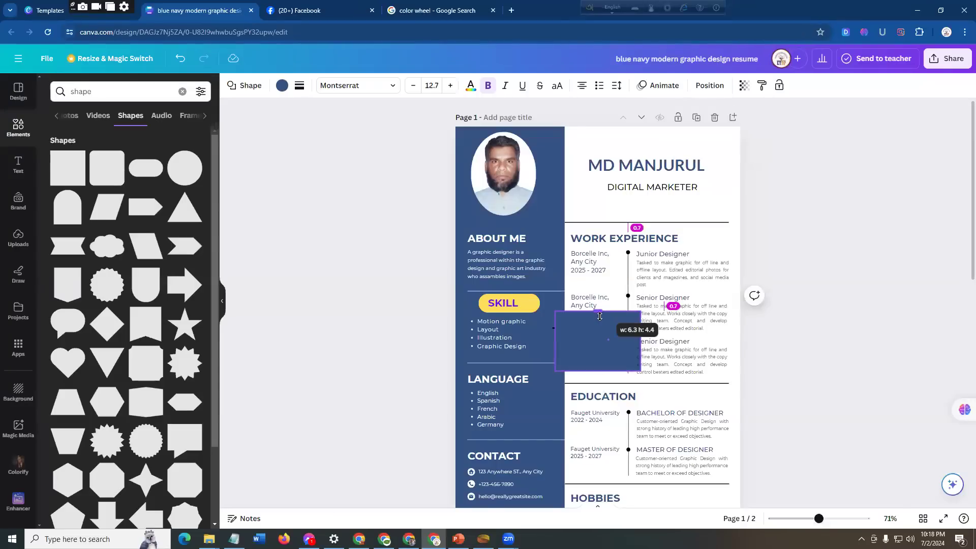
drag(603, 364, 606, 371)
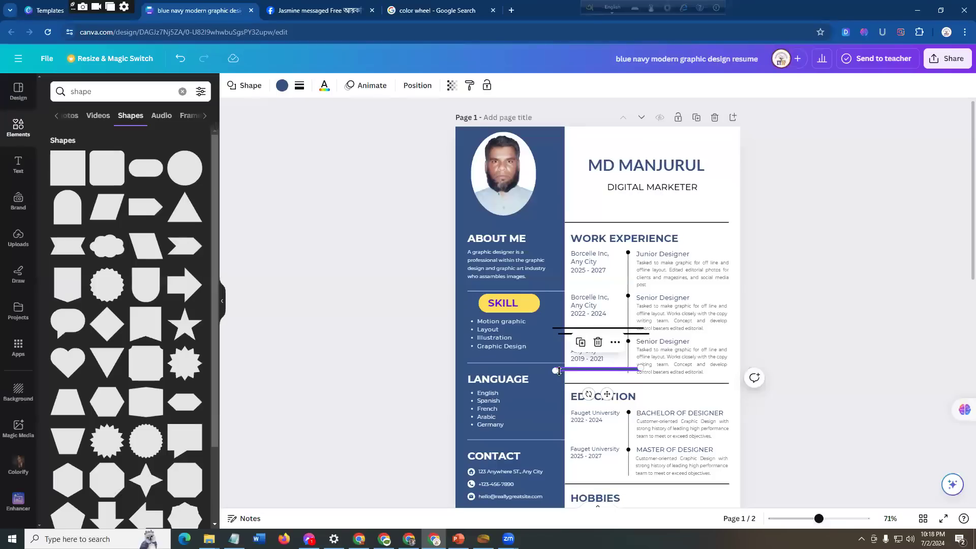
drag(597, 371, 593, 398)
double_click(592, 398)
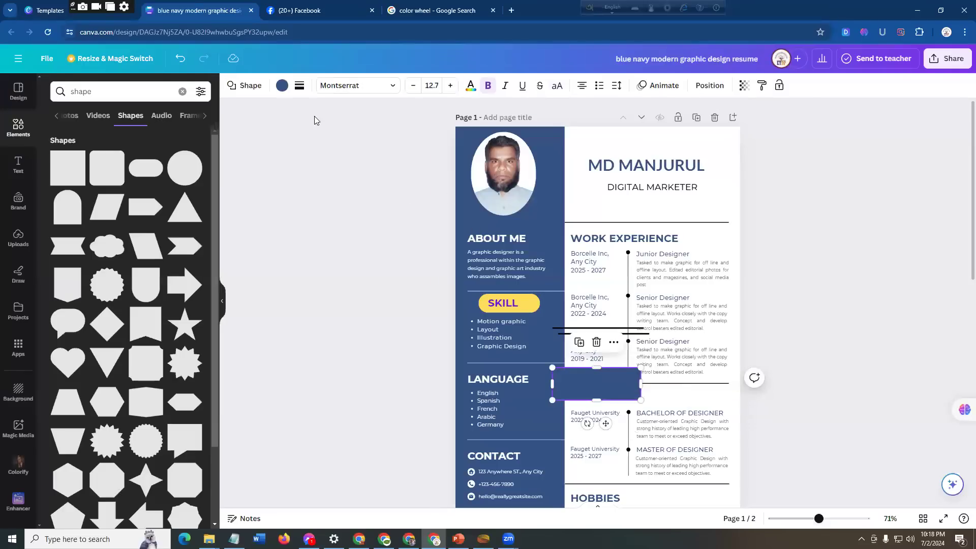
Step: Fill the rectangle with white and reduce its height to a narrow bar beside the EDUCATION heading
click(281, 86)
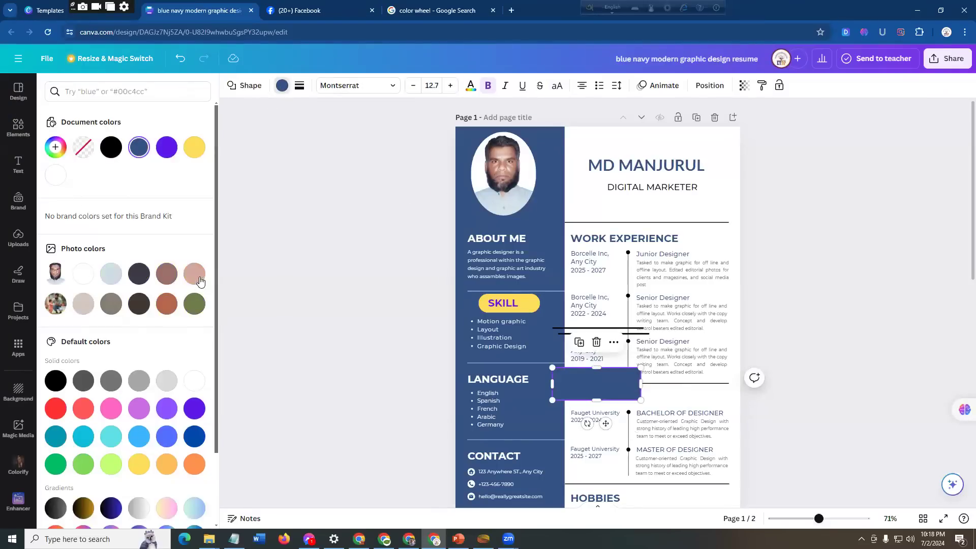
click(55, 178)
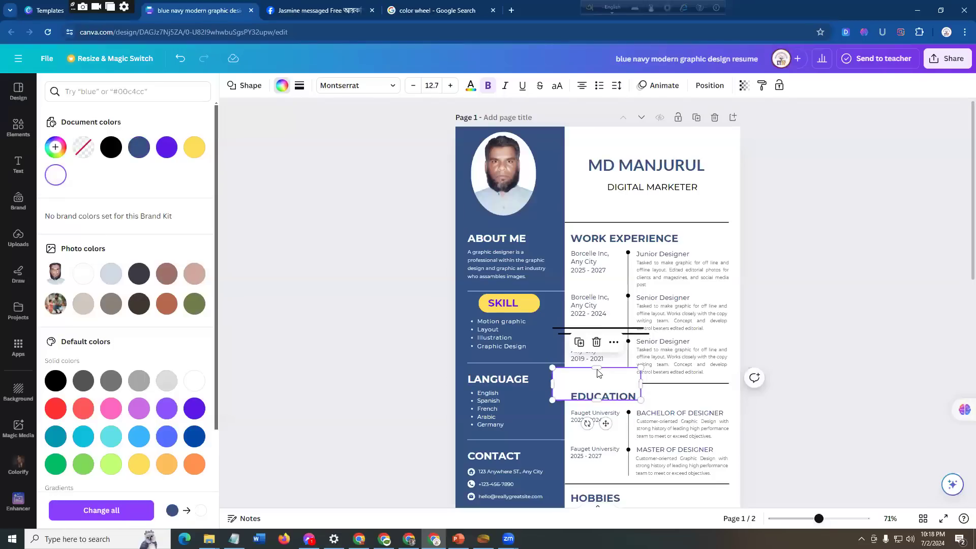
drag(597, 373, 600, 393)
click(610, 403)
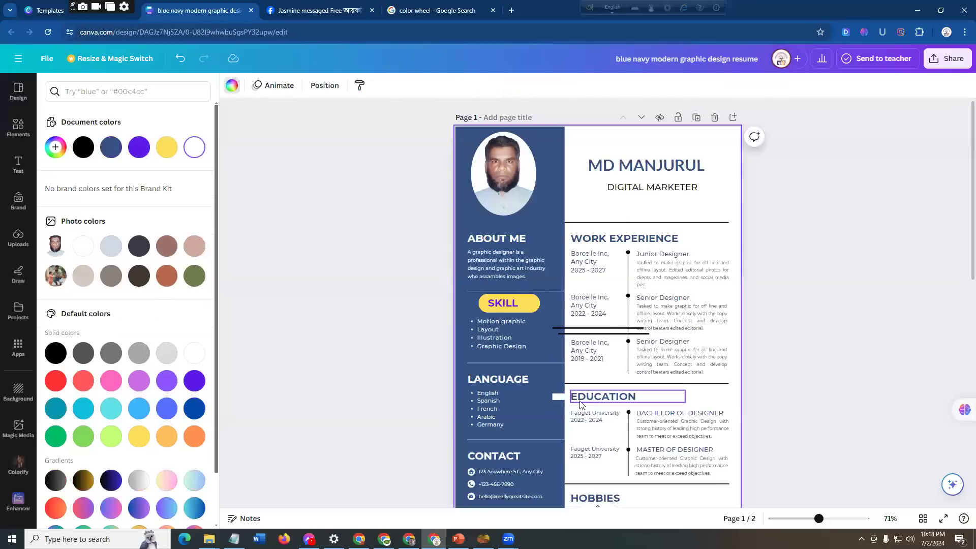
Step: Move the white bar beneath the SKILL list and delete the existing divider line above LANGUAGE
drag(540, 393, 471, 355)
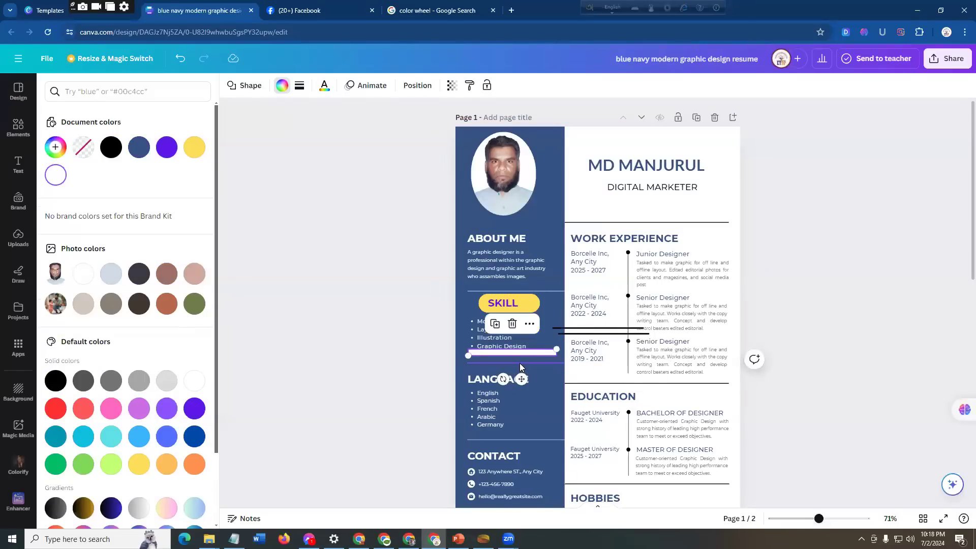
click(520, 363)
key(Delete)
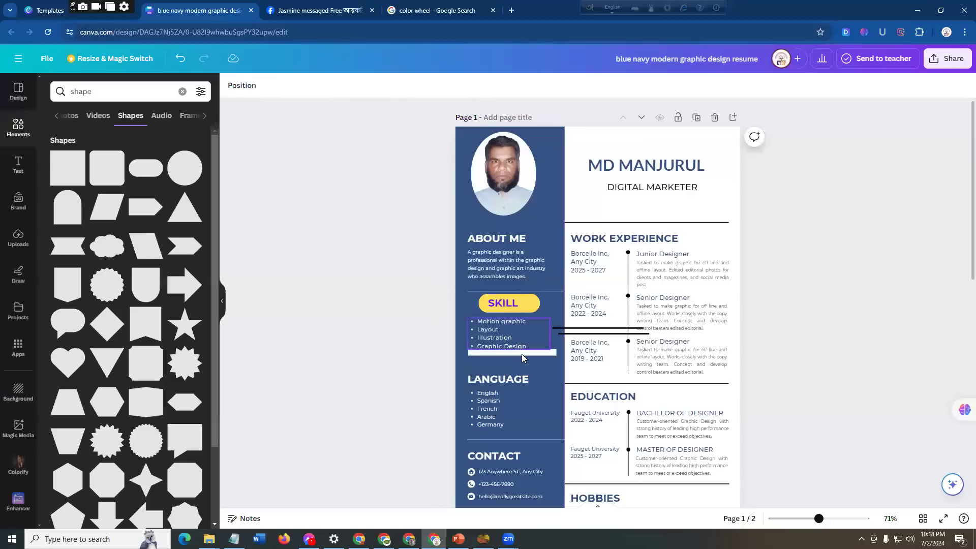
Step: Place the white bar as a thin divider above LANGUAGE and extend both of its ends across the blue sidebar
drag(523, 358, 552, 362)
click(532, 361)
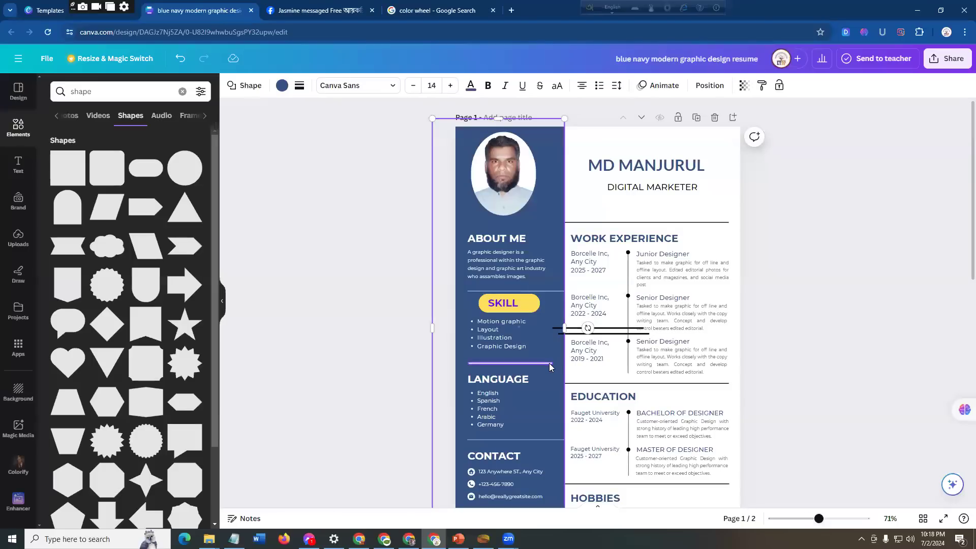
click(549, 363)
drag(549, 363, 563, 364)
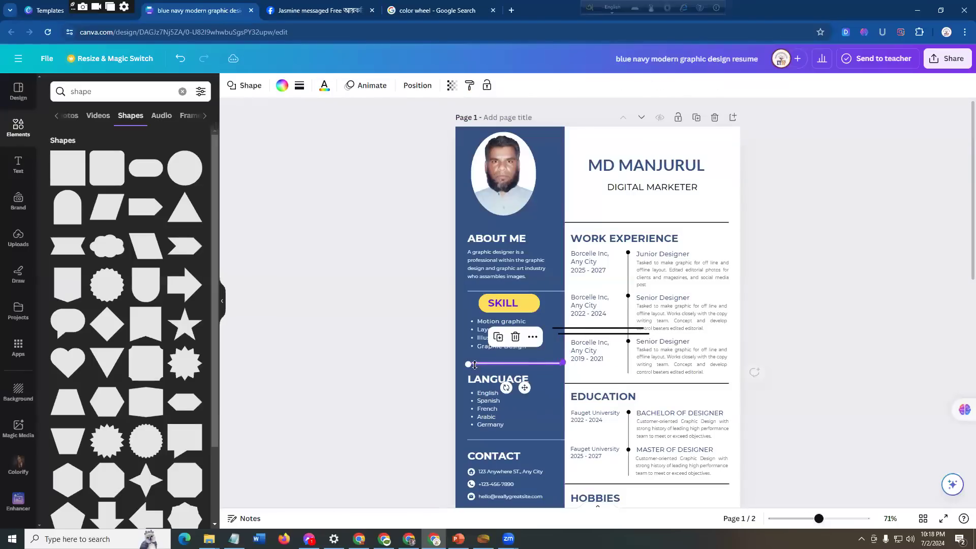
drag(464, 365, 461, 365)
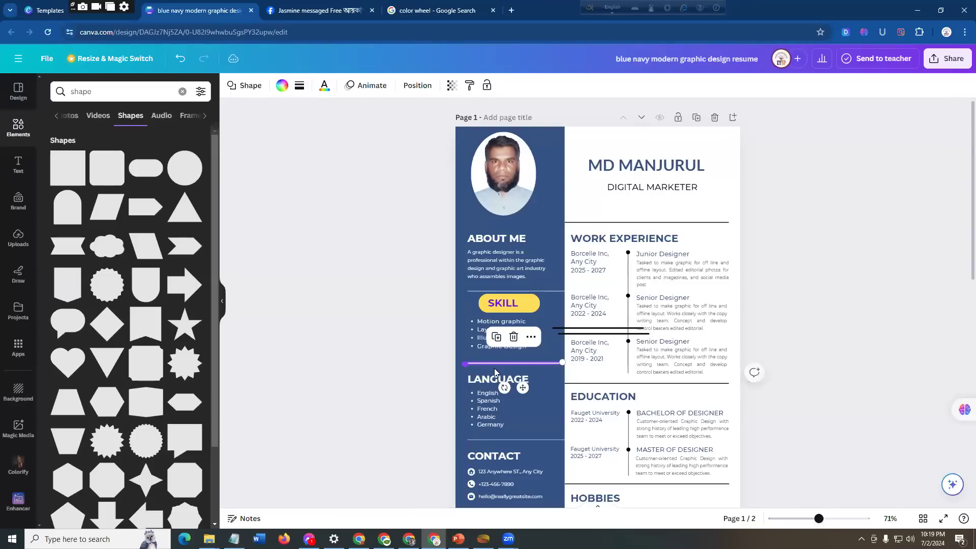
Step: Look over page 1 of the resume, from the new divider and LANGUAGE heading to the CONTACT icons and HOBBIES section
click(546, 366)
click(539, 363)
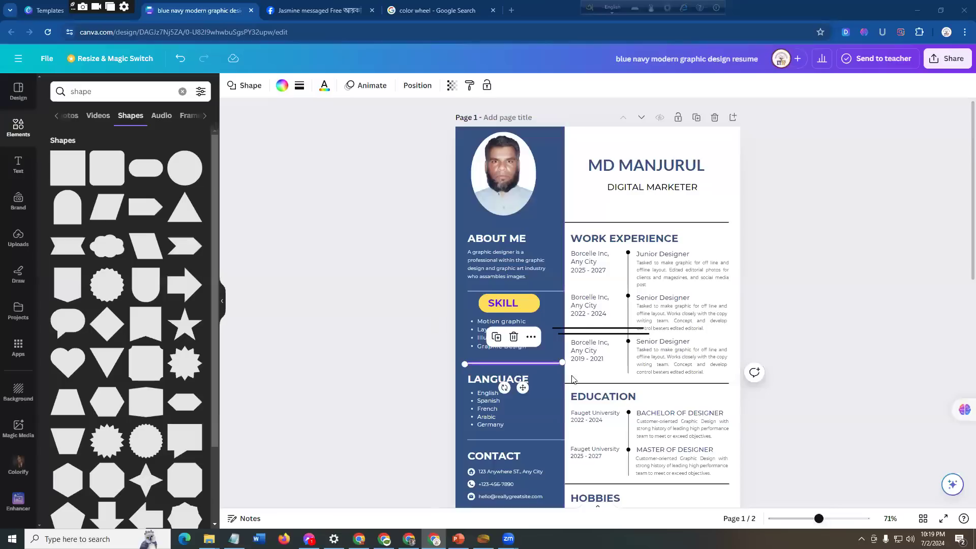
click(487, 380)
scroll(515, 456, down, 2)
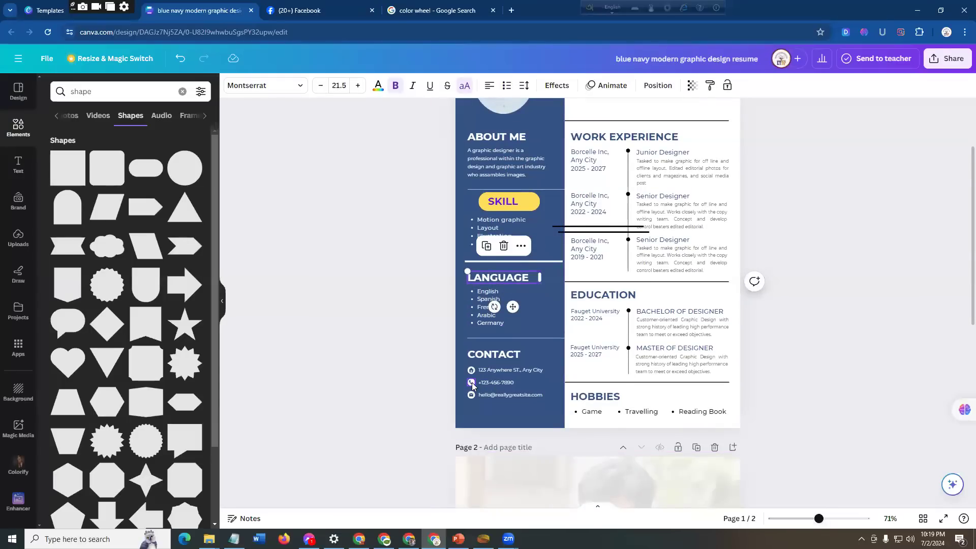
click(472, 384)
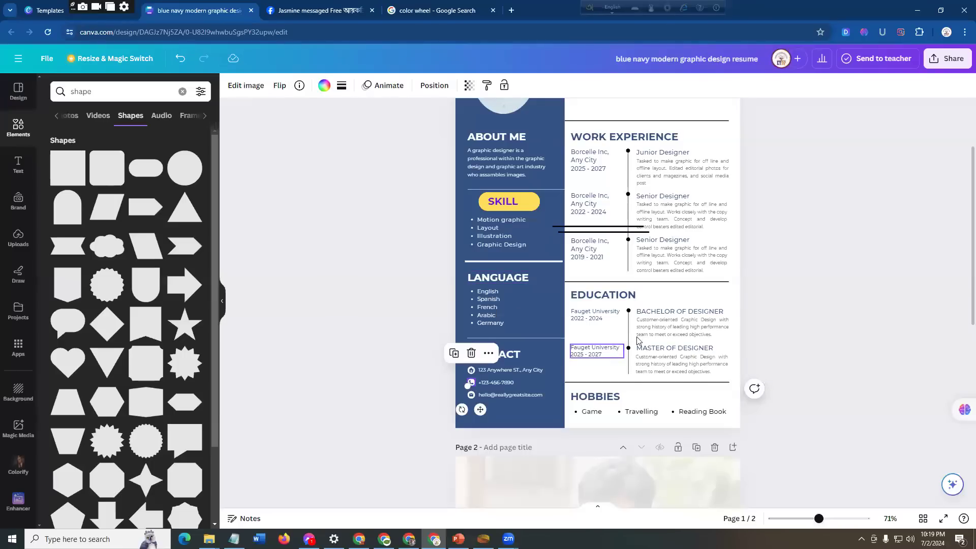
scroll(646, 240, down, 3)
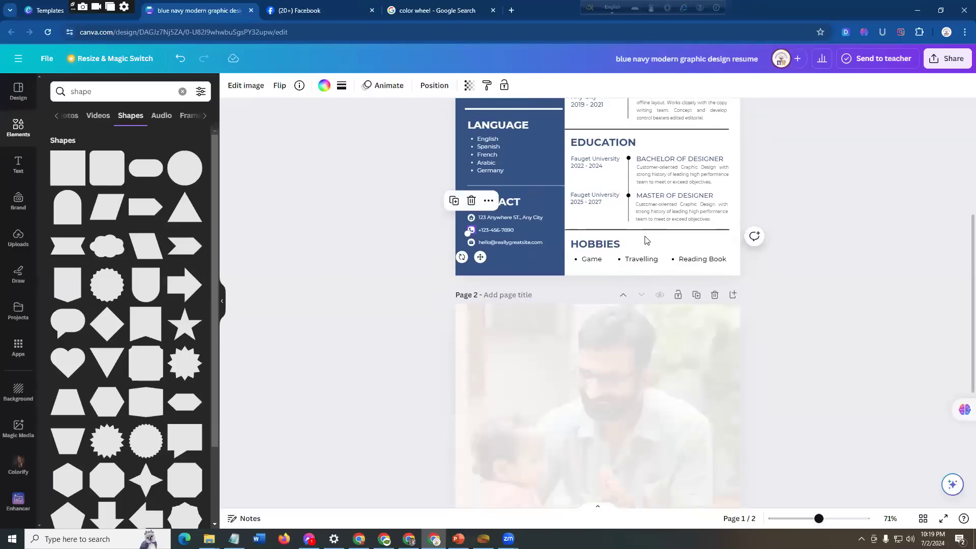
scroll(643, 254, up, 5)
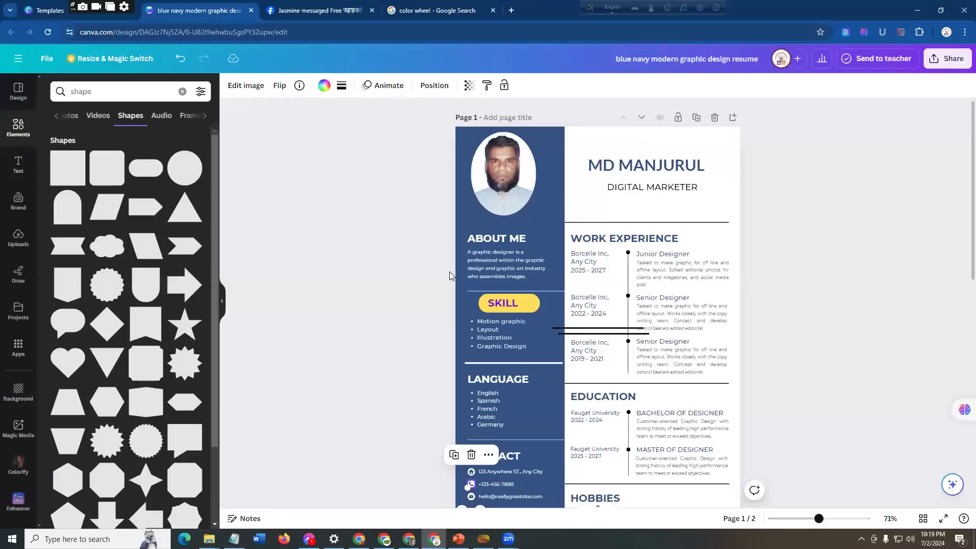
click(815, 152)
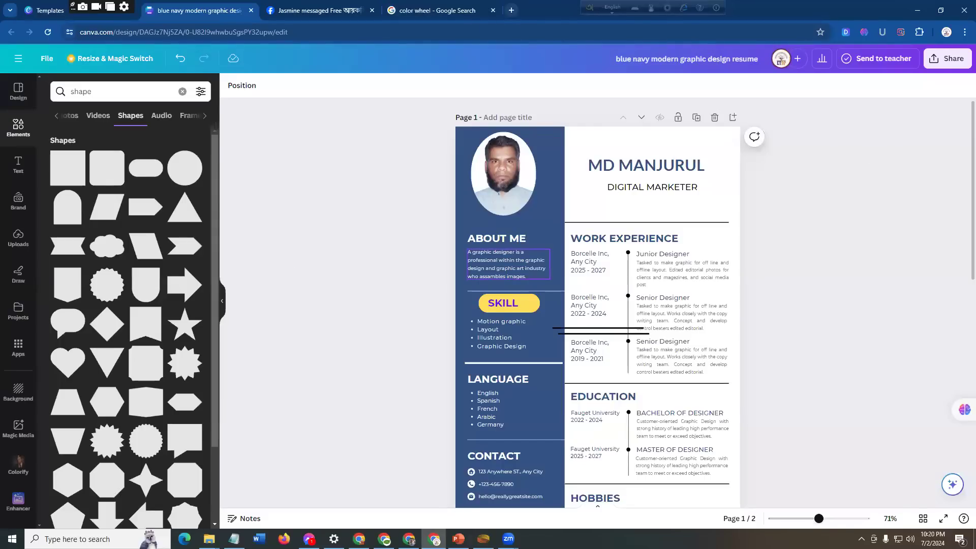
Step: Switch to the other Chrome window and open Canva's templates page in a new tab
click(409, 539)
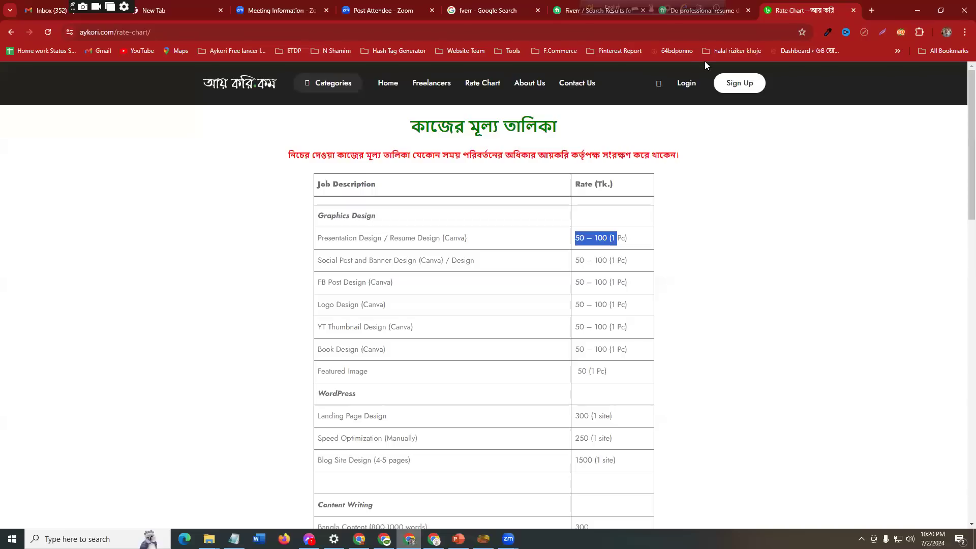
key(ctrl+t)
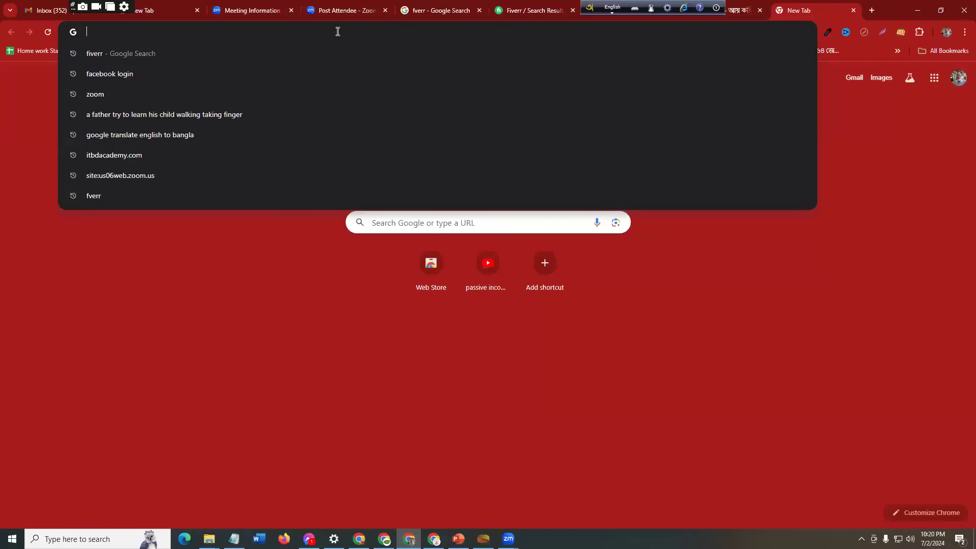
text(canva)
key(Return)
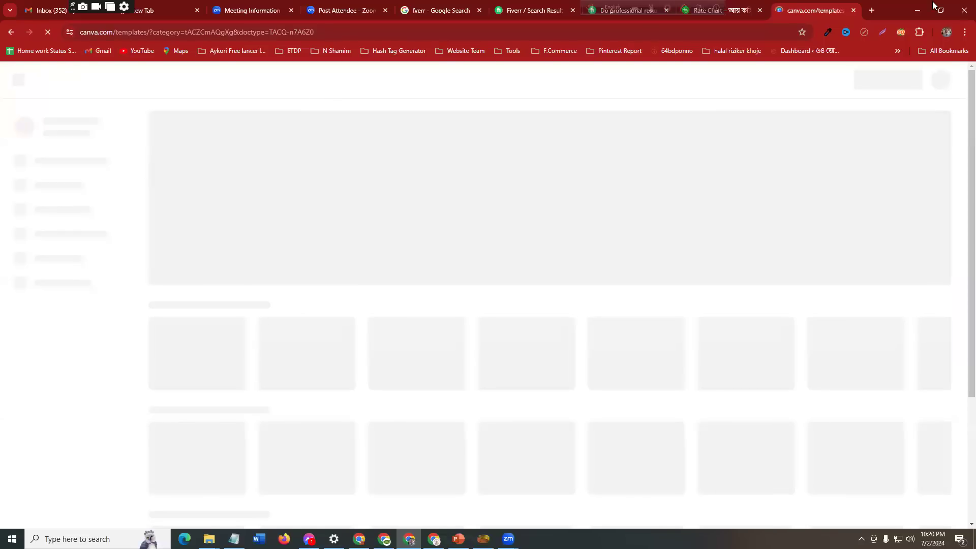
Step: Open Chrome's developer tools to display the Canva templates page in the Samsung Galaxy A51/71 mobile view
click(963, 33)
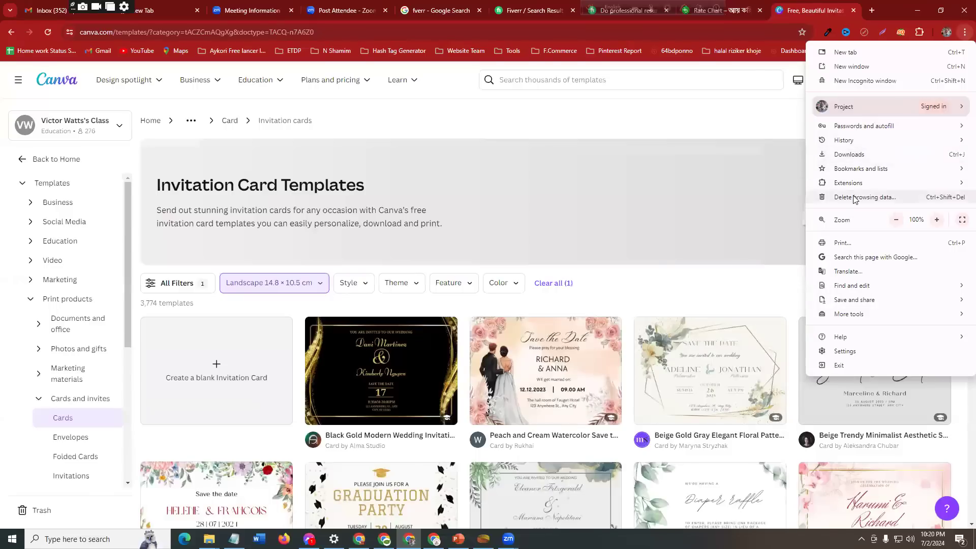
mouse_move(860, 319)
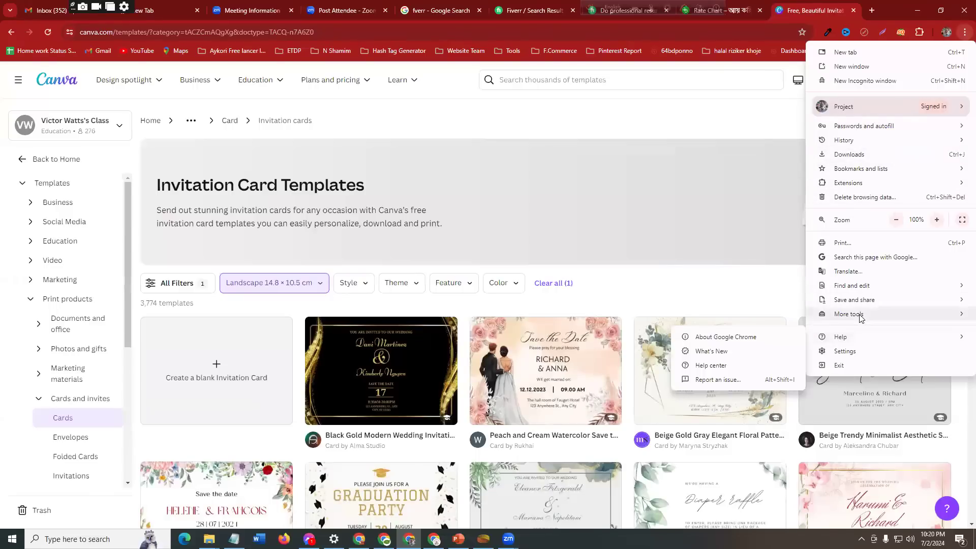
click(727, 391)
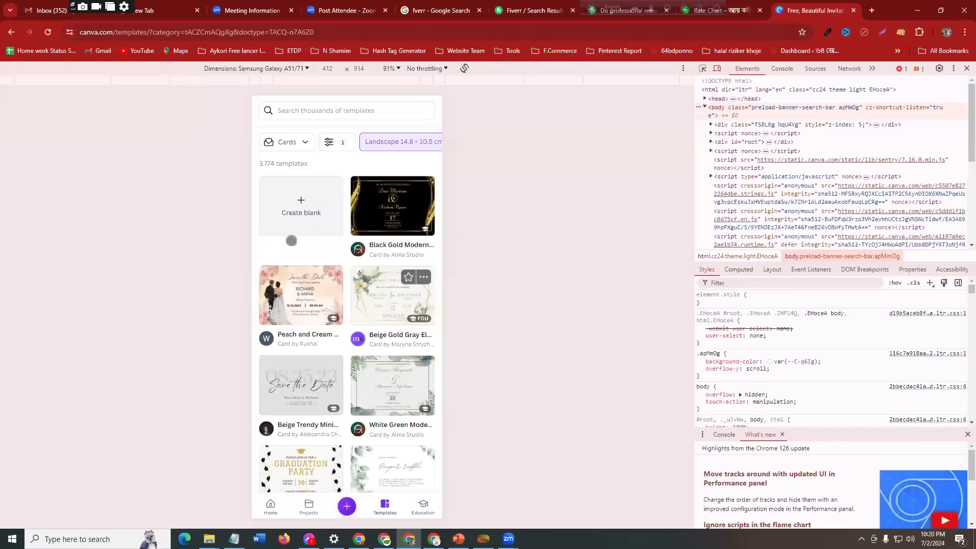
scroll(338, 270, down, 5)
scroll(338, 271, up, 5)
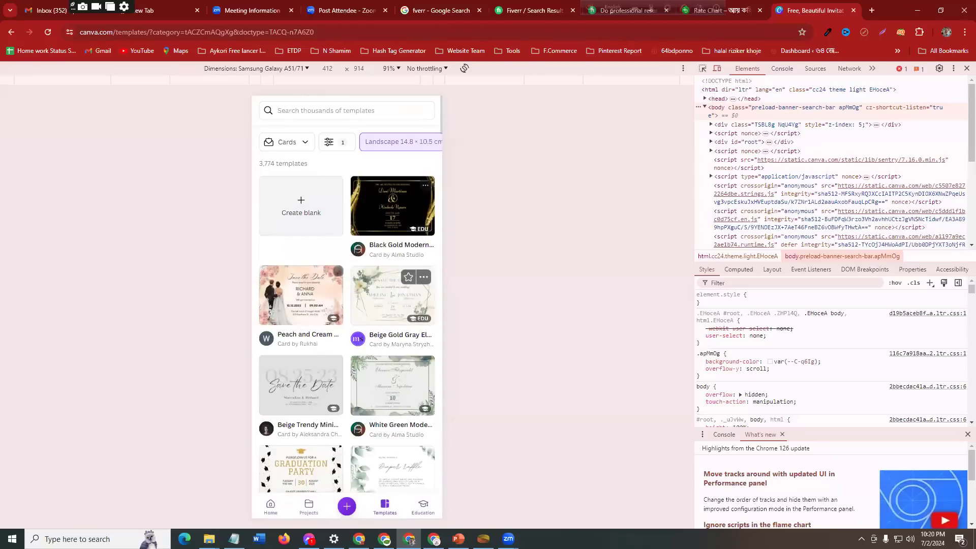
Step: Search the Canva templates for "cv design" in the mobile view
click(309, 110)
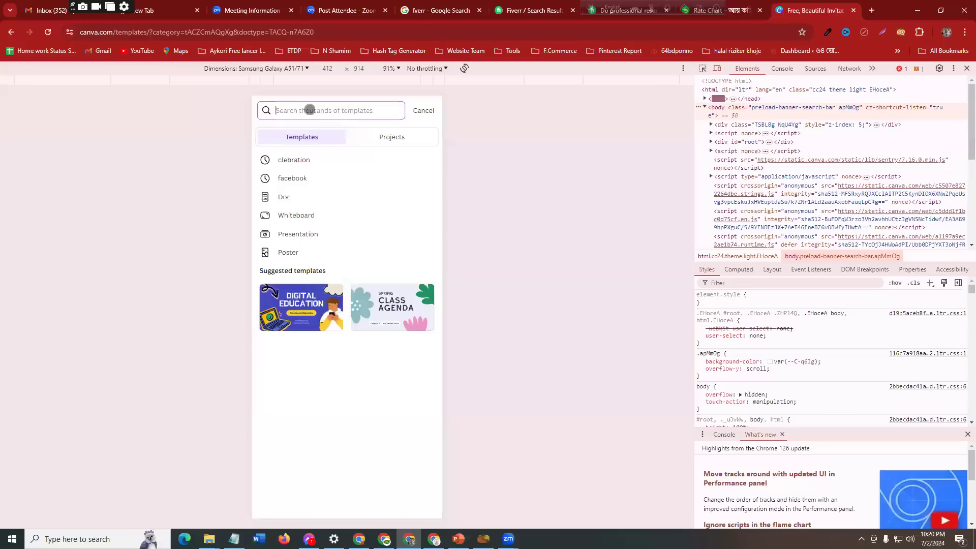
text(cv)
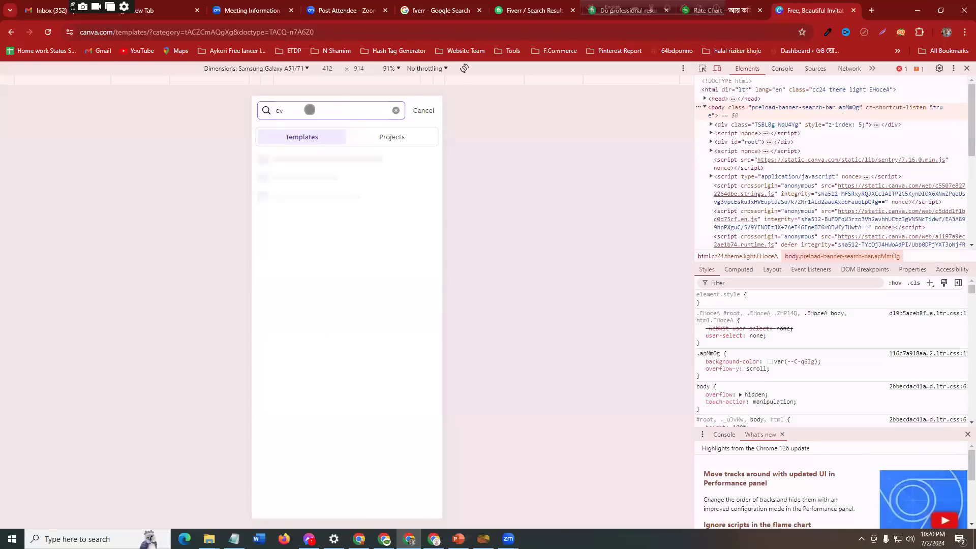
text( desigm)
key(BackSpace)
text(n)
key(Return)
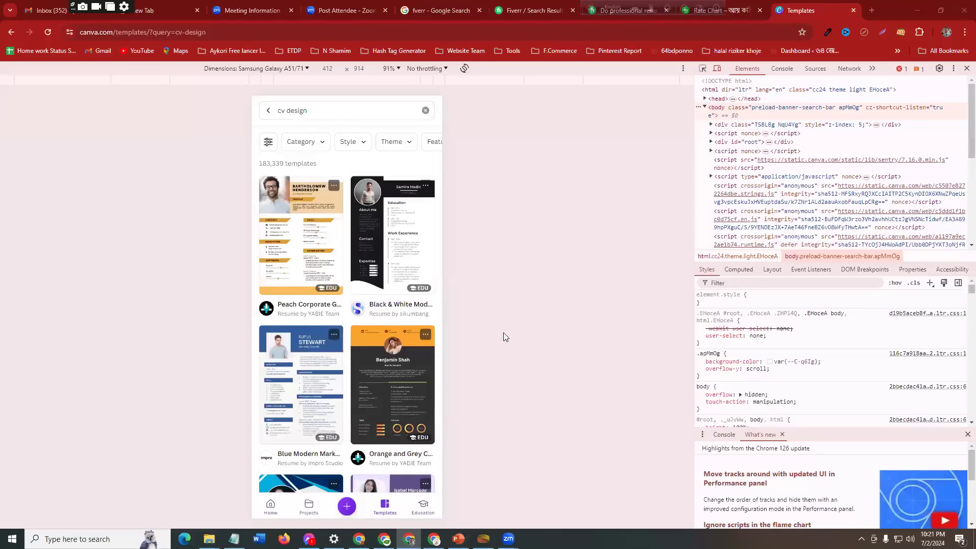
Step: Browse the CV templates and open "Blue & White Minimalist Graphics Designer CV Resume" for customizing
scroll(364, 320, down, 8)
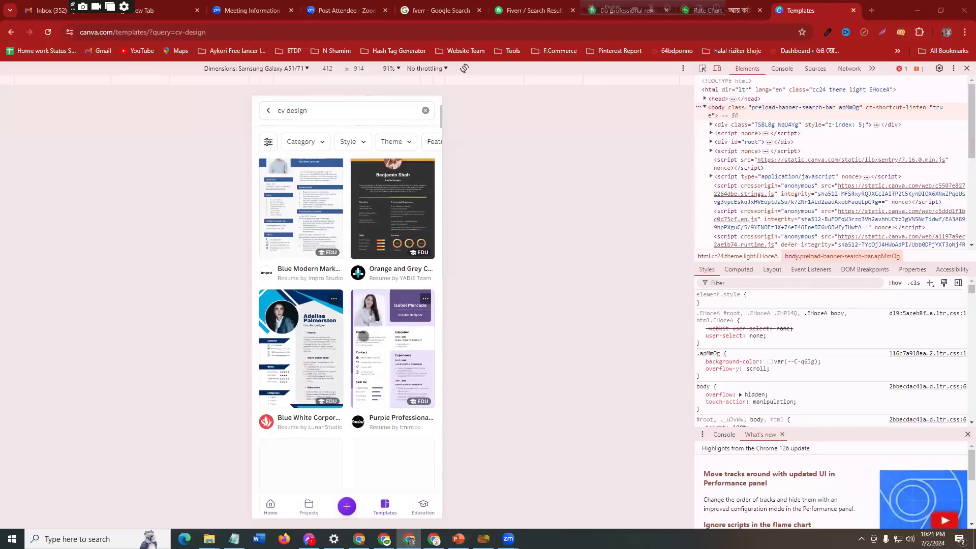
scroll(363, 336, down, 15)
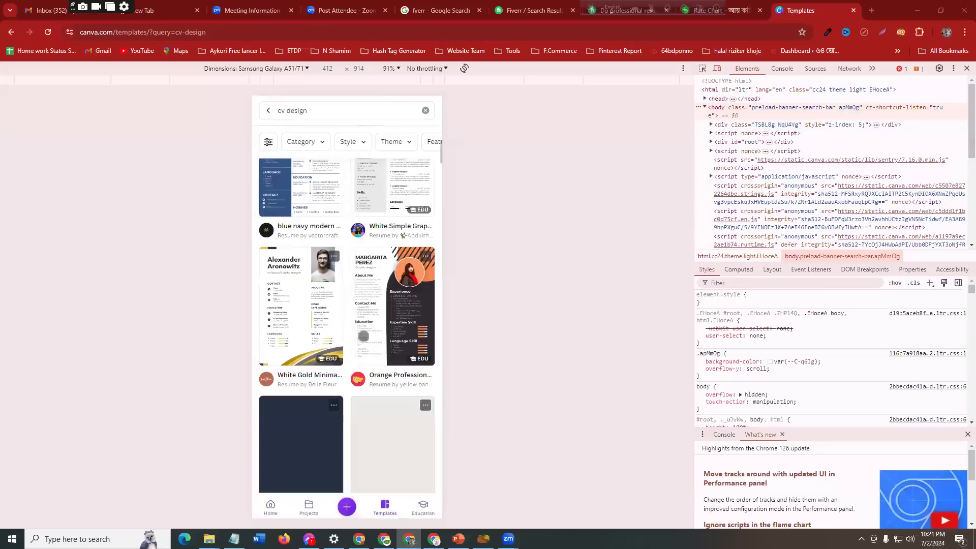
scroll(363, 336, down, 10)
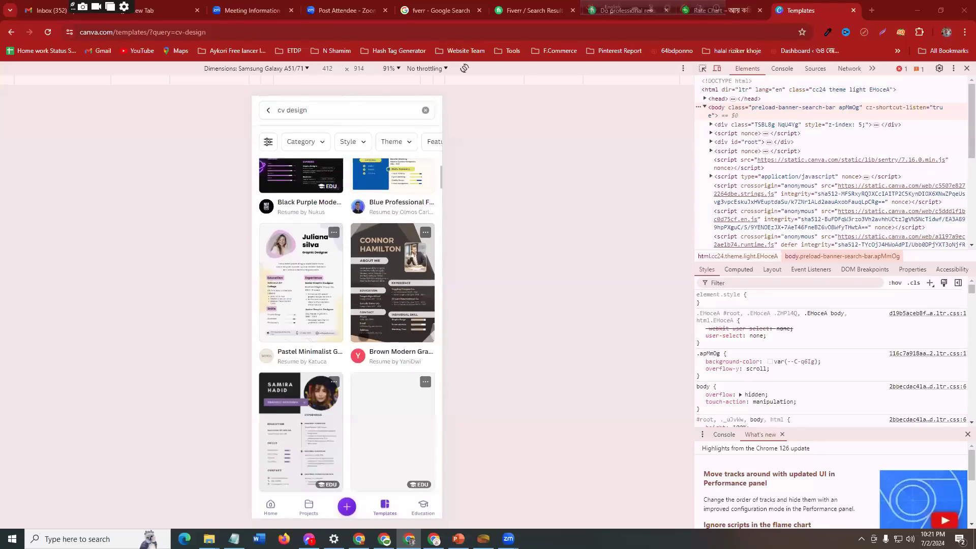
scroll(363, 337, down, 1)
scroll(363, 339, down, 13)
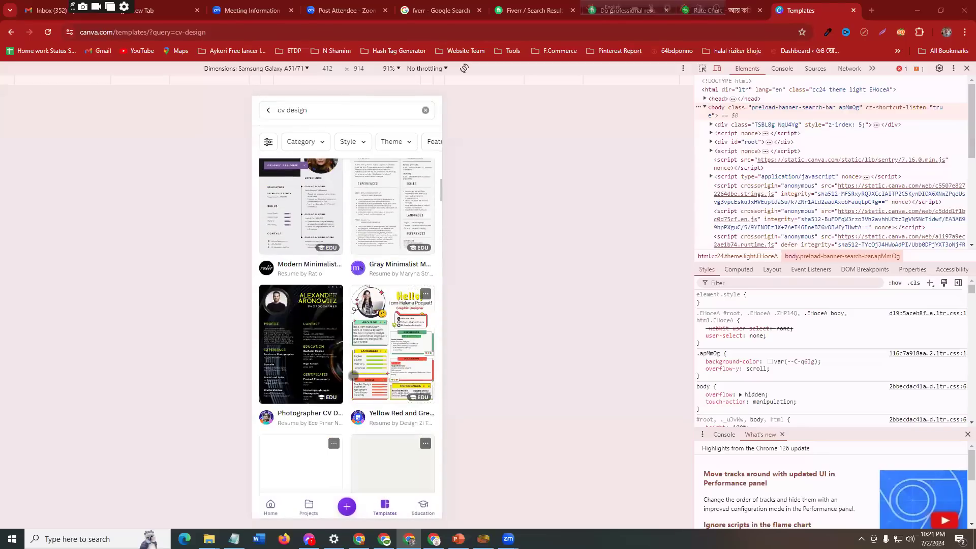
scroll(354, 378, down, 5)
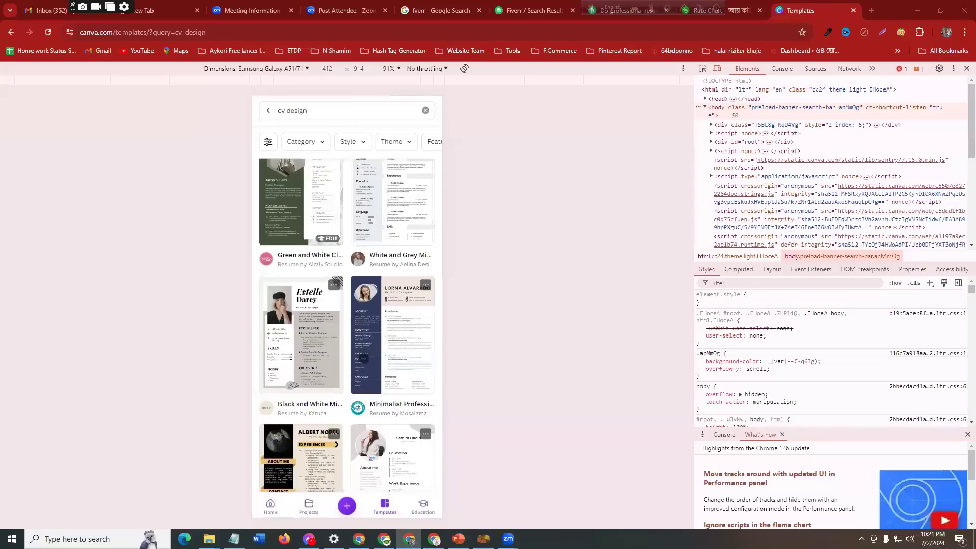
scroll(363, 358, down, 3)
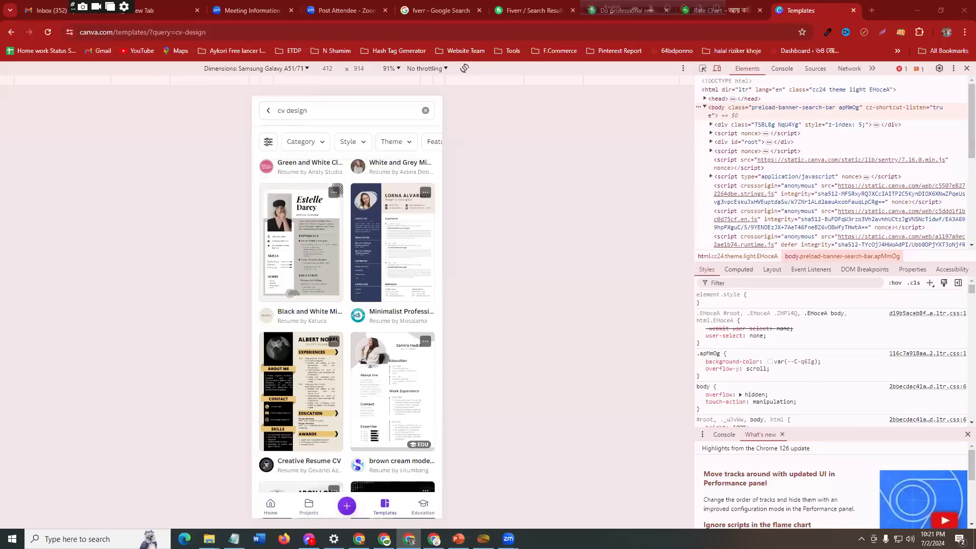
scroll(373, 371, down, 5)
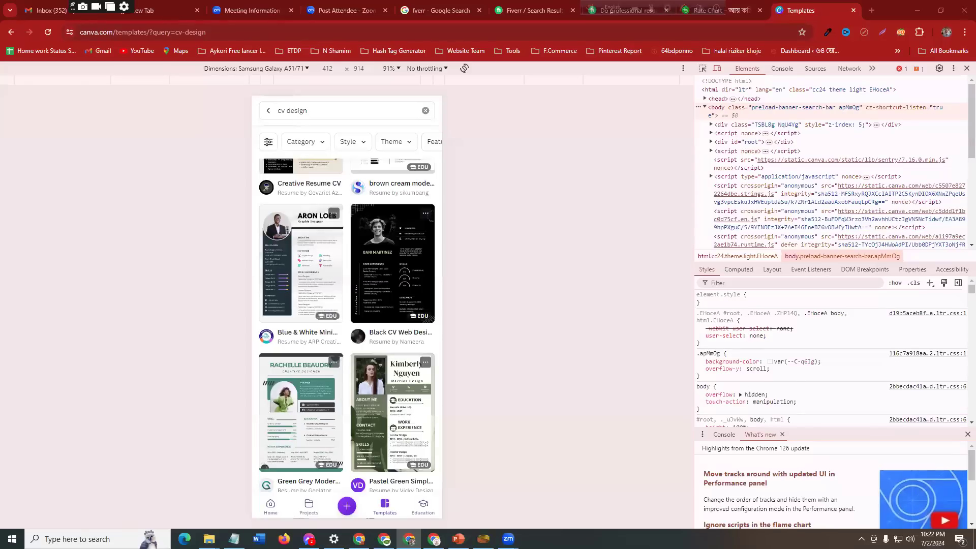
scroll(386, 297, down, 6)
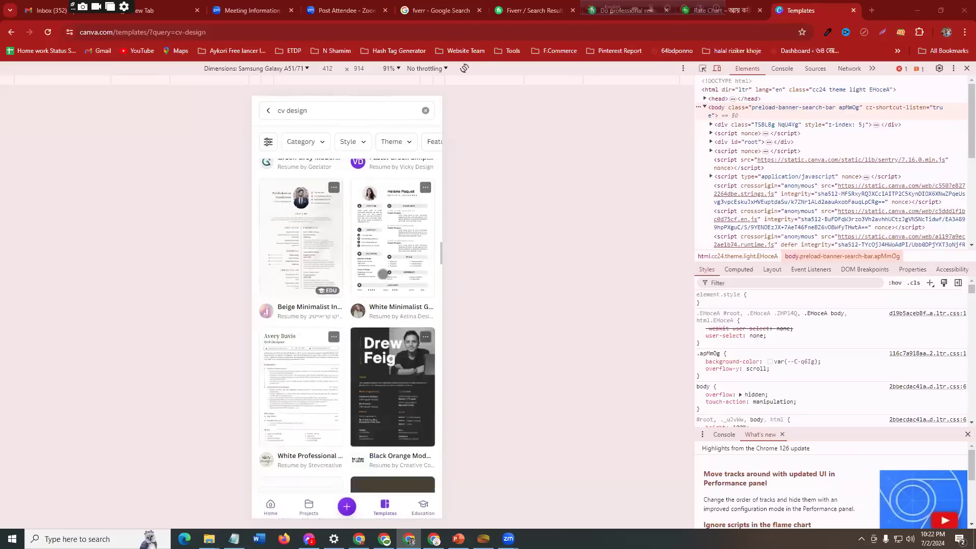
scroll(359, 326, up, 6)
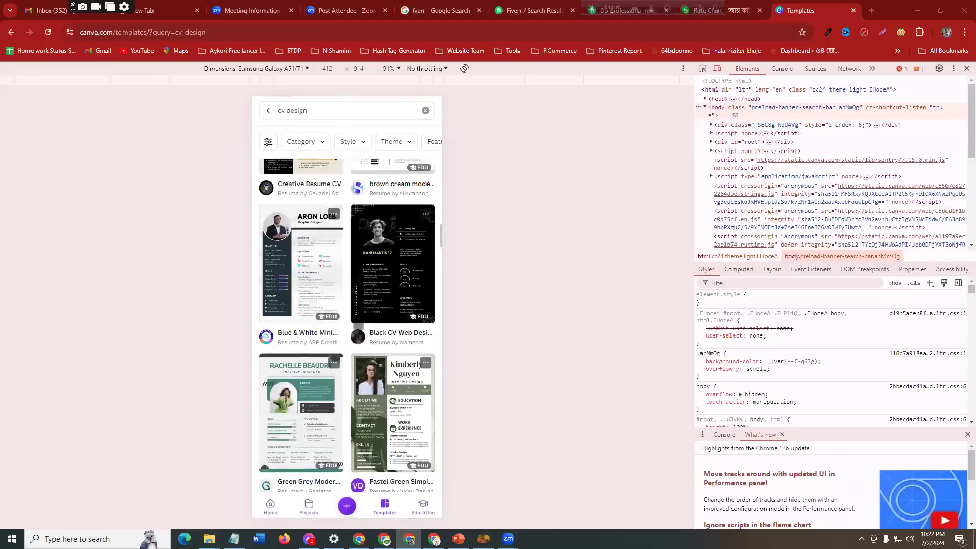
click(303, 259)
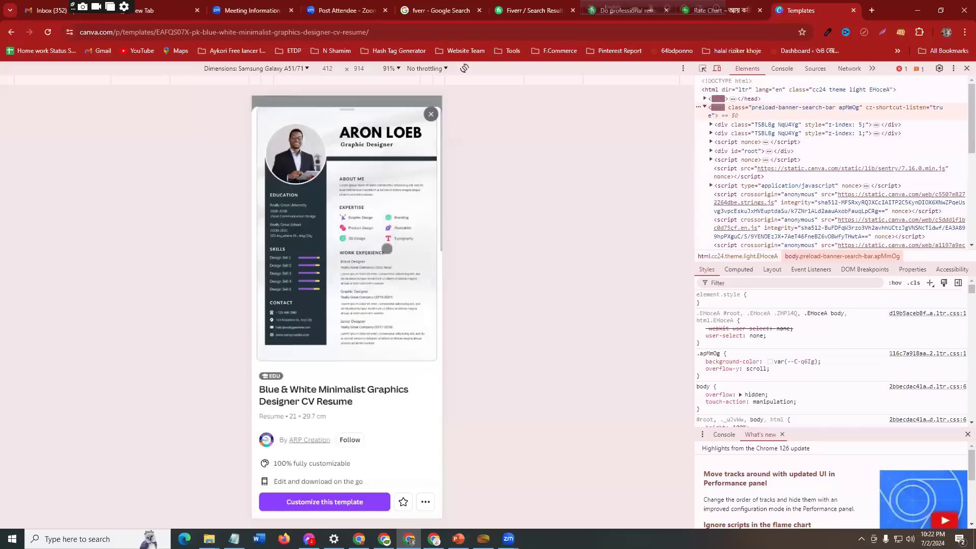
key(F5)
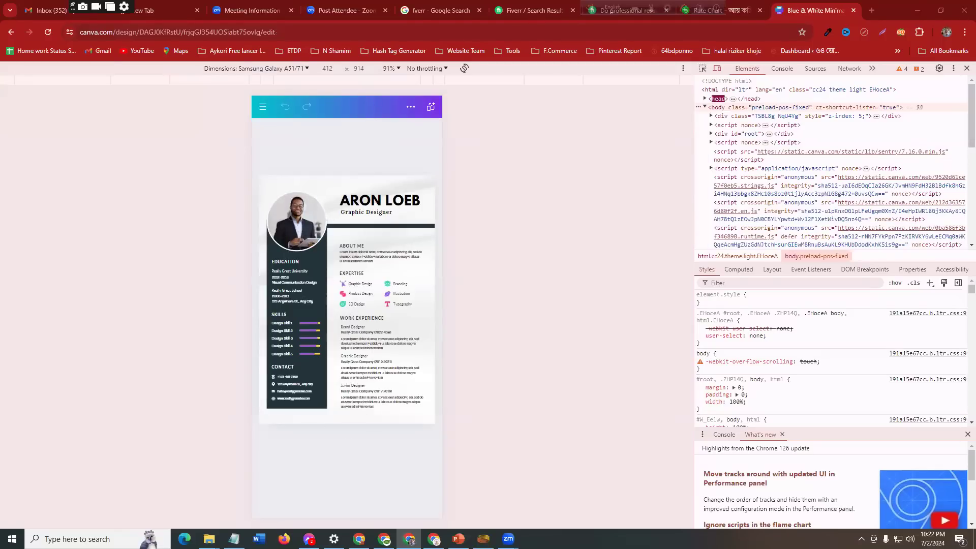
Step: Replace the resume's round portrait photo with the uploaded full-shoulder portrait of the bearded man on a white background
click(293, 214)
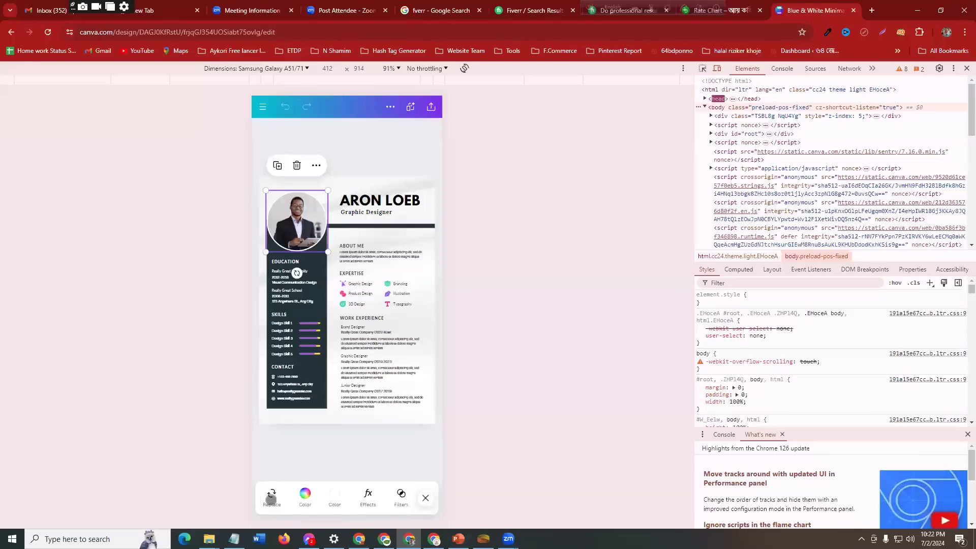
click(273, 494)
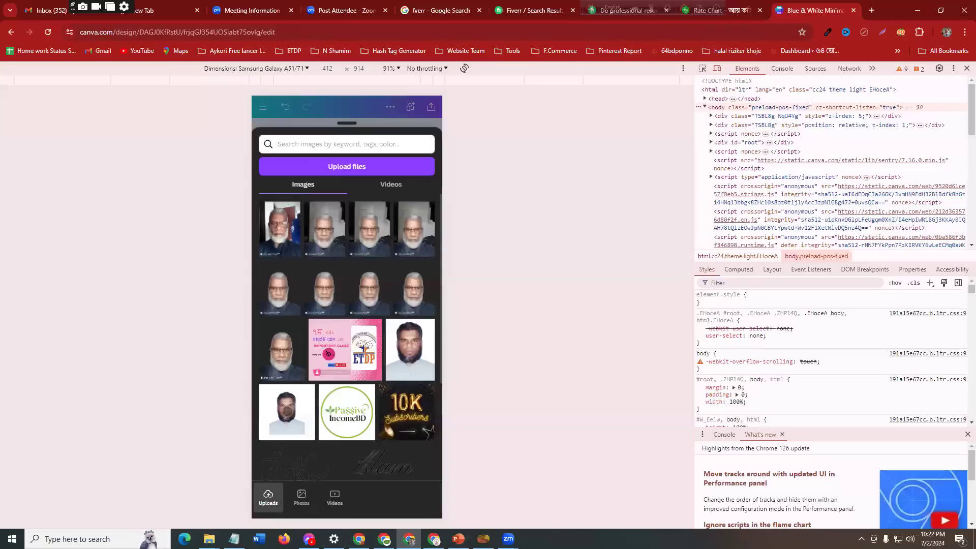
click(287, 411)
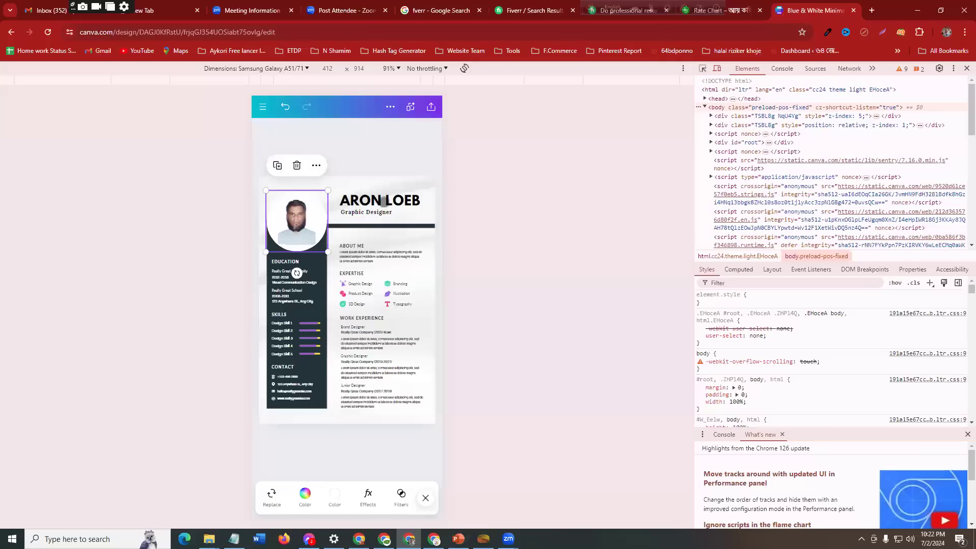
Step: Replace the name heading with the CV owner's name in capitals and select the Graphic Designer subtitle
click(384, 202)
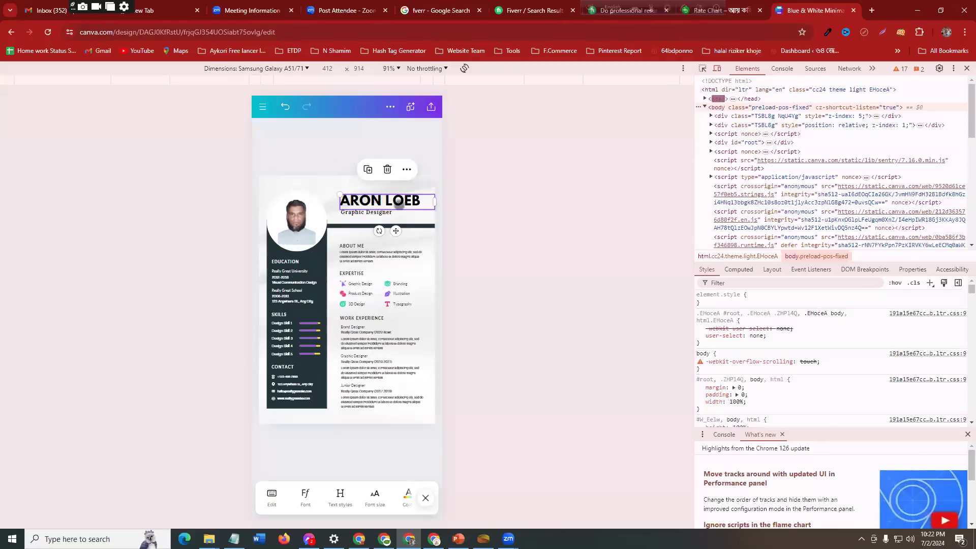
double_click(384, 201)
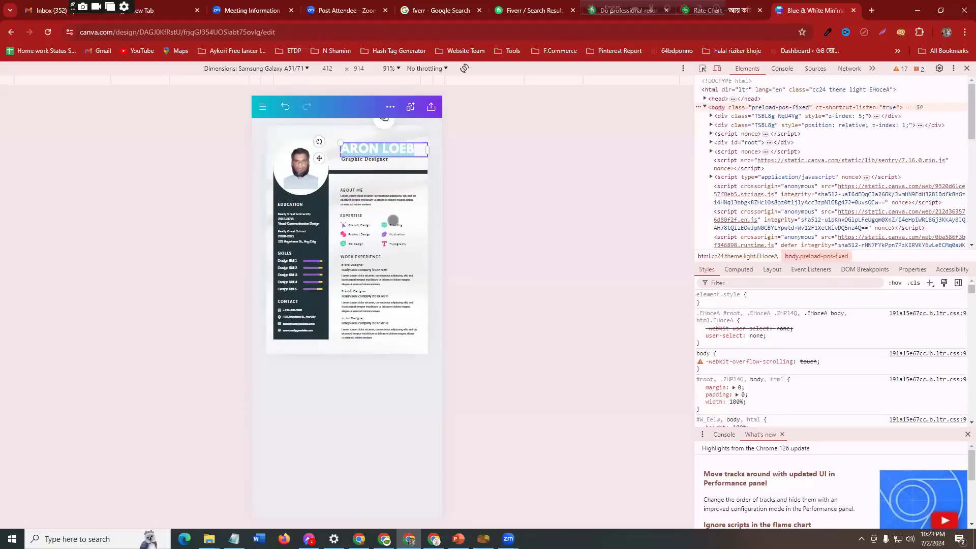
text(MA)
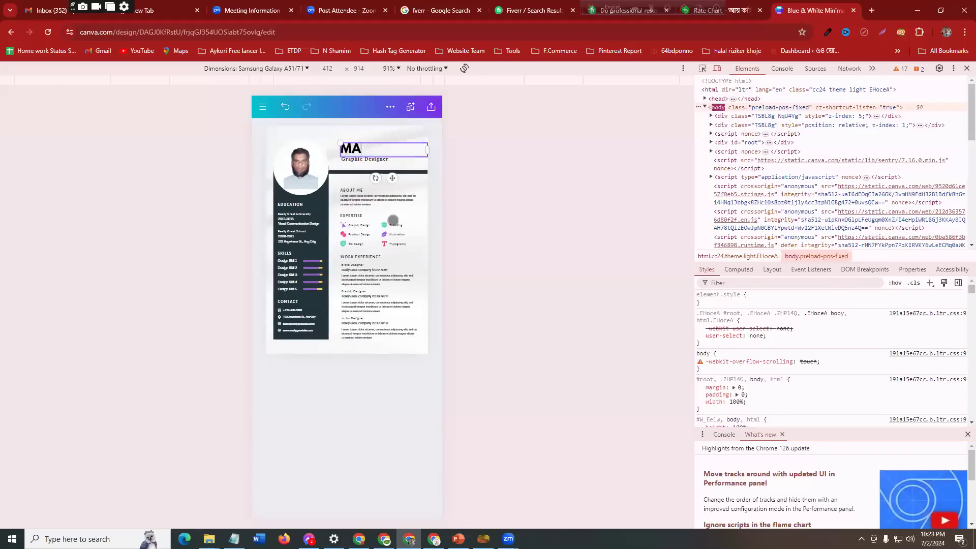
text(NJURUL)
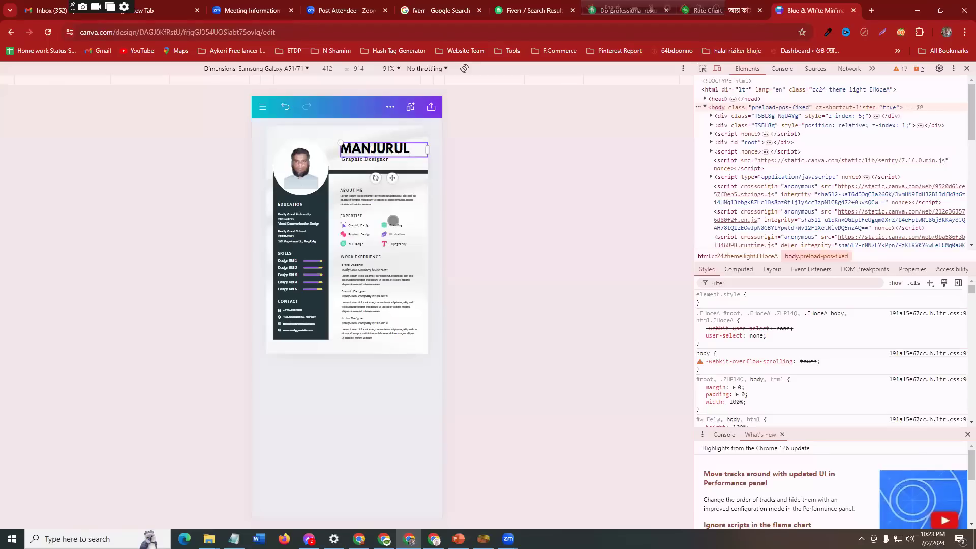
click(391, 173)
click(370, 159)
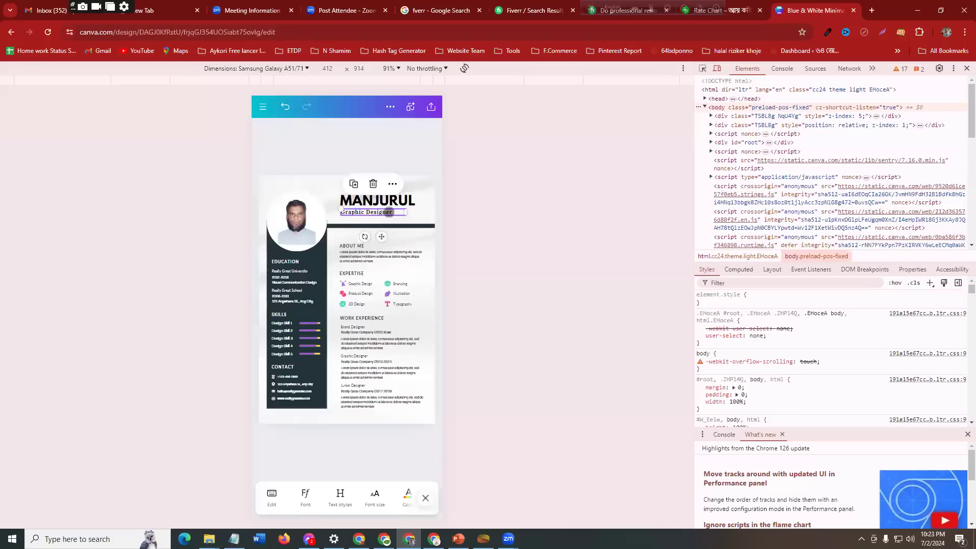
Step: Replace the Graphic Designer subtitle under the name heading with "Digital Marketr"
click(388, 212)
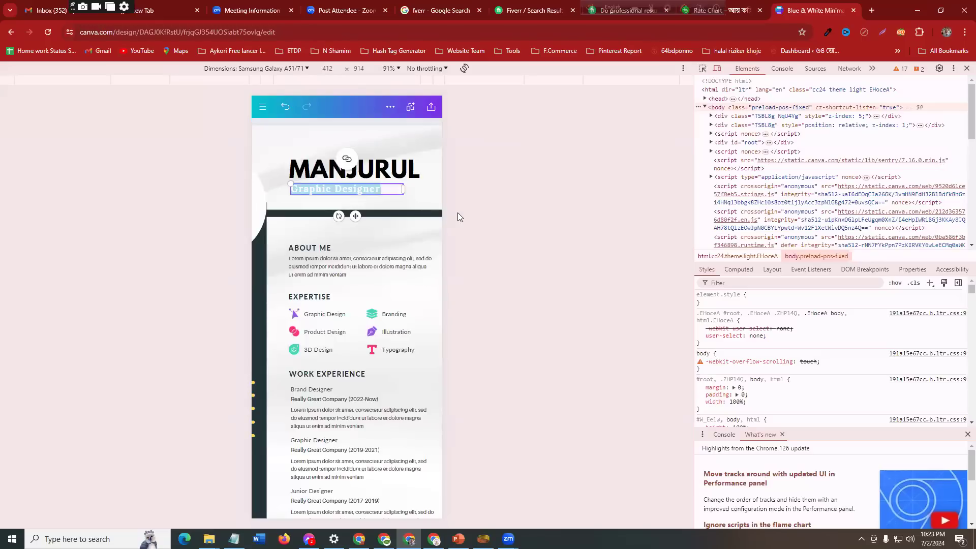
text(D)
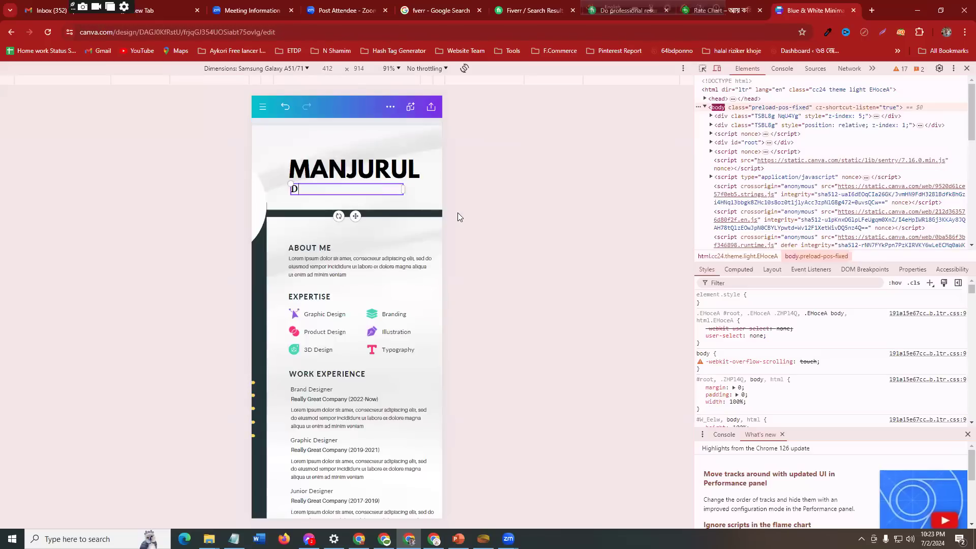
text(igital Marketr)
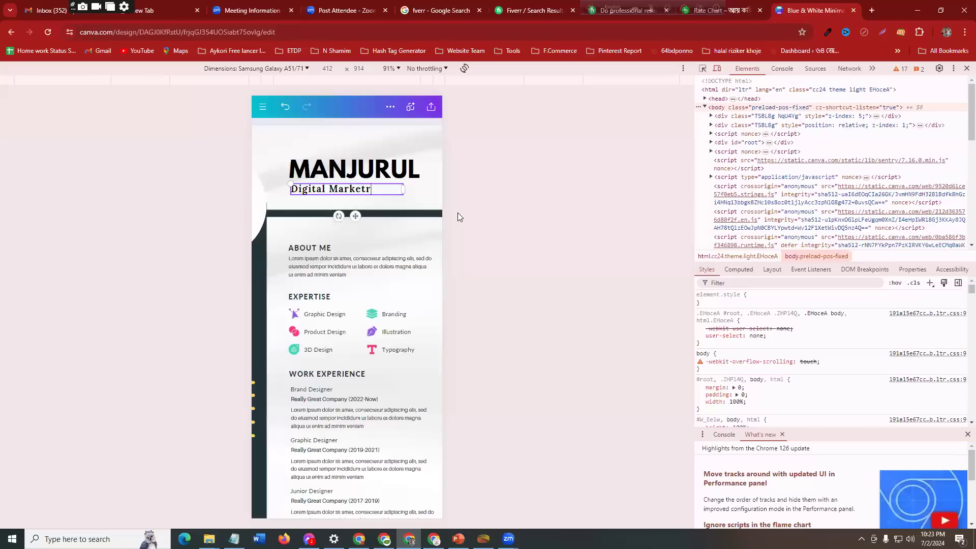
click(475, 151)
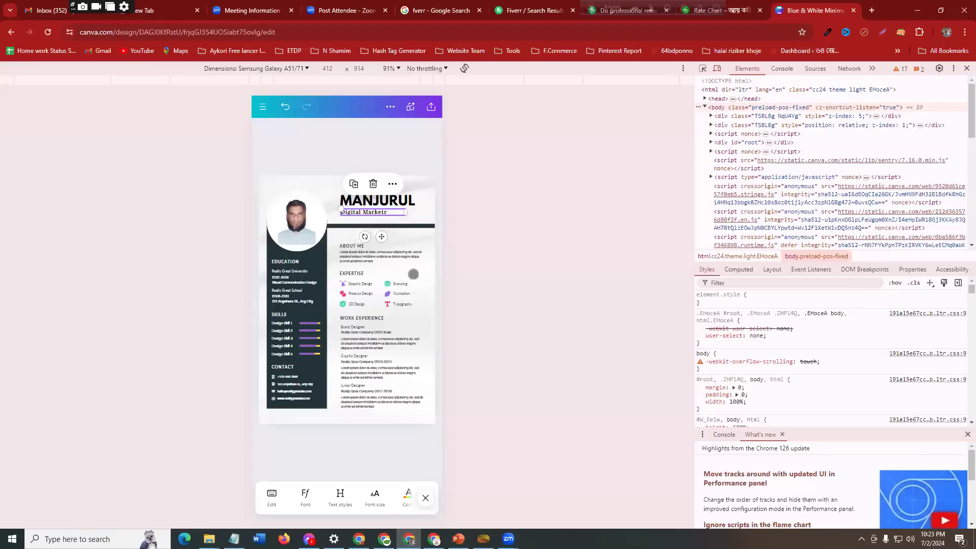
click(356, 288)
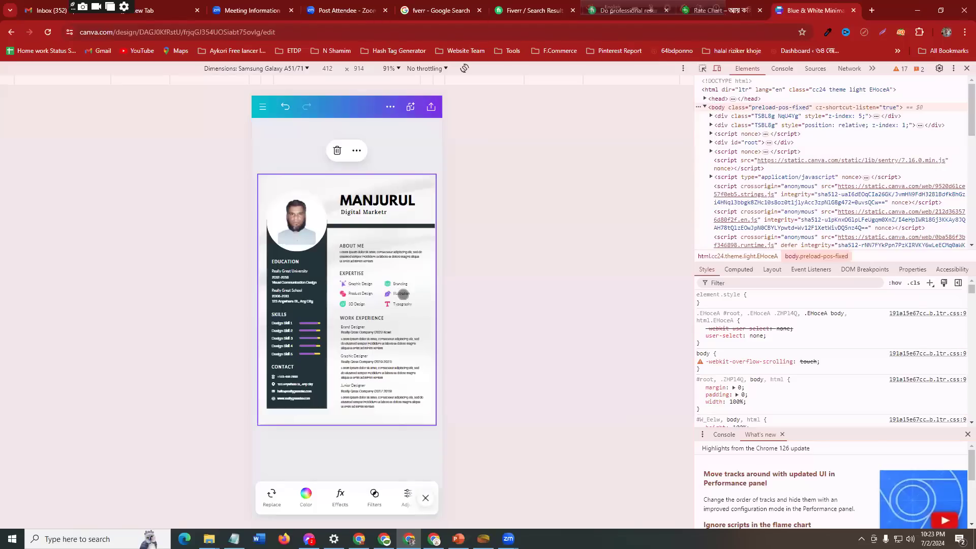
scroll(403, 293, up, 3)
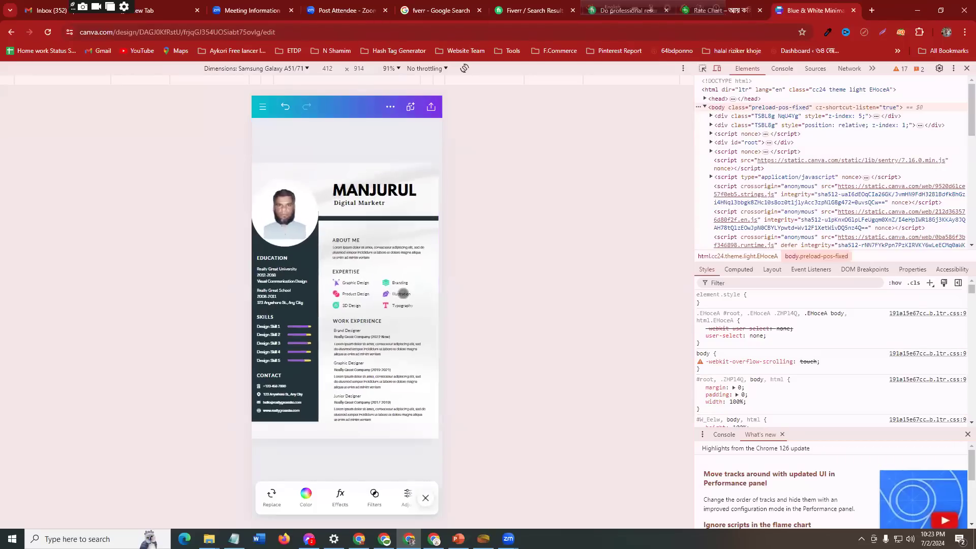
scroll(403, 293, up, 5)
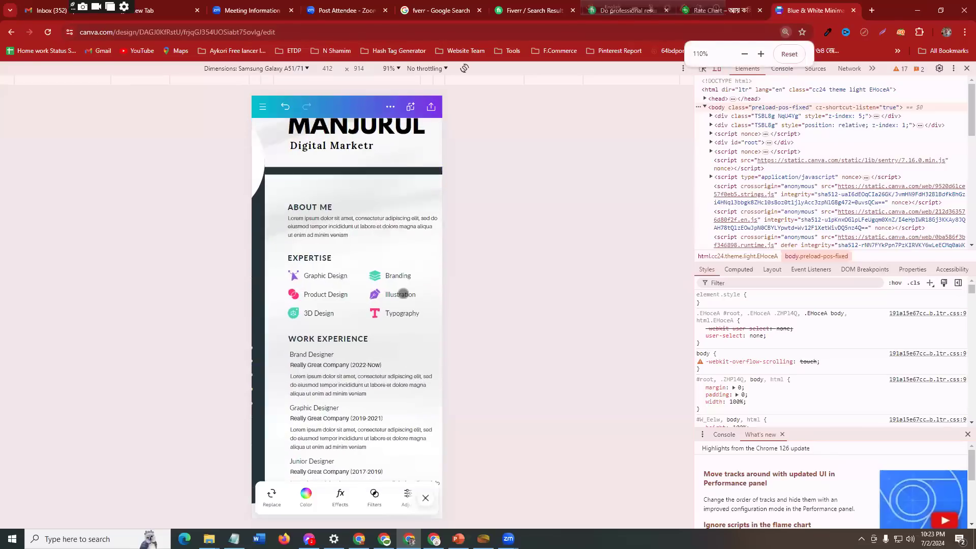
scroll(403, 293, up, 1)
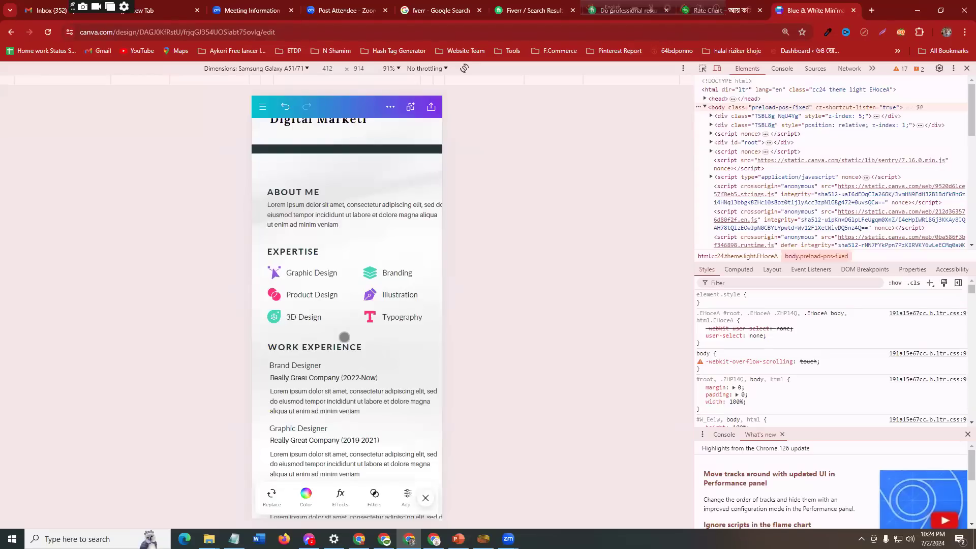
scroll(344, 339, down, 8)
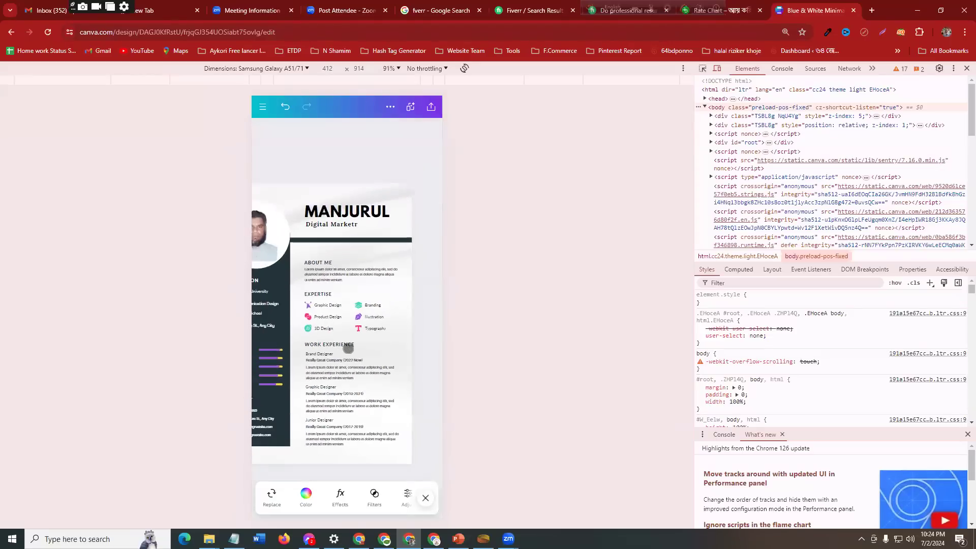
click(402, 297)
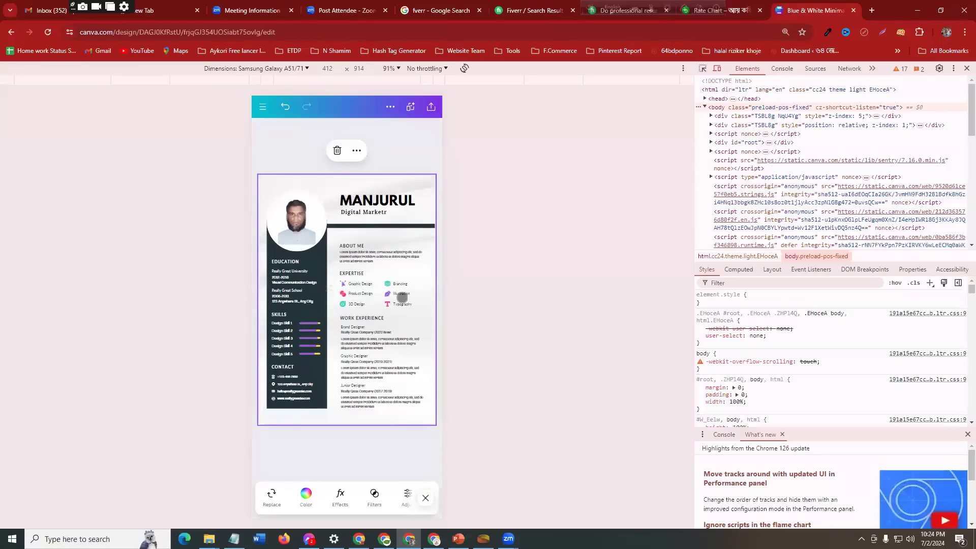
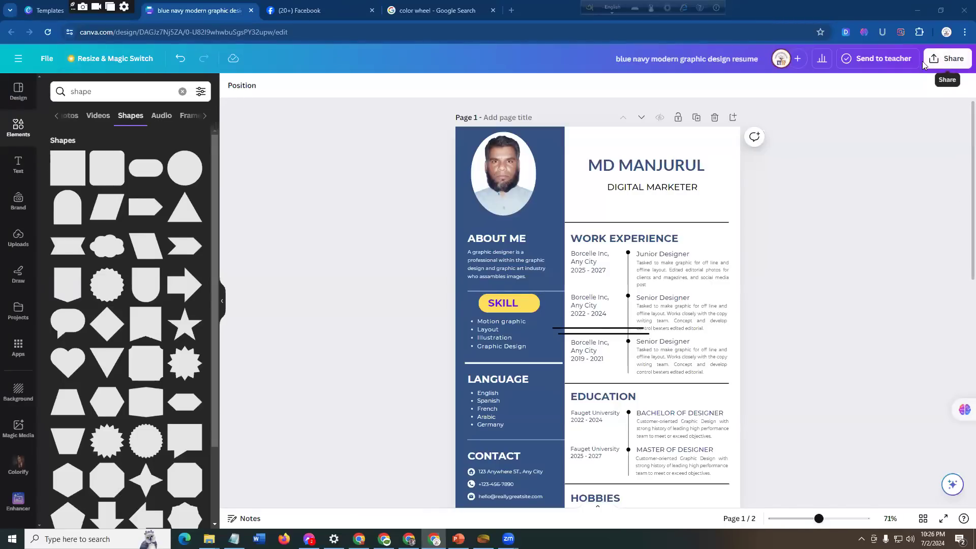
Step: Set the resume's collaboration link to Anyone with the link, with Can edit permission
click(953, 59)
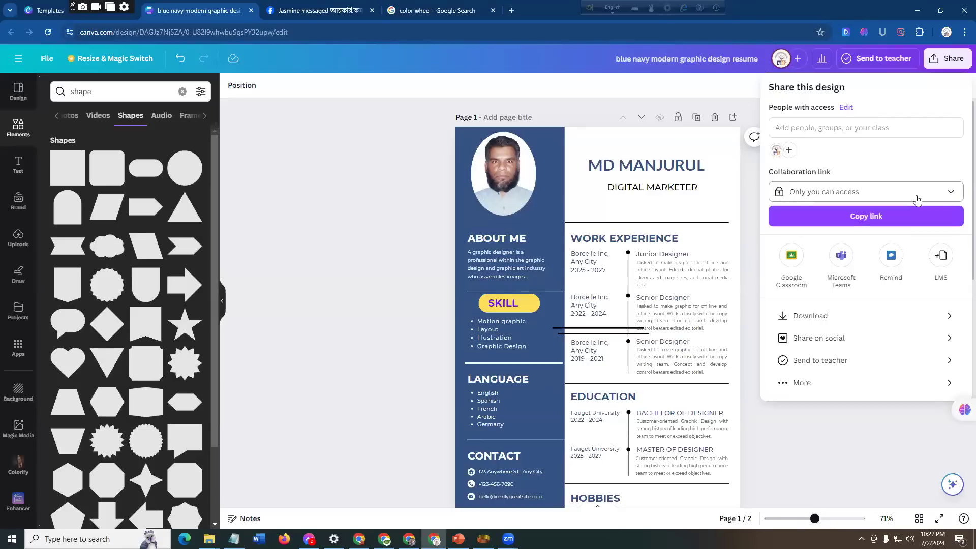
click(952, 195)
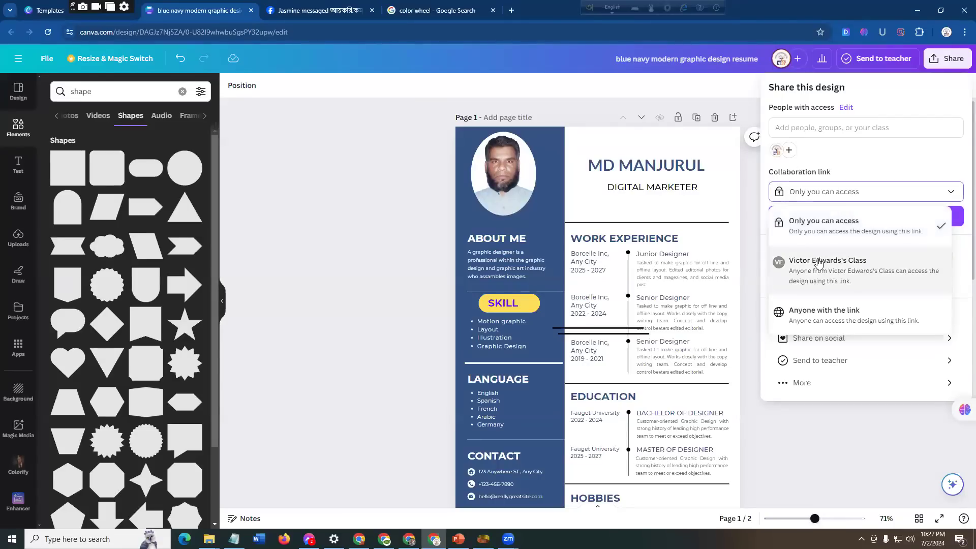
click(873, 317)
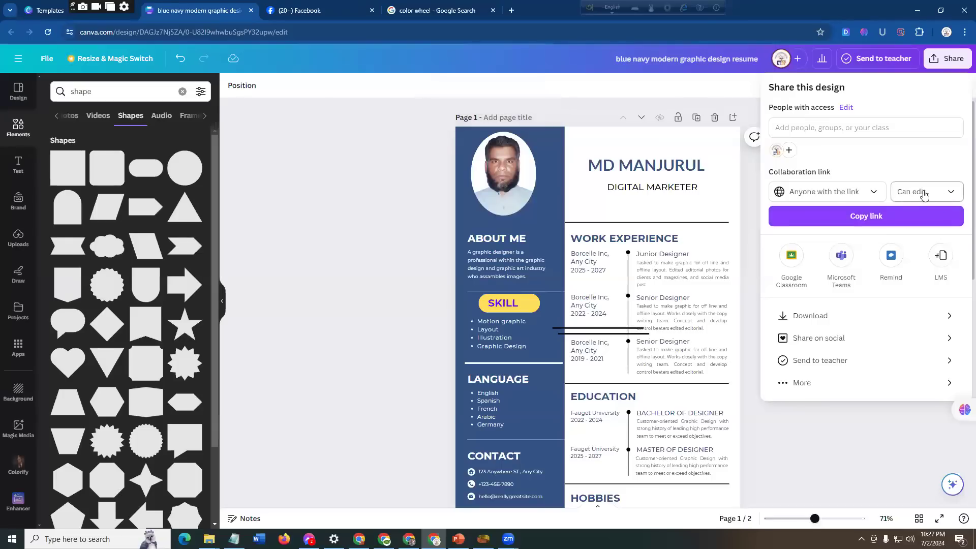
click(954, 192)
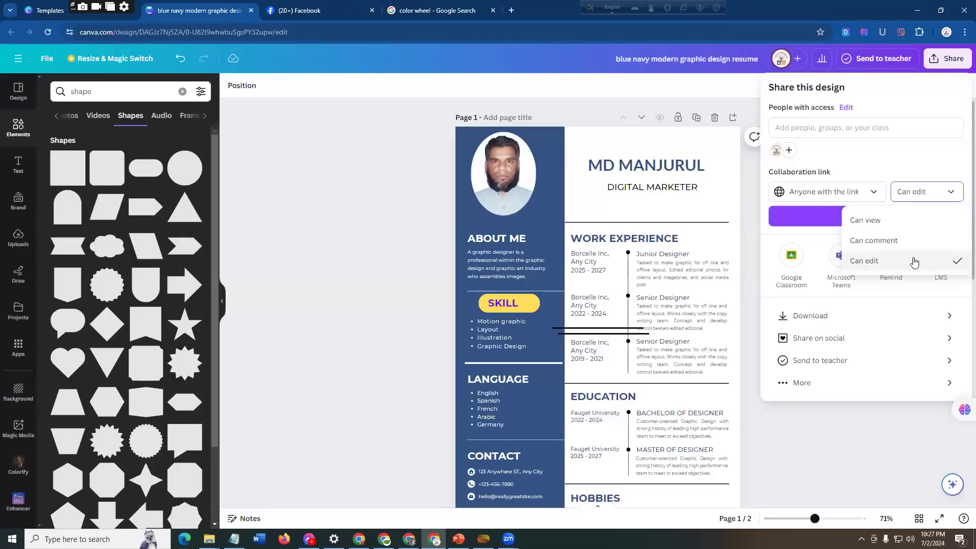
click(816, 236)
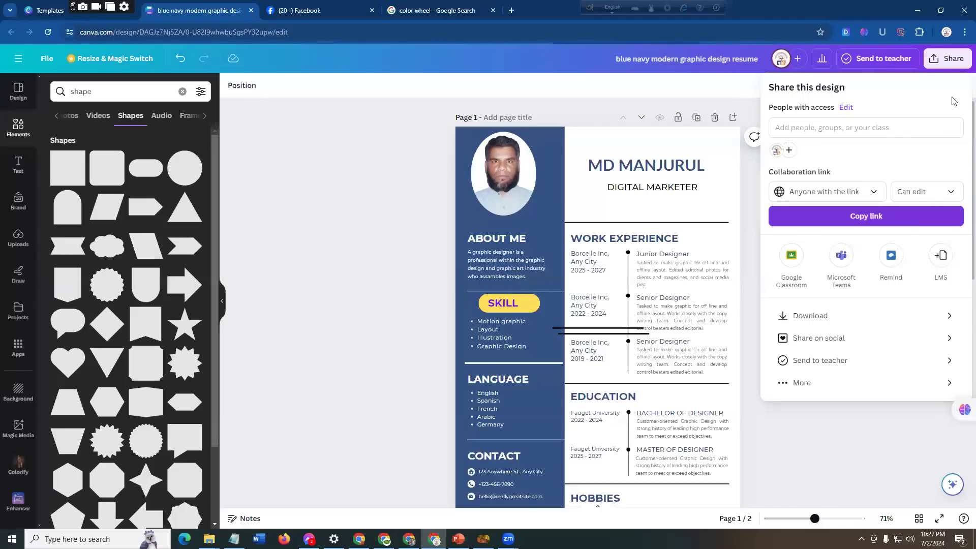
Step: Switch the collaboration link's permission to Can view and back to Can edit
click(955, 58)
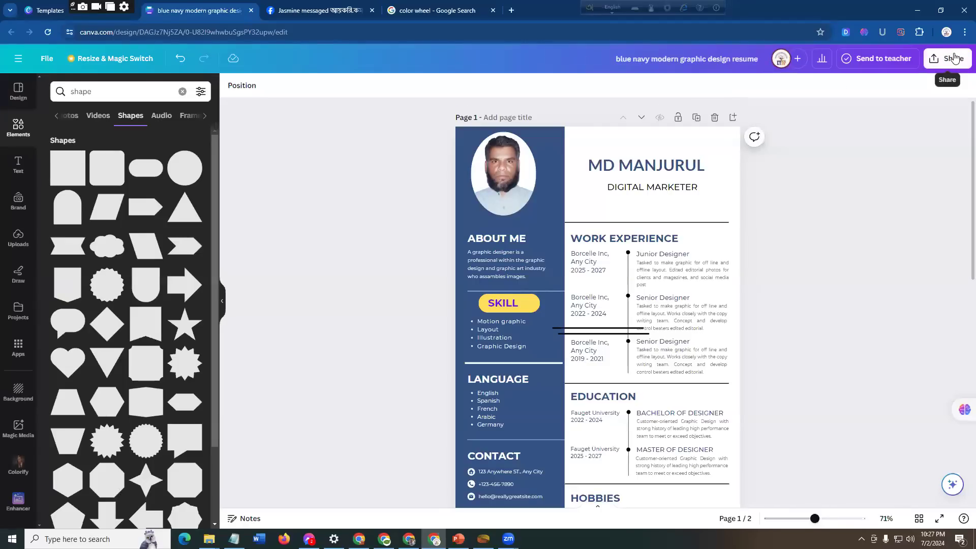
click(955, 58)
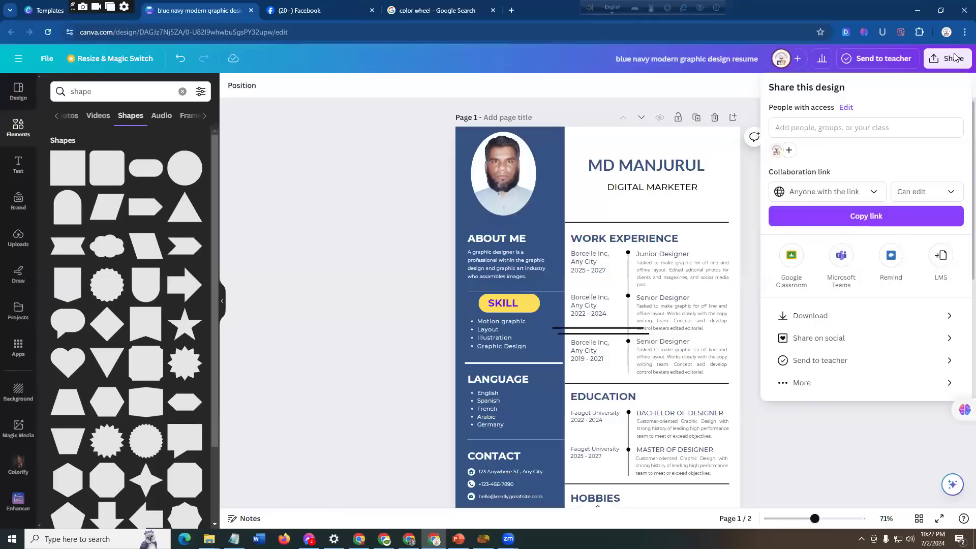
click(873, 195)
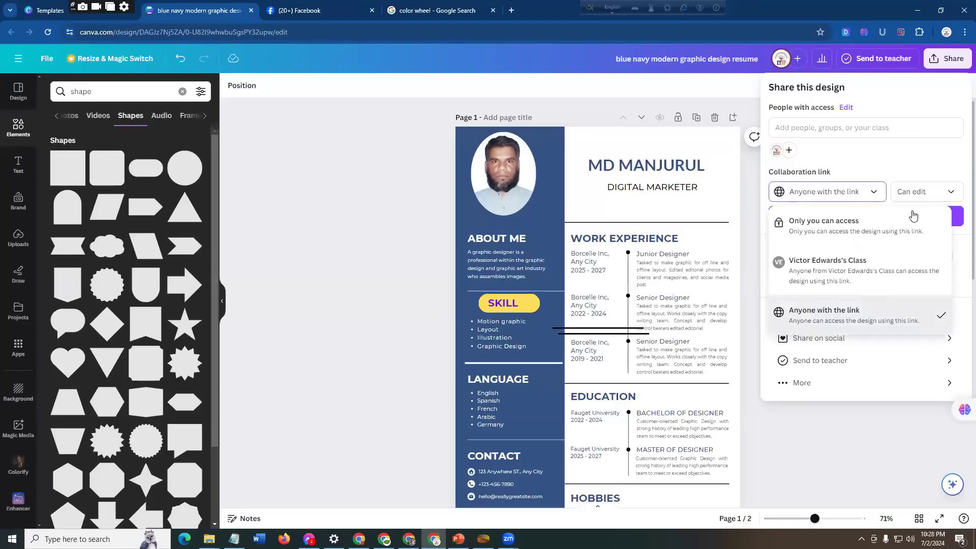
click(927, 197)
click(946, 196)
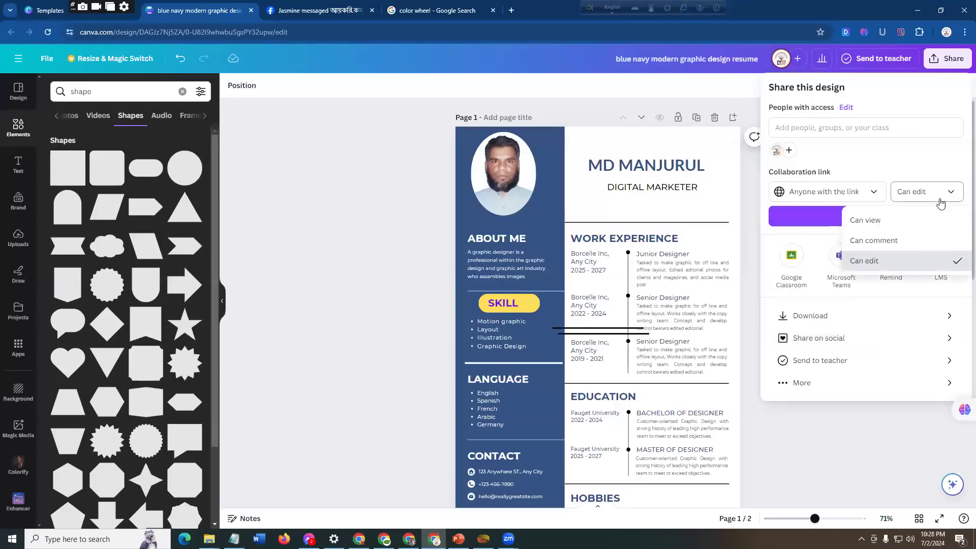
click(898, 219)
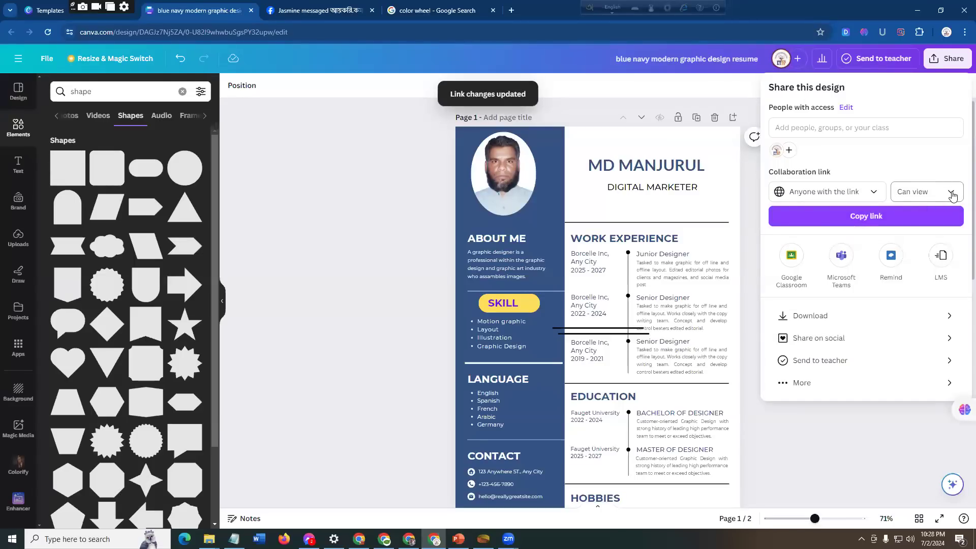
click(948, 192)
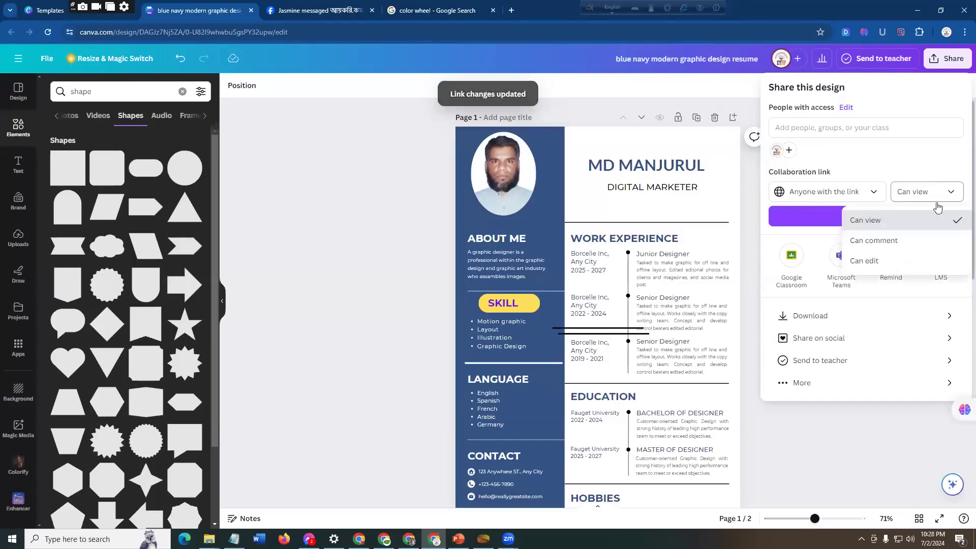
click(887, 261)
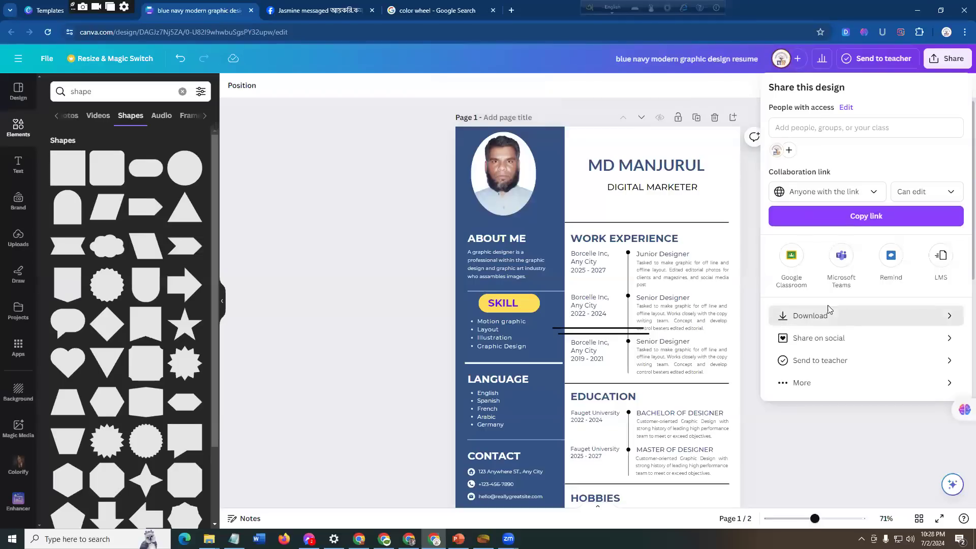
Step: Download only page 1 of the resume as a JPG and show the downloaded file in its folder
click(852, 318)
click(945, 133)
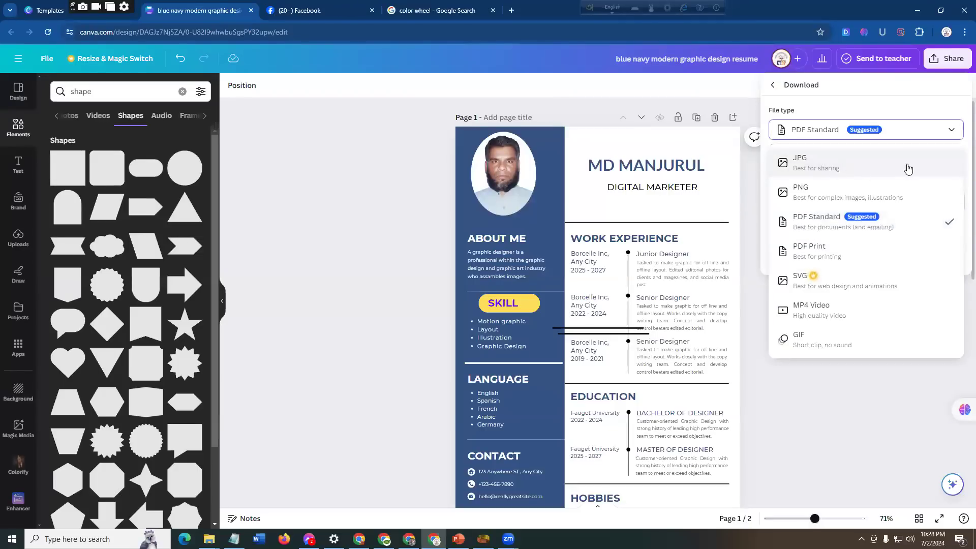
click(850, 166)
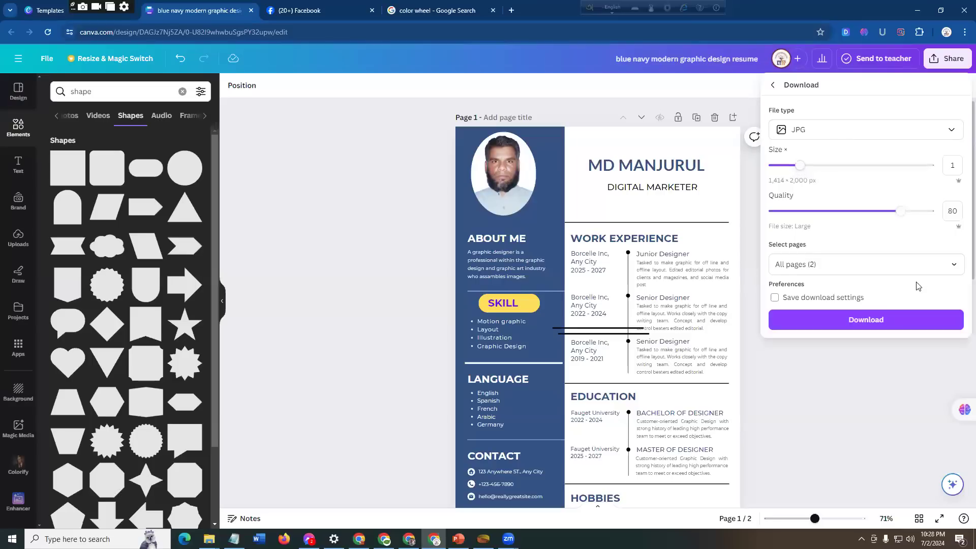
click(954, 268)
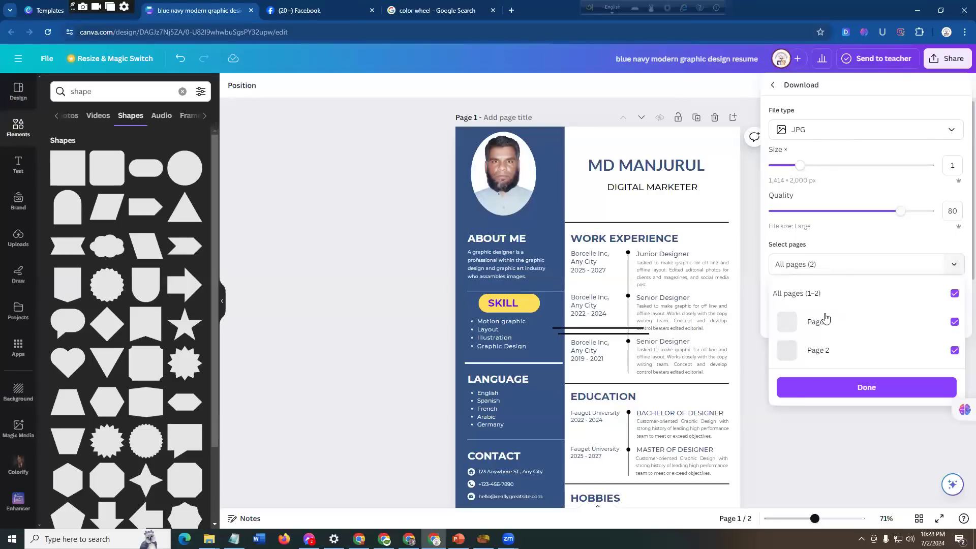
click(954, 294)
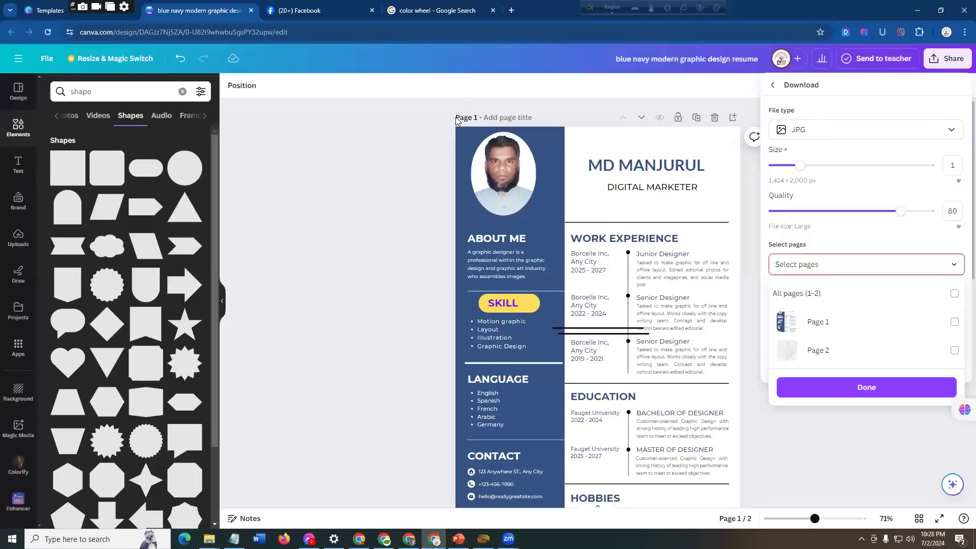
click(954, 324)
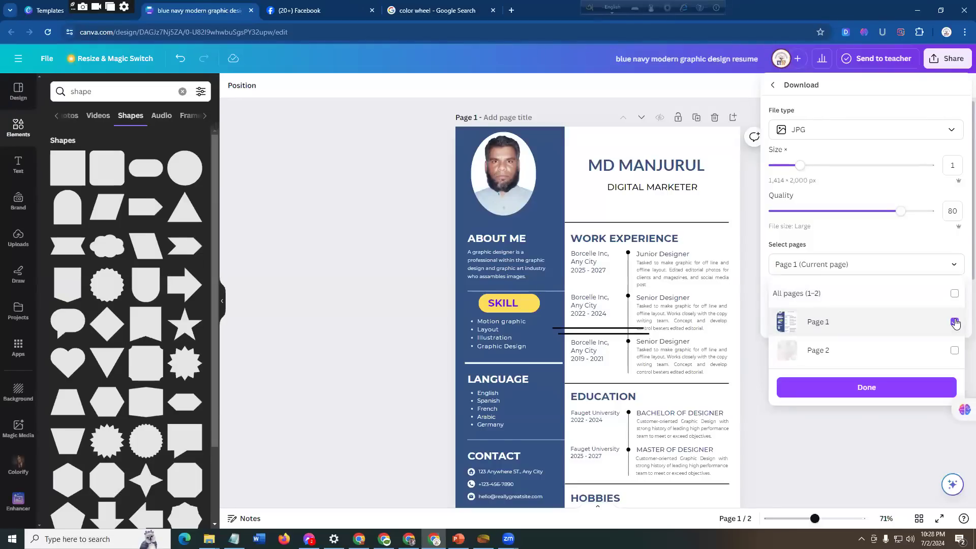
click(890, 389)
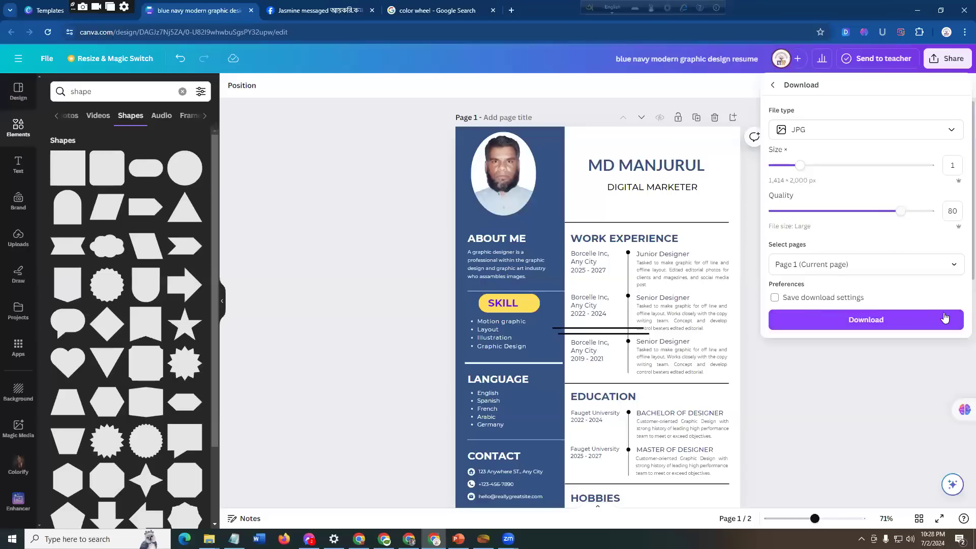
click(920, 319)
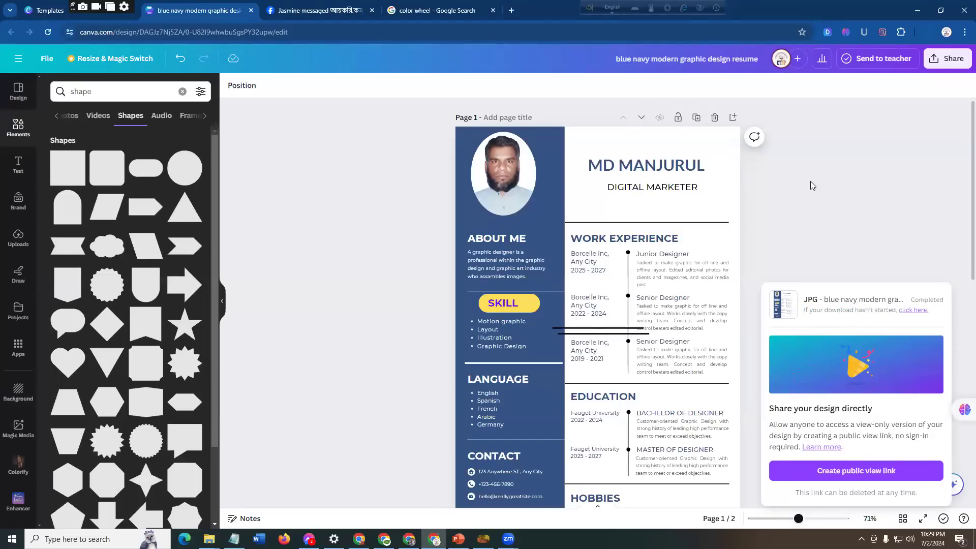
click(928, 32)
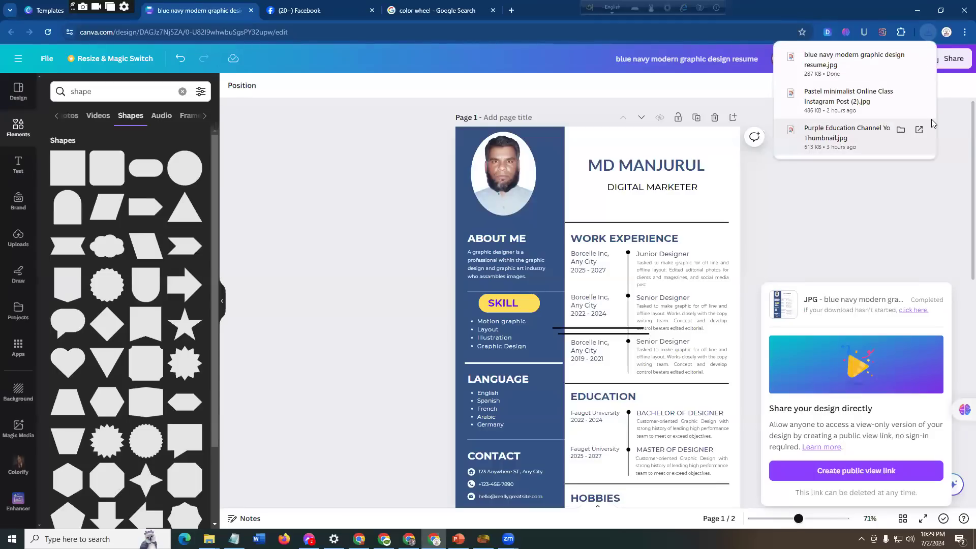
click(900, 57)
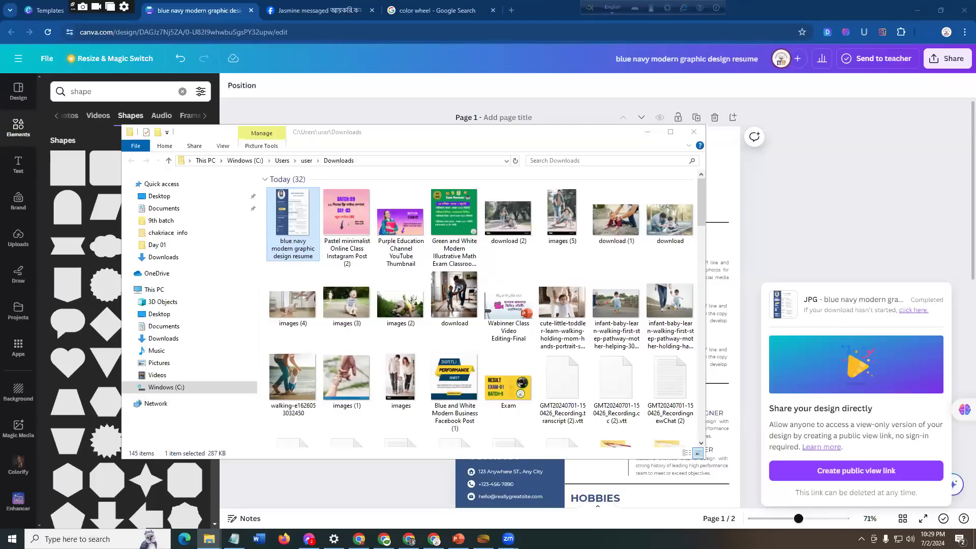
Step: Switch to Facebook, open the group পর্দার মধ্যে থেকে আয় মাত্র ২১ দিনে! in a new tab and start a new post
click(305, 8)
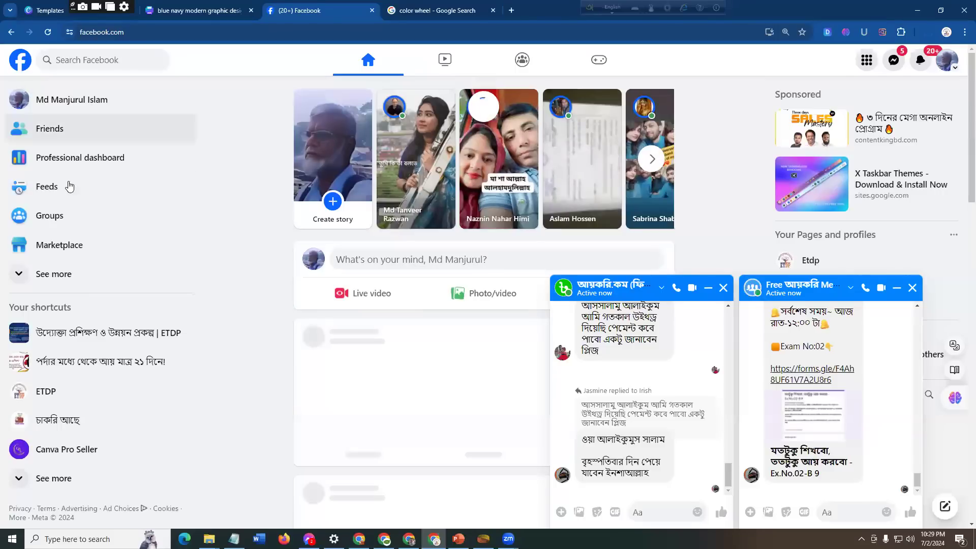
middle_click(63, 366)
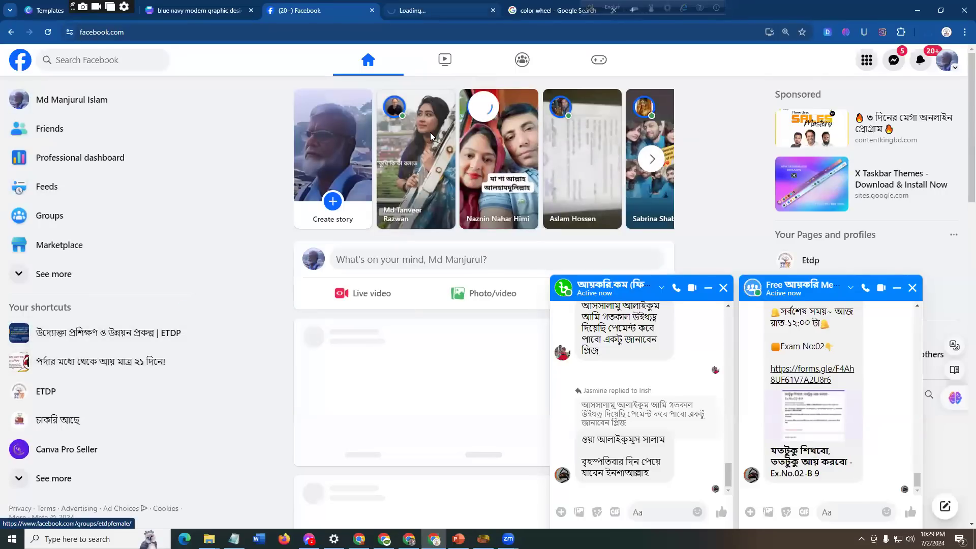
key(ctrl+Tab)
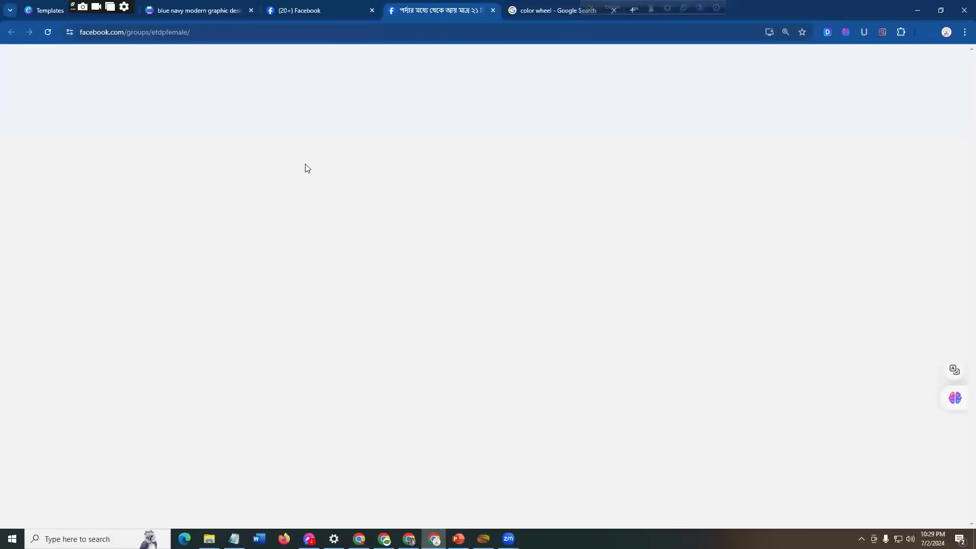
scroll(322, 304, up, 3)
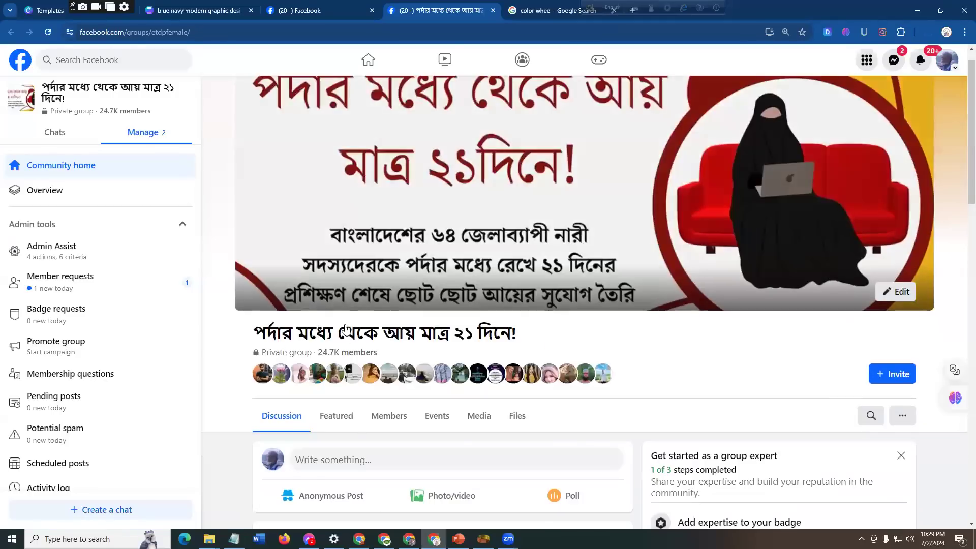
scroll(322, 304, down, 3)
click(353, 310)
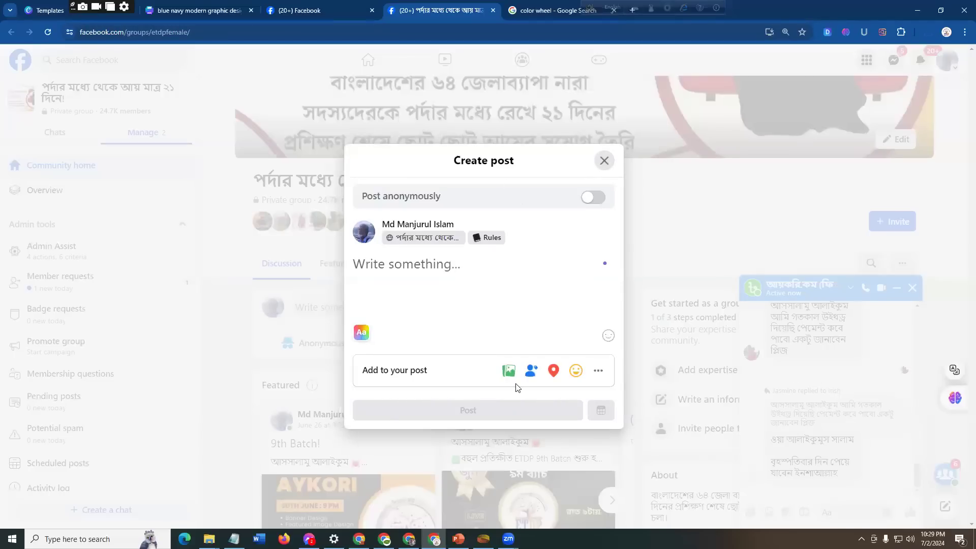
click(425, 278)
text(gfd)
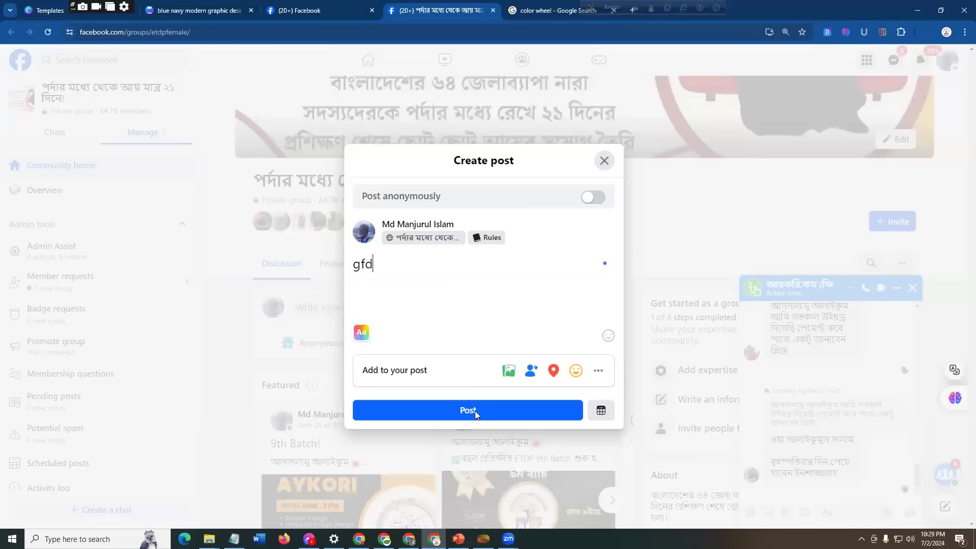
text(fd)
key(BackSpace)
key(BackSpace)
key(BackSpace)
key(BackSpace)
key(BackSpace)
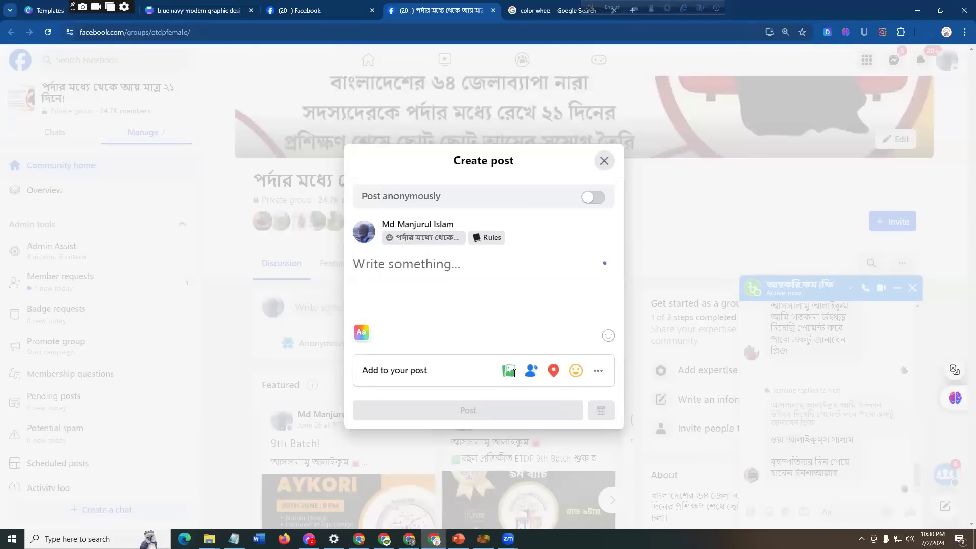
Step: Attach the image "blue navy modern graphic design resume" from the Downloads folder to the group post
click(508, 370)
click(483, 278)
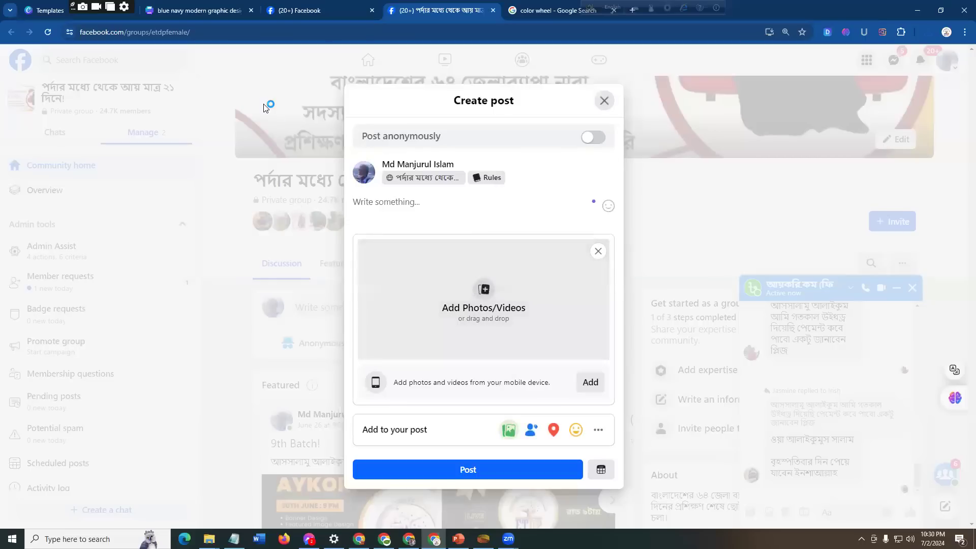
click(167, 157)
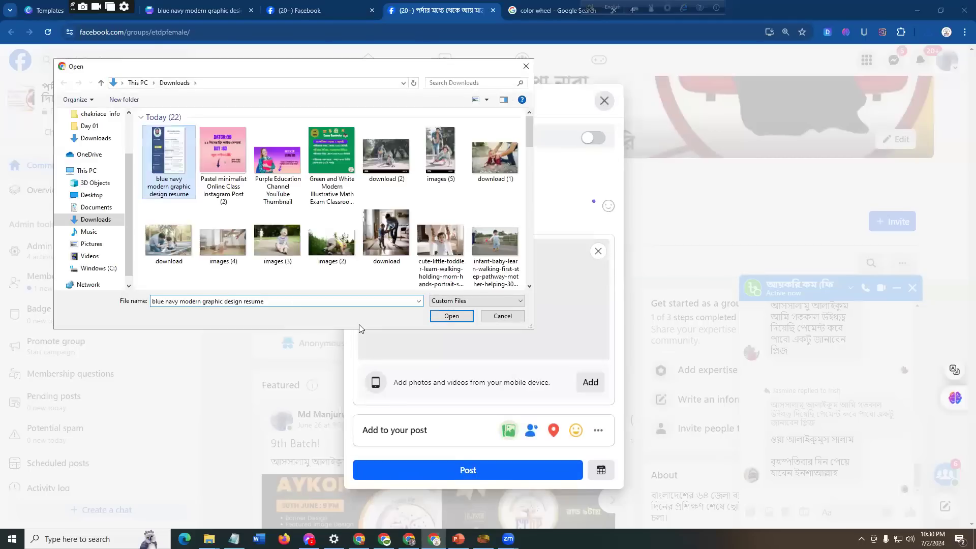
click(451, 316)
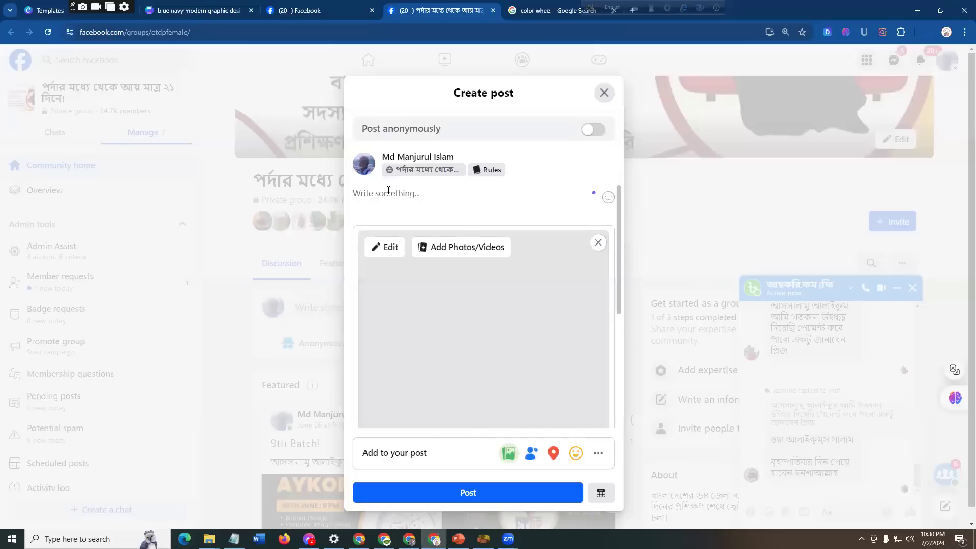
Step: Write "CV Design" as the post's caption and publish the post in the group
text(CV D)
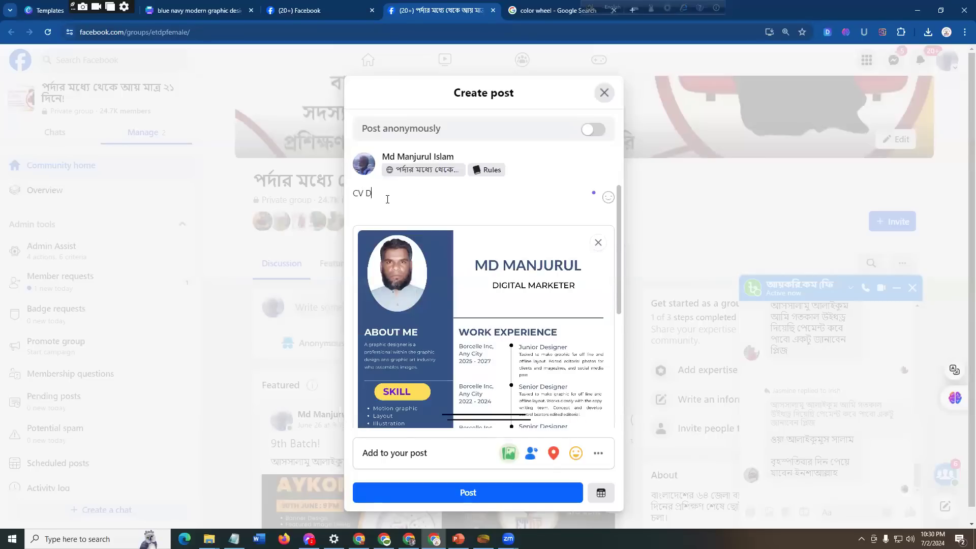
text(esign)
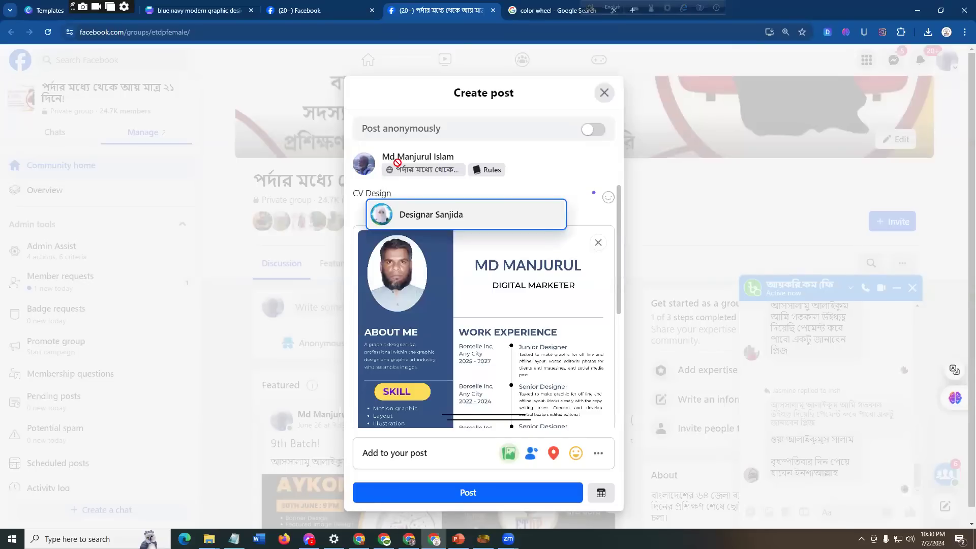
scroll(534, 305, down, 2)
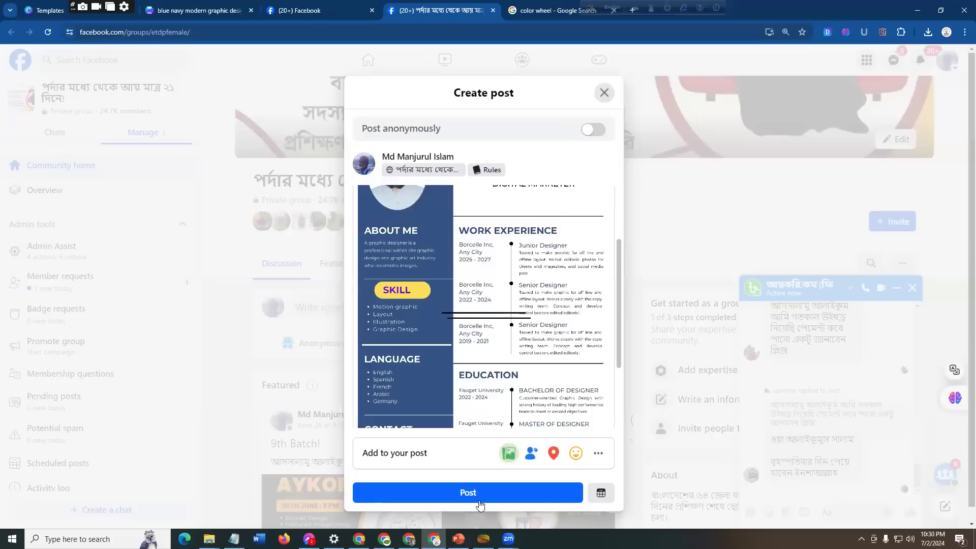
click(492, 492)
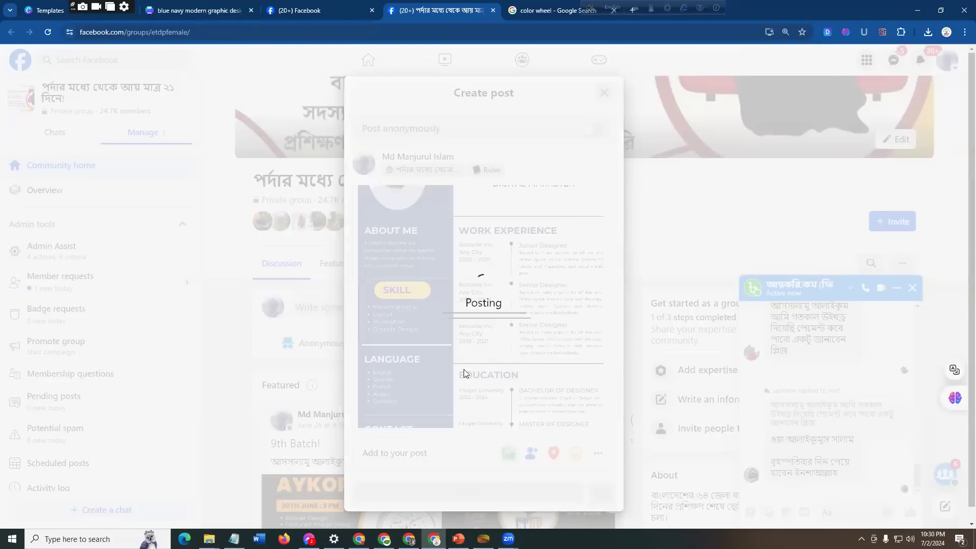
Step: Look over the newly published "CV Design" post and its attached resume image in the group feed
scroll(458, 356, down, 9)
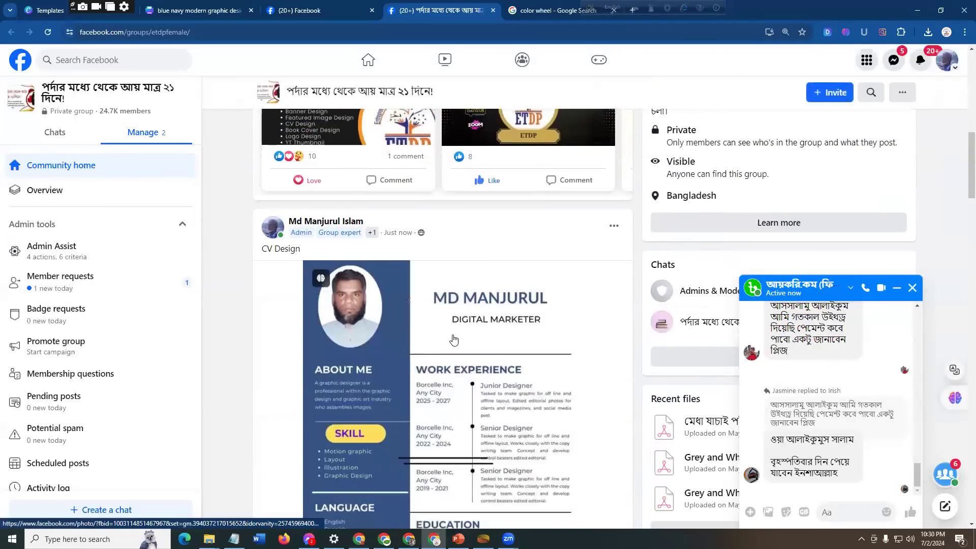
scroll(454, 340, down, 5)
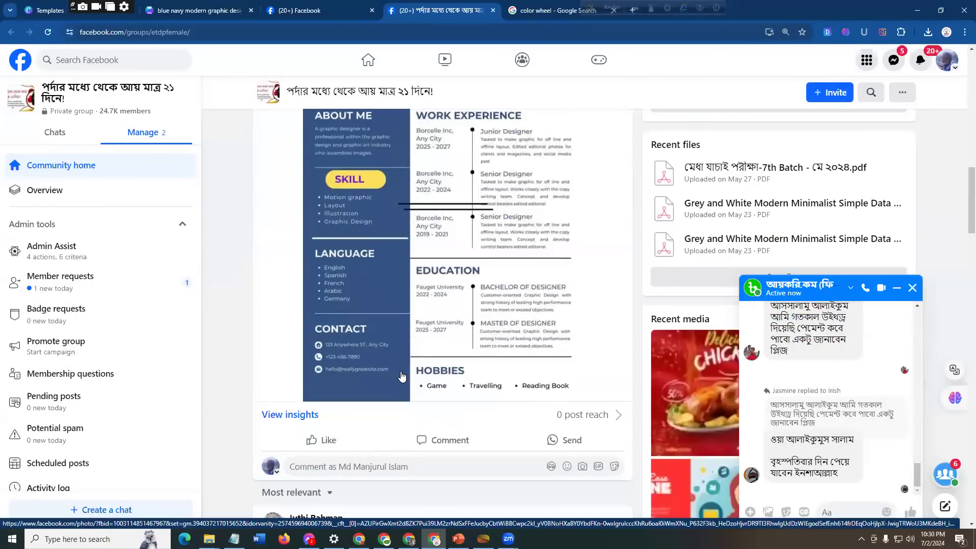
mouse_move(328, 444)
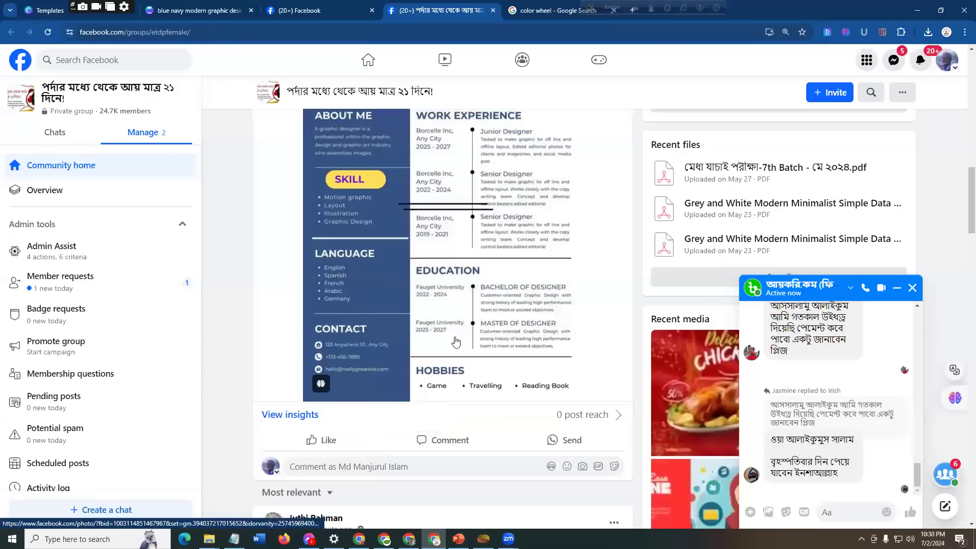
scroll(456, 342, up, 4)
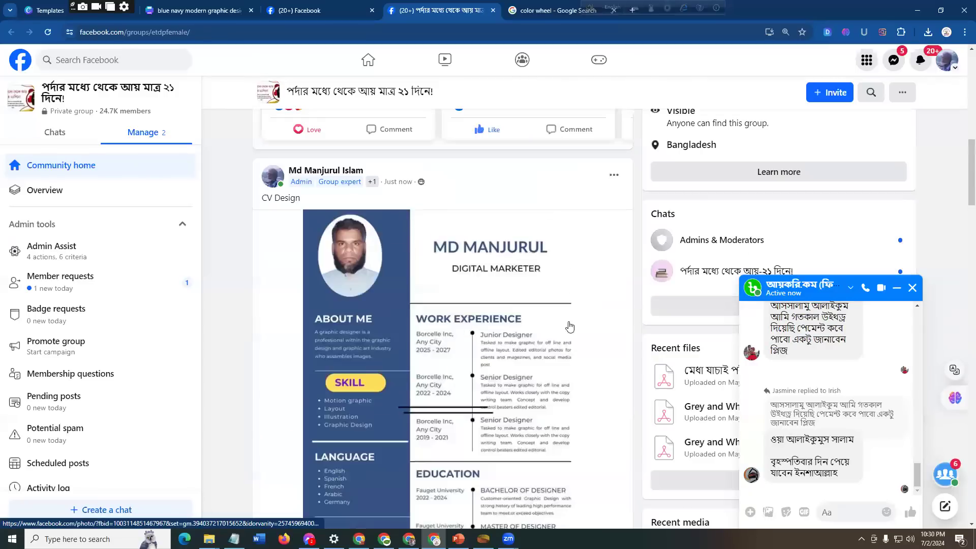
Step: Open the group উদ্যোক্তা প্রশিক্ষণ ও উন্নয়ন প্রকল্প | ETDP in a new tab and show its post composer, closing it without posting
click(287, 10)
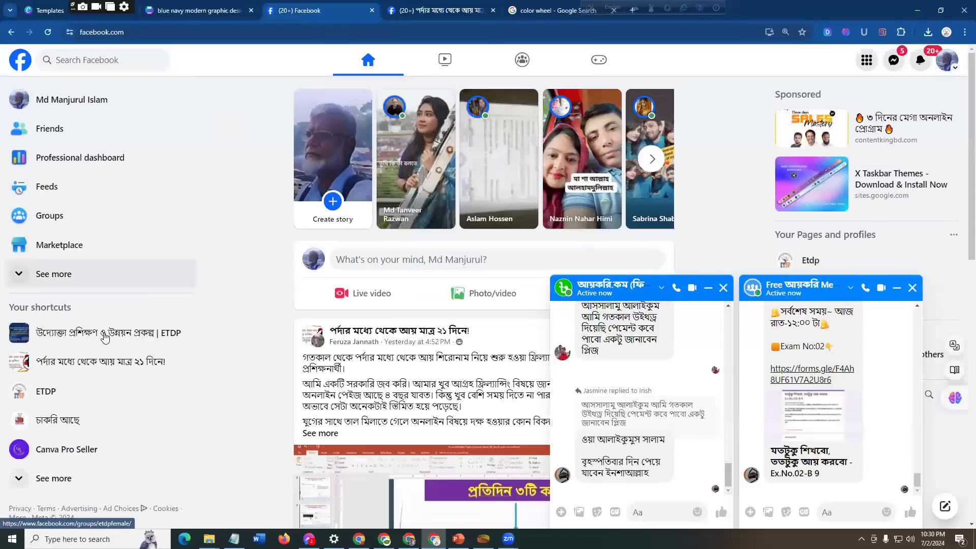
middle_click(103, 337)
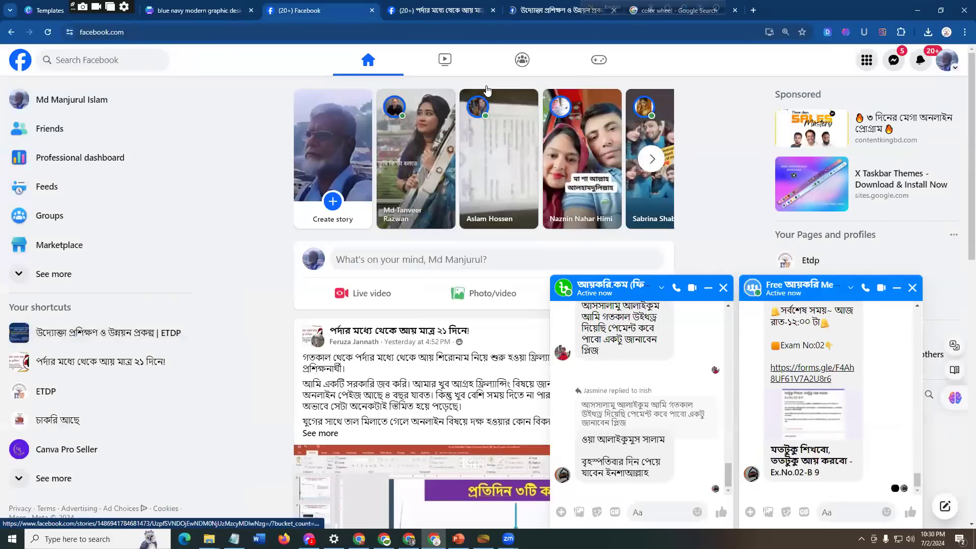
click(552, 15)
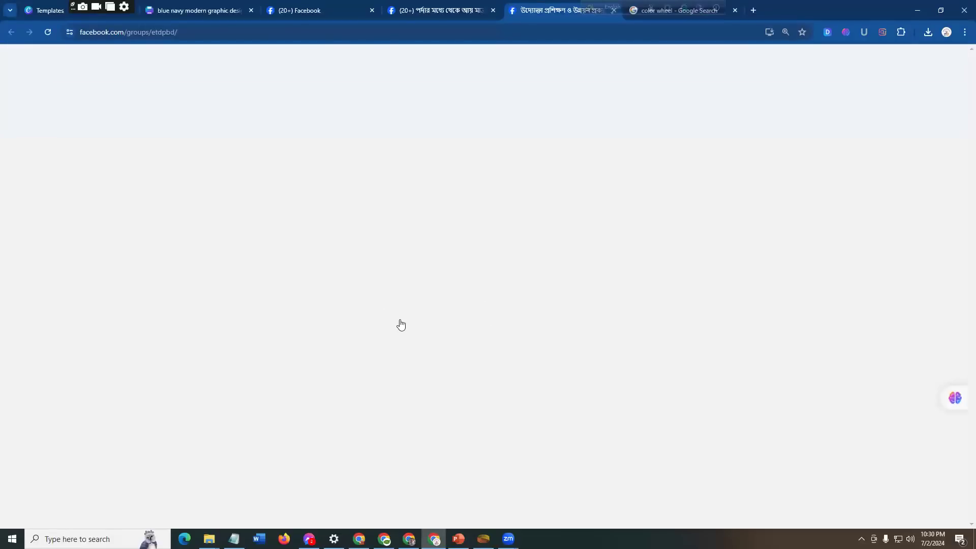
scroll(408, 331, down, 2)
scroll(408, 331, down, 2)
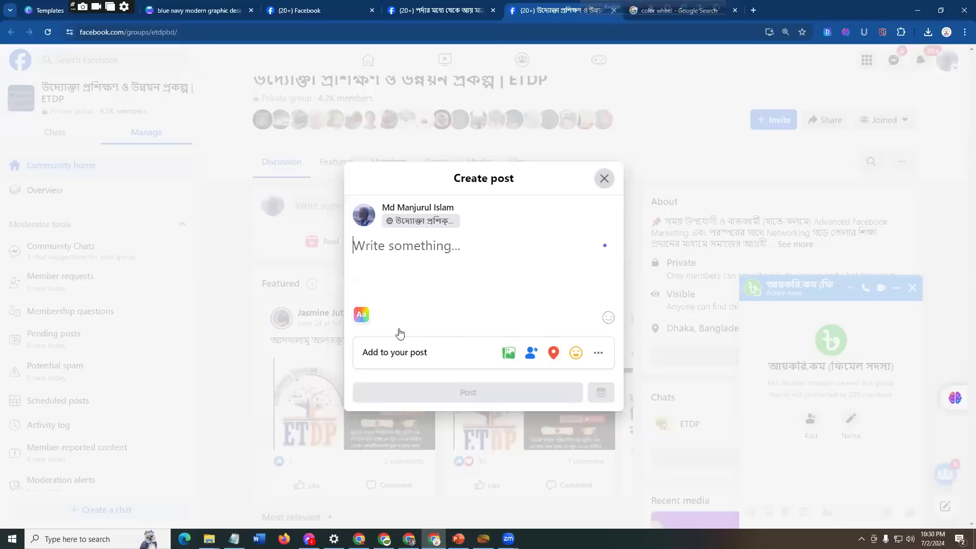
key(Escape)
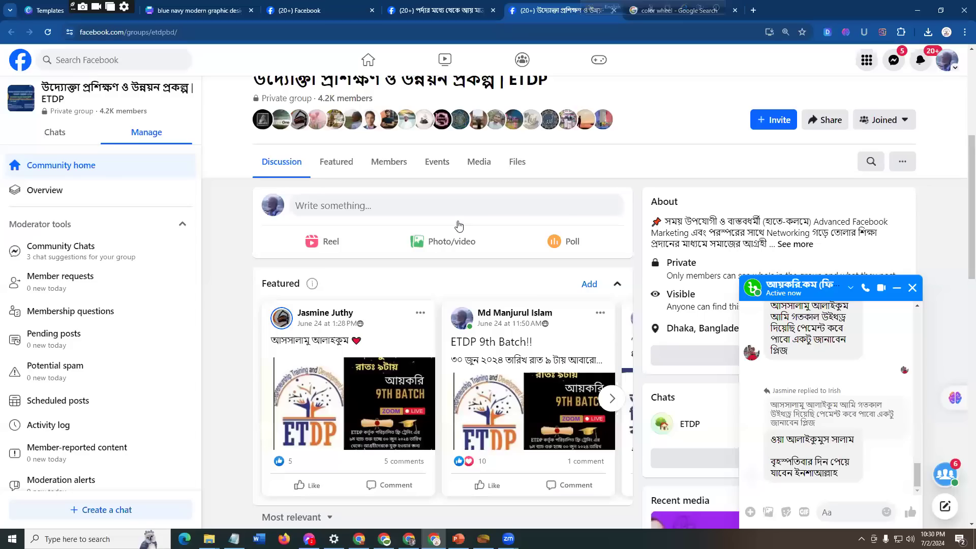
Step: Look through the ETDP group's feed at the Batch 09 Exam 02 post and its comment with the exam link
scroll(424, 361, down, 6)
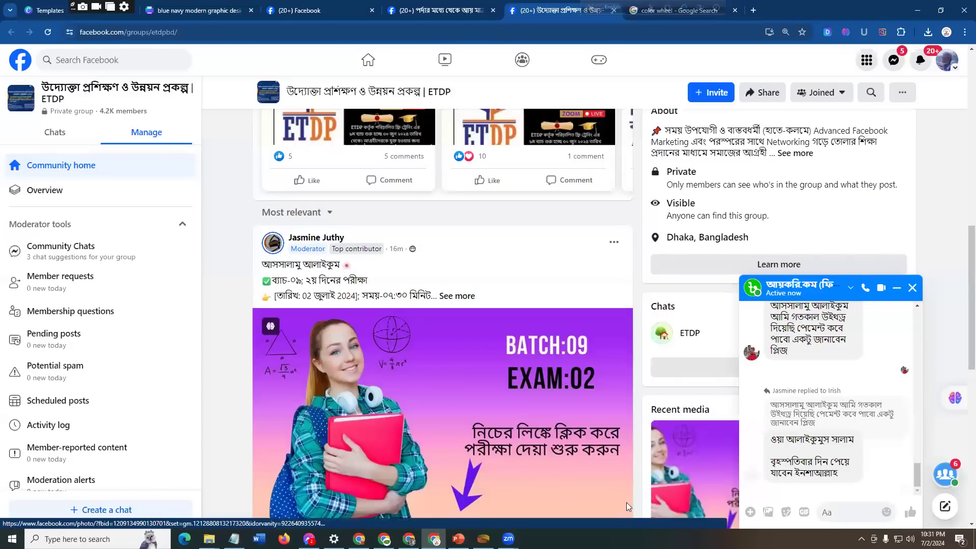
scroll(626, 504, down, 4)
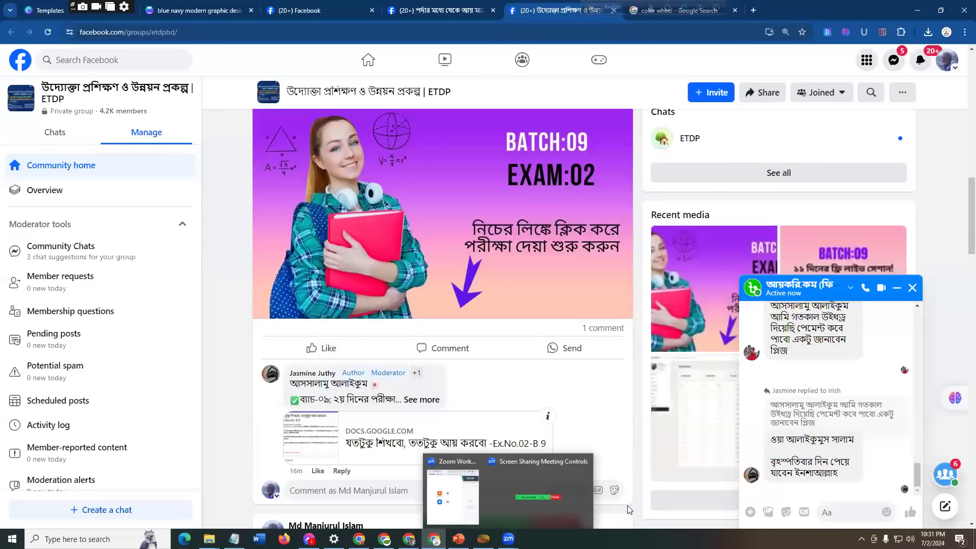